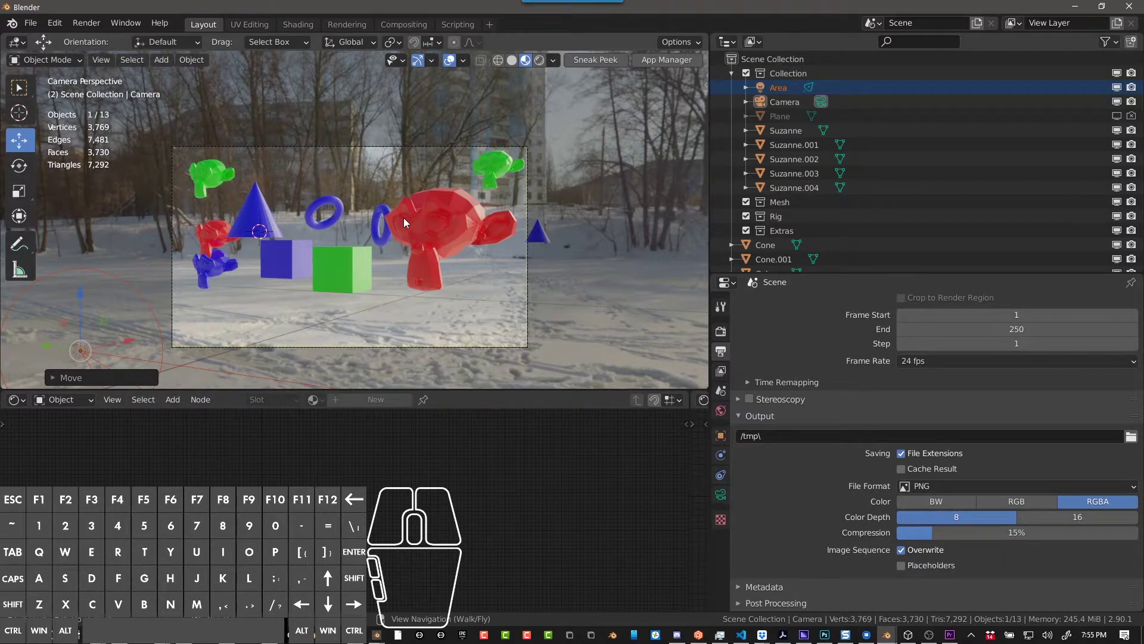
{"action": "scroll", "coordinate": [404, 218], "scroll_direction": "up", "scroll_amount": 1}
{"action": "middle_click_drag", "start_coordinate": [393, 224], "coordinate": [442, 205], "text": "shift"}
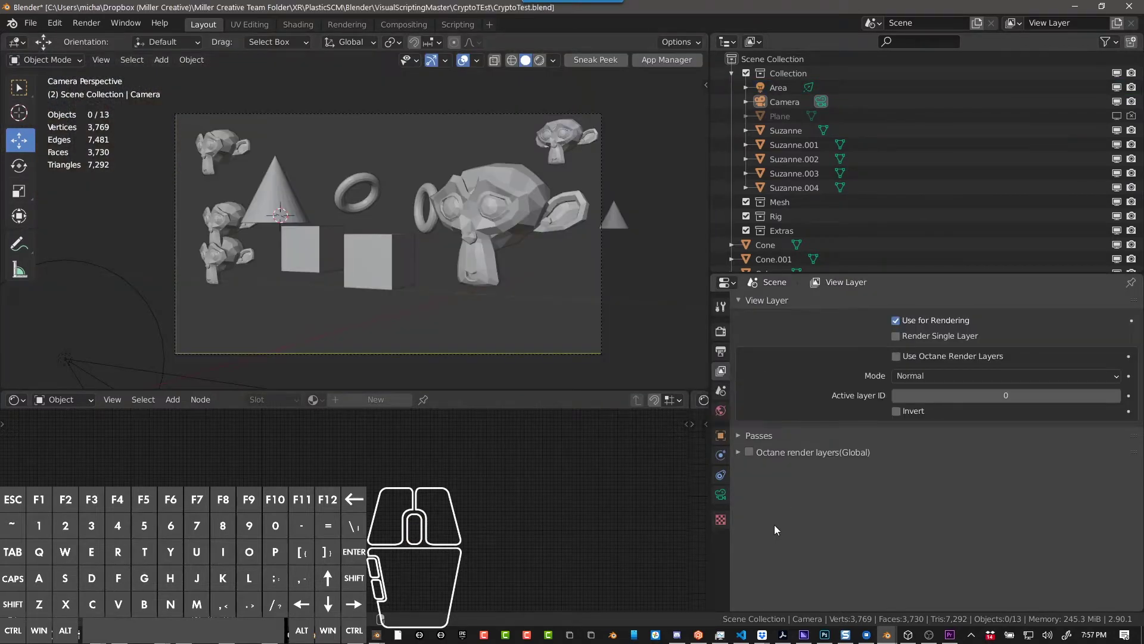
- Enable the Instance ID and MatNode Cryptomatte passes for the view layer
{"action": "left_click", "coordinate": [757, 436]}
{"action": "scroll", "coordinate": [748, 446], "scroll_direction": "down", "scroll_amount": 1}
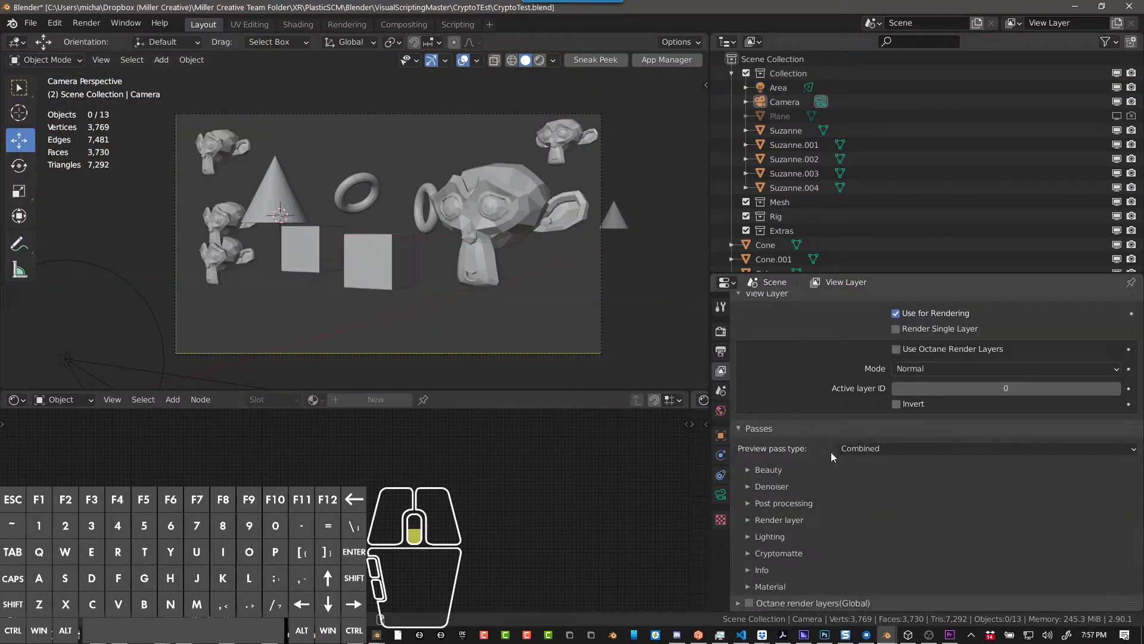
{"action": "left_click", "coordinate": [750, 553]}
{"action": "scroll", "coordinate": [760, 540], "scroll_direction": "down", "scroll_amount": 3}
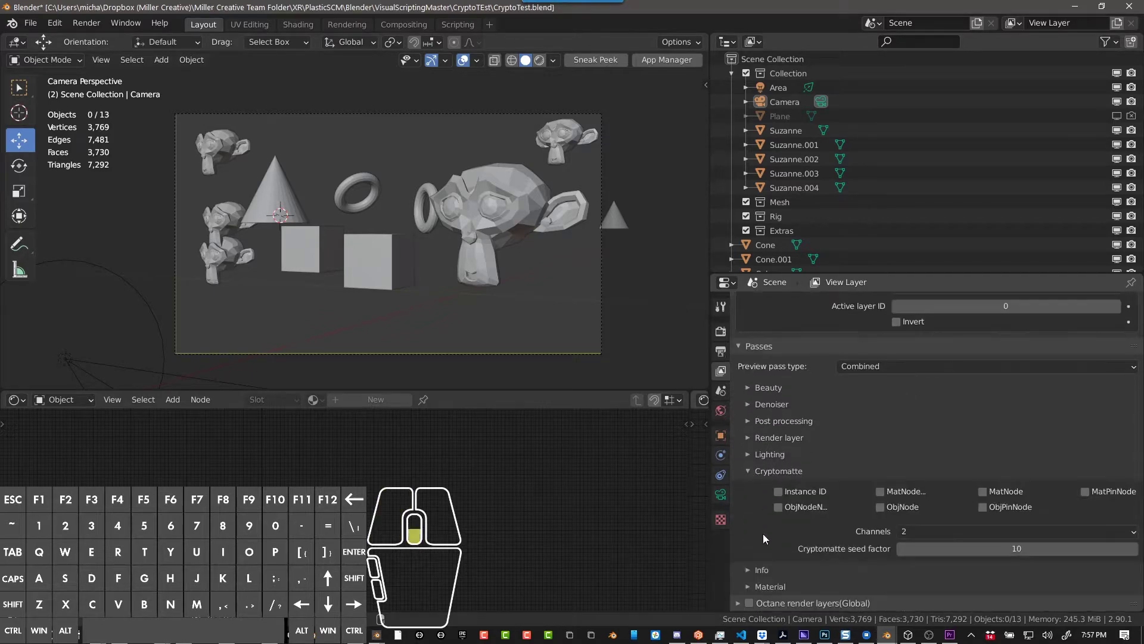
{"action": "left_click", "coordinate": [777, 490]}
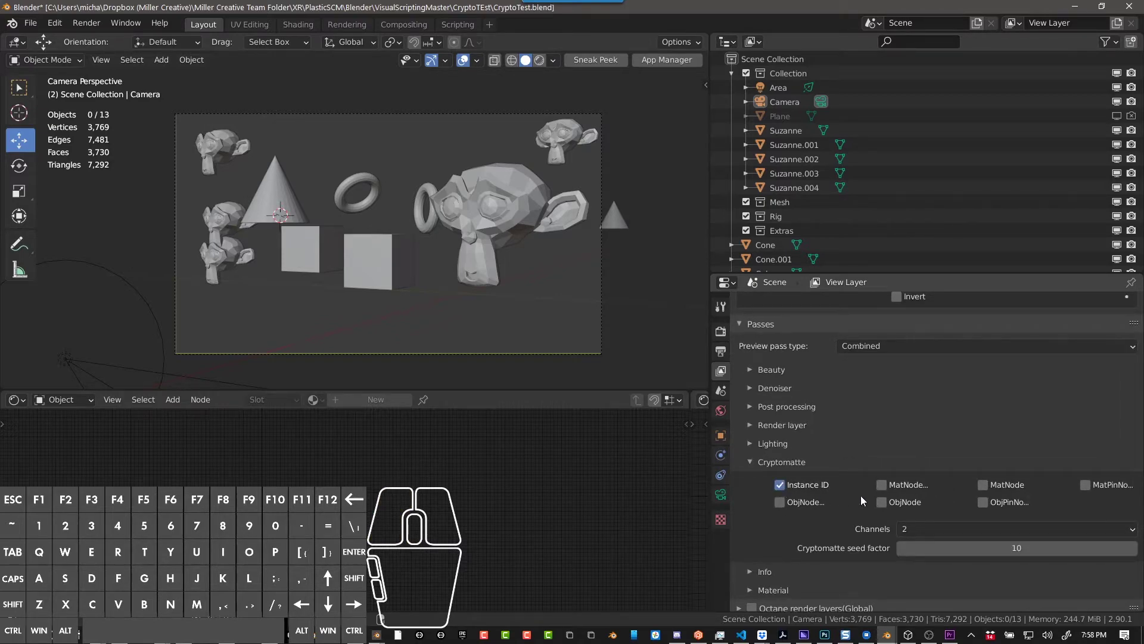
{"action": "left_click", "coordinate": [983, 485]}
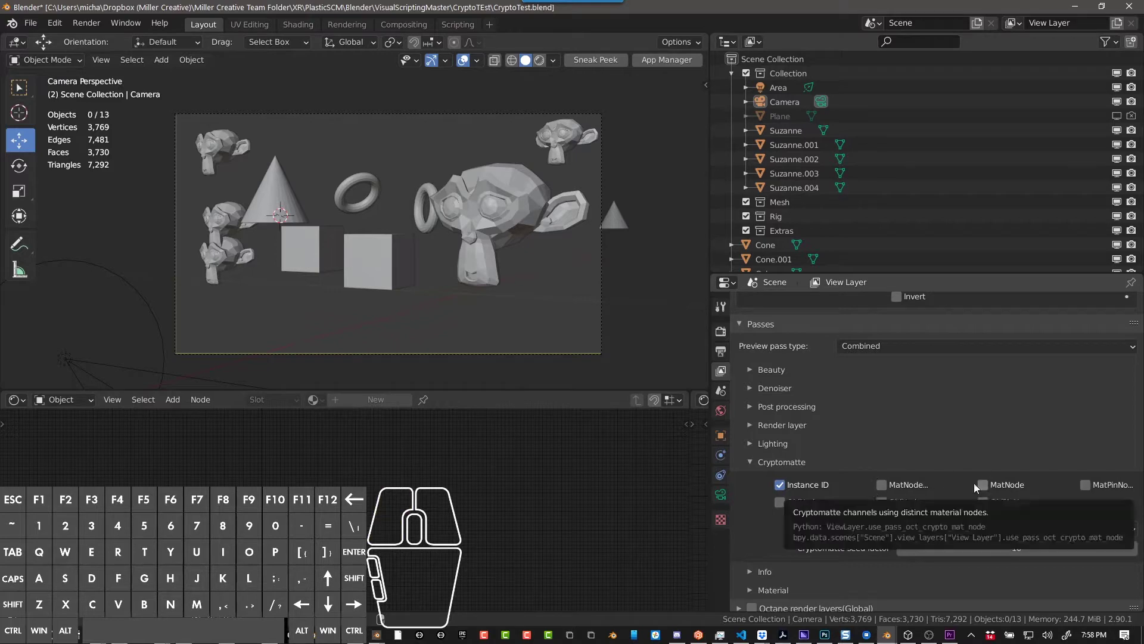
{"action": "left_click", "coordinate": [983, 485]}
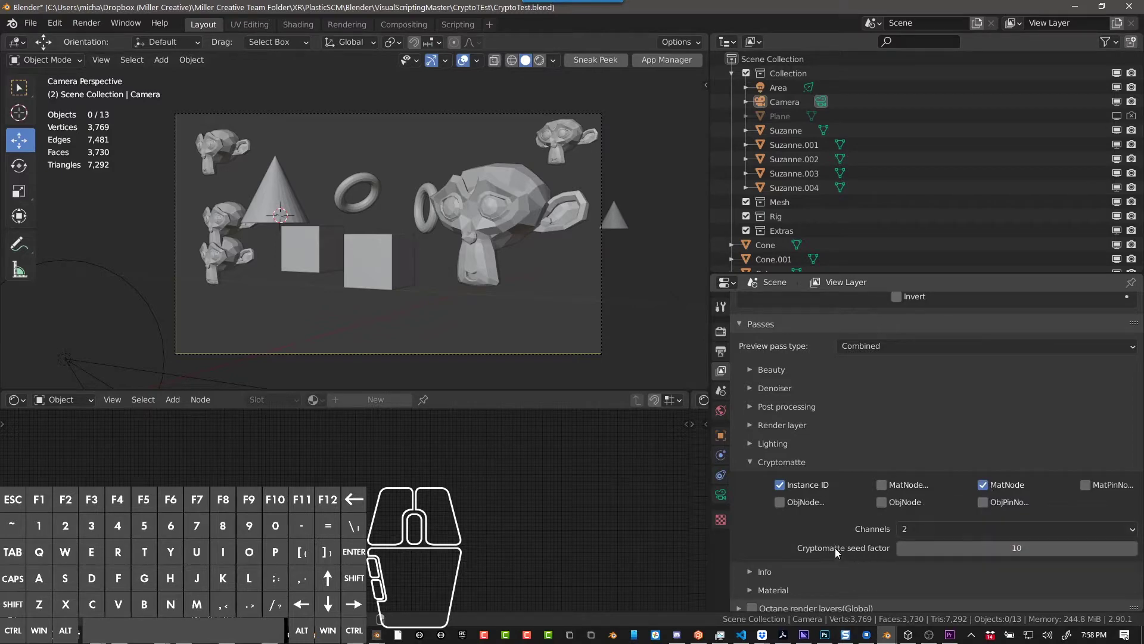
- Enable the AO pass in the view layer's Info passes
{"action": "scroll", "coordinate": [930, 493], "scroll_direction": "down", "scroll_amount": 1}
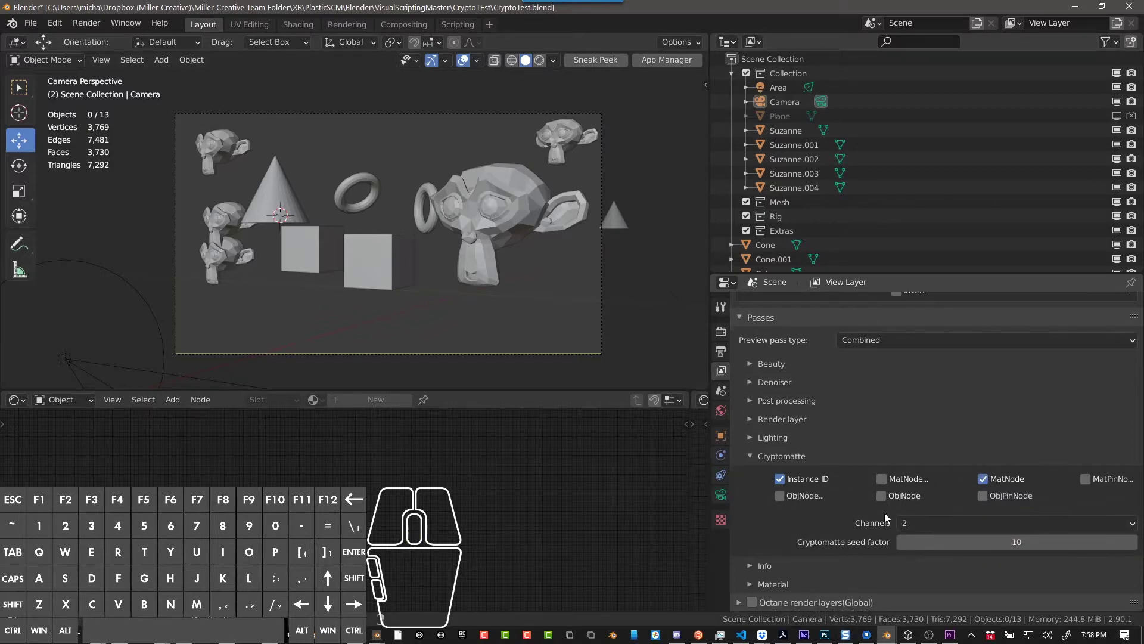
{"action": "left_click", "coordinate": [757, 566]}
{"action": "scroll", "coordinate": [775, 552], "scroll_direction": "down", "scroll_amount": 6}
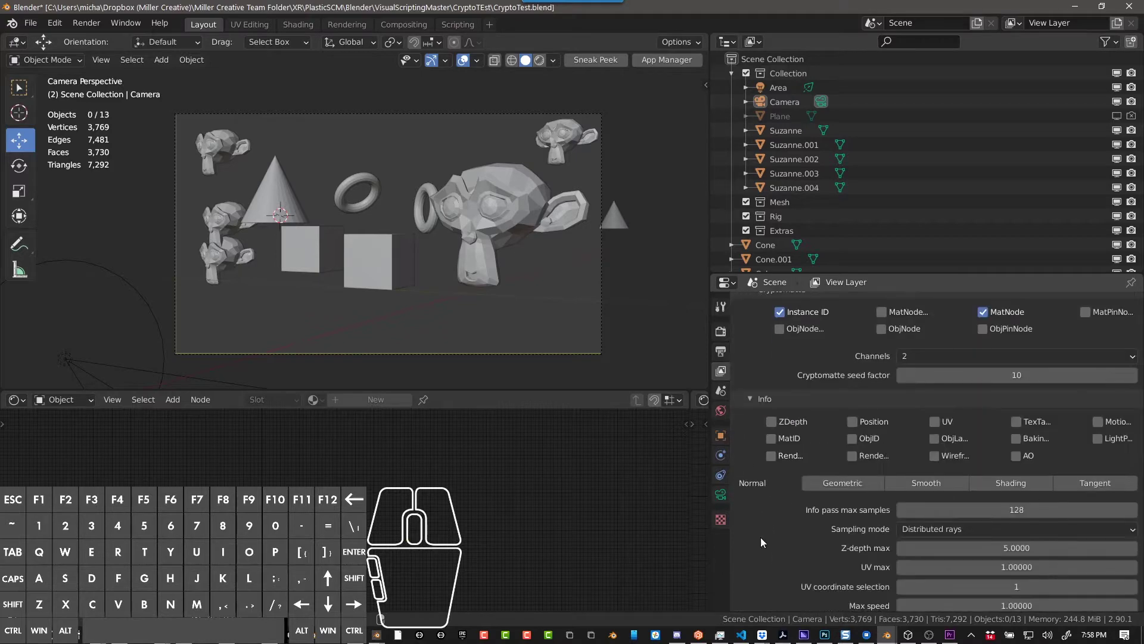
{"action": "scroll", "coordinate": [852, 428], "scroll_direction": "down", "scroll_amount": 1}
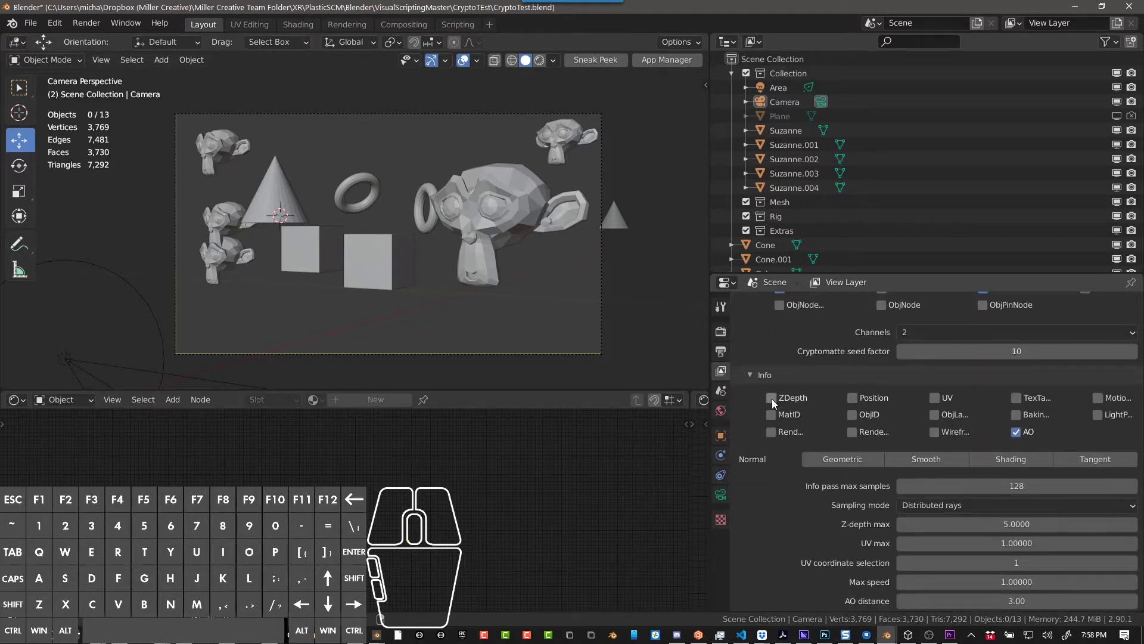
{"action": "left_click", "coordinate": [753, 382]}
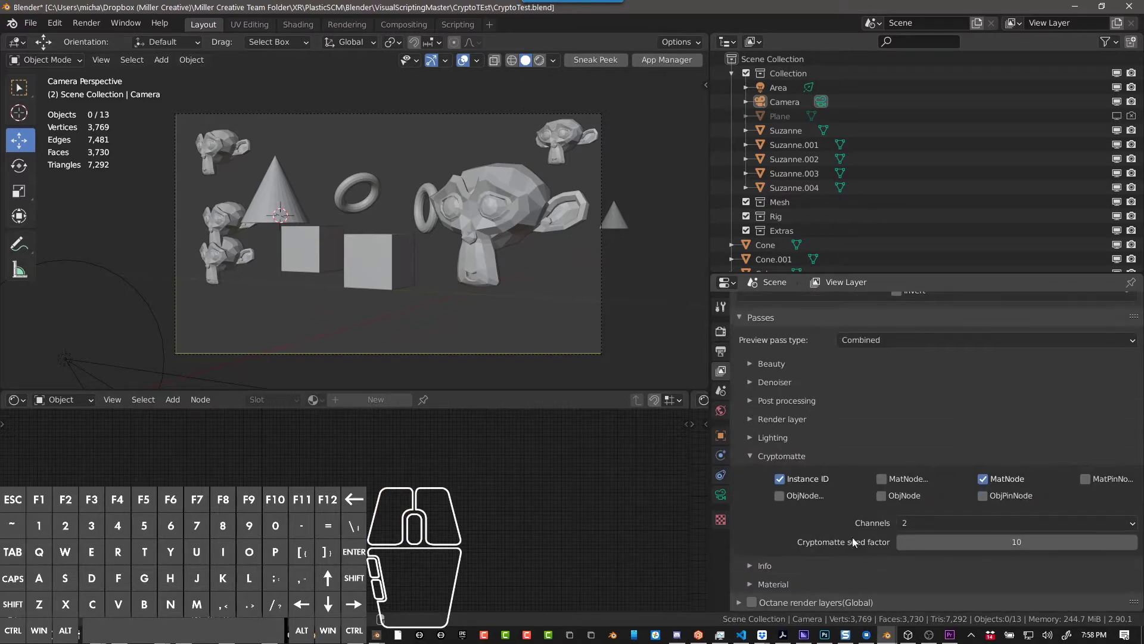
- Examine the options in the Lighting, Render layer, Post processing, Denoiser and Beauty pass groups
{"action": "left_click", "coordinate": [759, 438]}
{"action": "left_click", "coordinate": [781, 438]}
{"action": "left_click", "coordinate": [783, 417]}
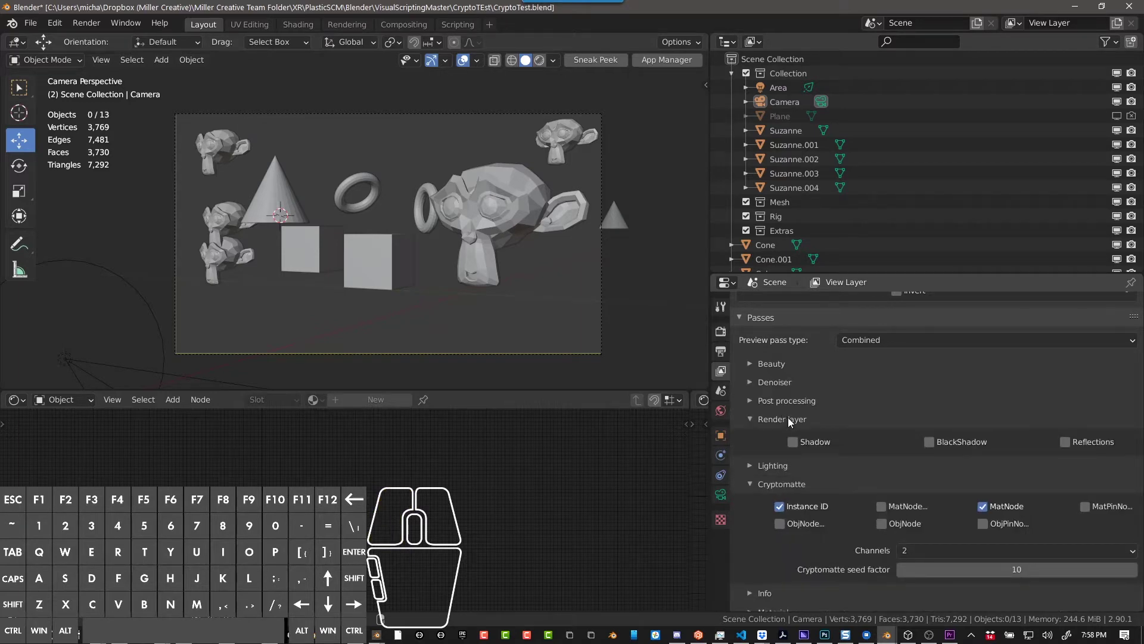
{"action": "left_click", "coordinate": [790, 419]}
{"action": "left_click", "coordinate": [782, 402]}
{"action": "left_click", "coordinate": [782, 402]}
{"action": "left_click", "coordinate": [771, 382]}
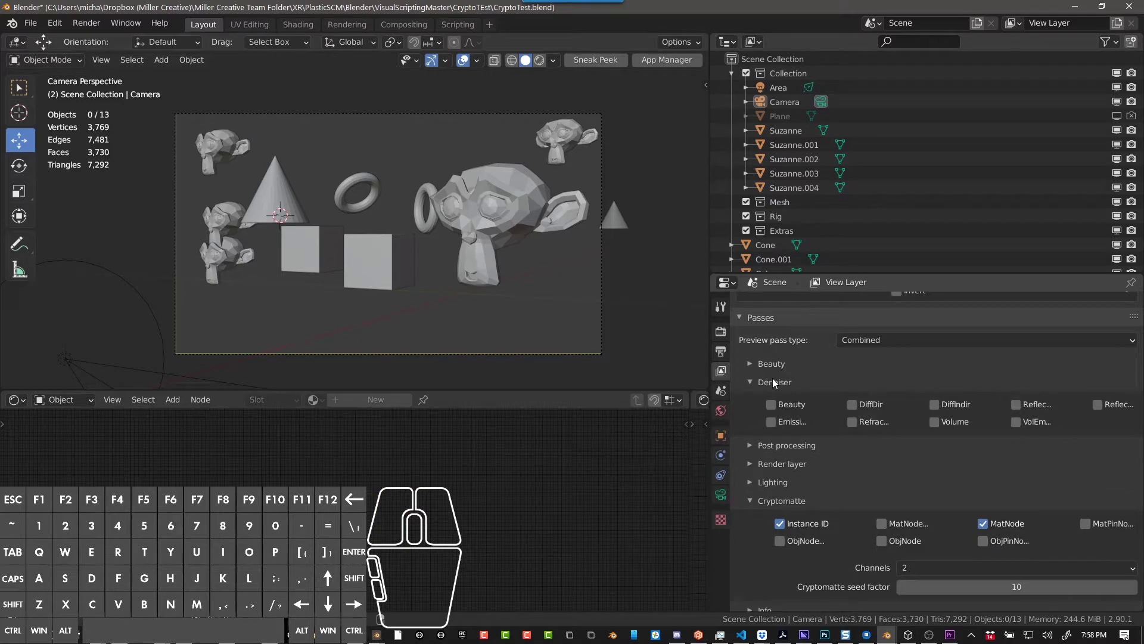
{"action": "left_click", "coordinate": [771, 366]}
{"action": "left_click", "coordinate": [772, 365]}
- Enable node use in the Compositing workspace and move the Composite node farther from Render Layers
{"action": "left_click", "coordinate": [402, 24]}
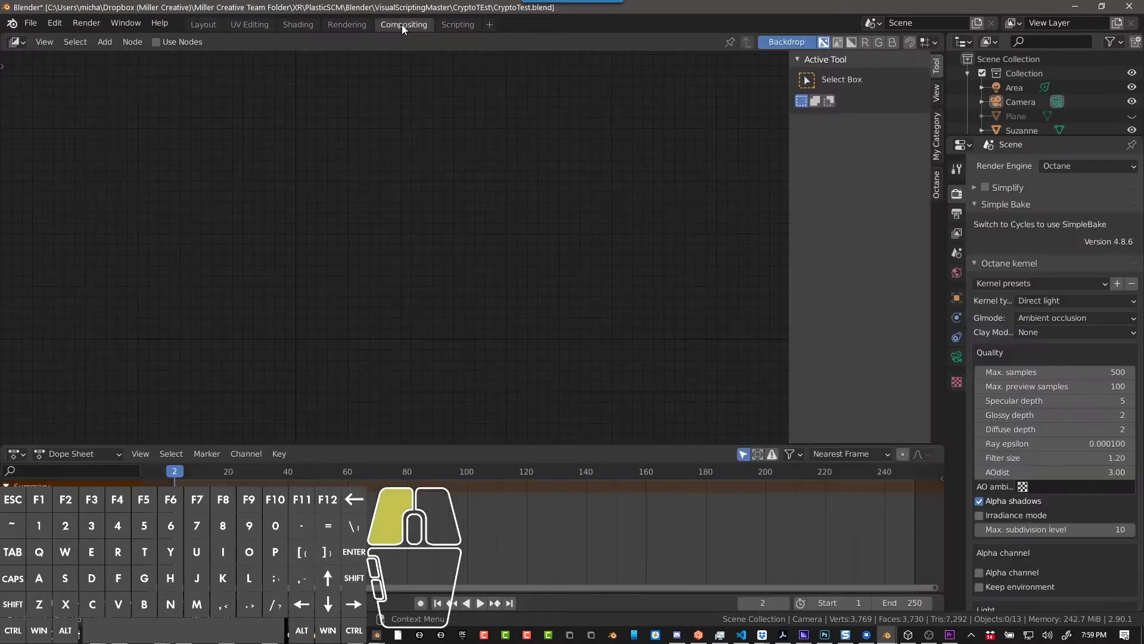
{"action": "left_click", "coordinate": [157, 42]}
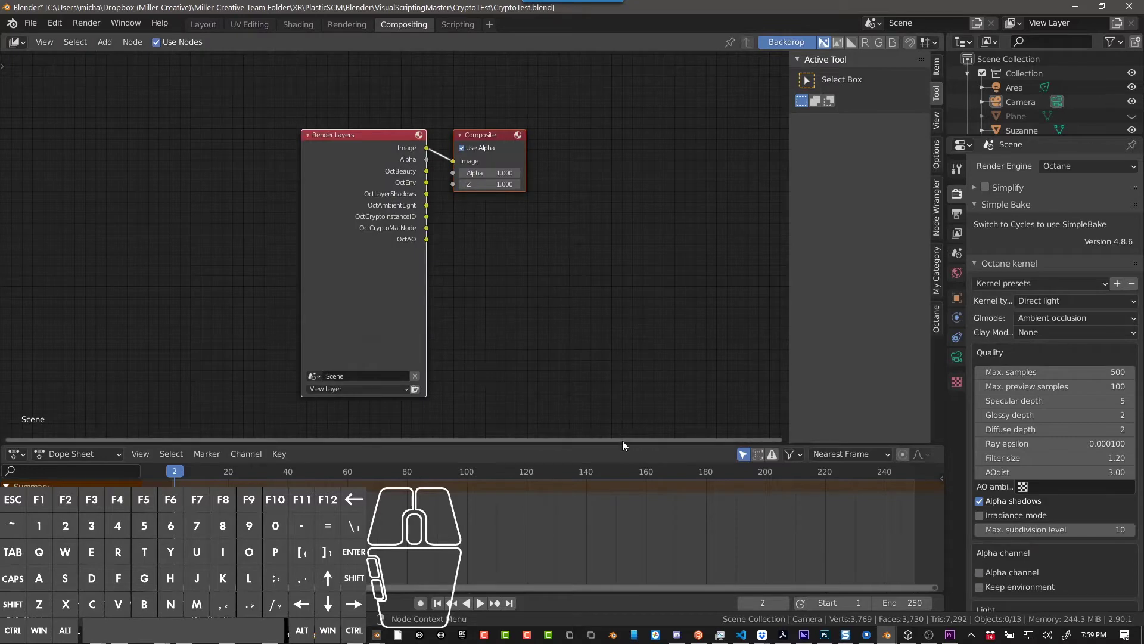
{"action": "left_click_drag", "start_coordinate": [623, 444], "coordinate": [623, 411]}
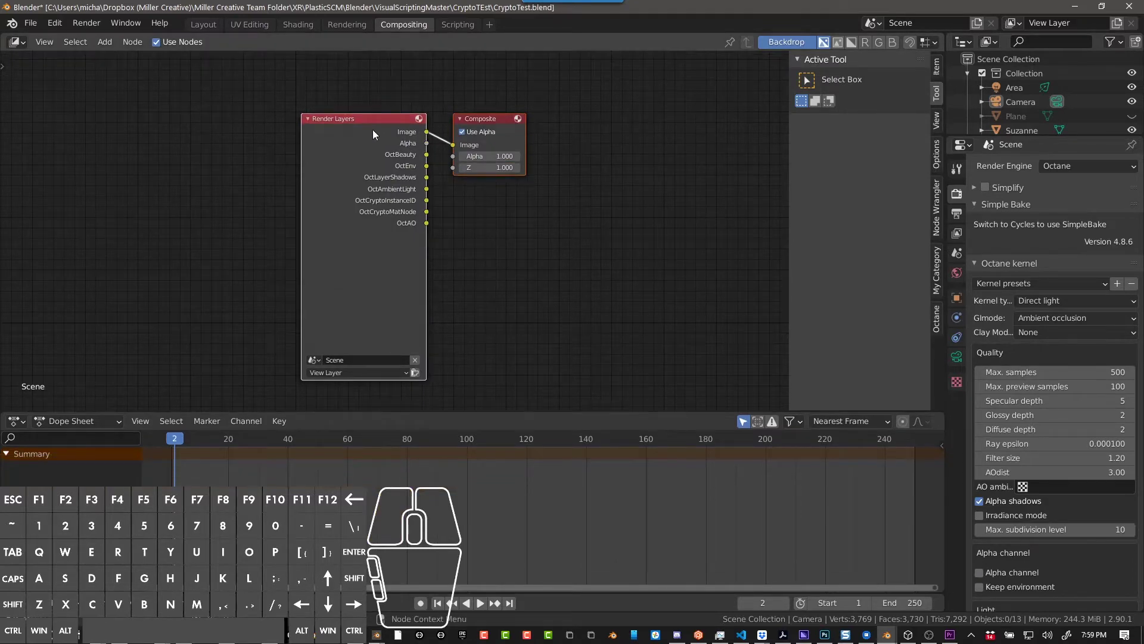
{"action": "left_click_drag", "start_coordinate": [371, 130], "coordinate": [328, 113]}
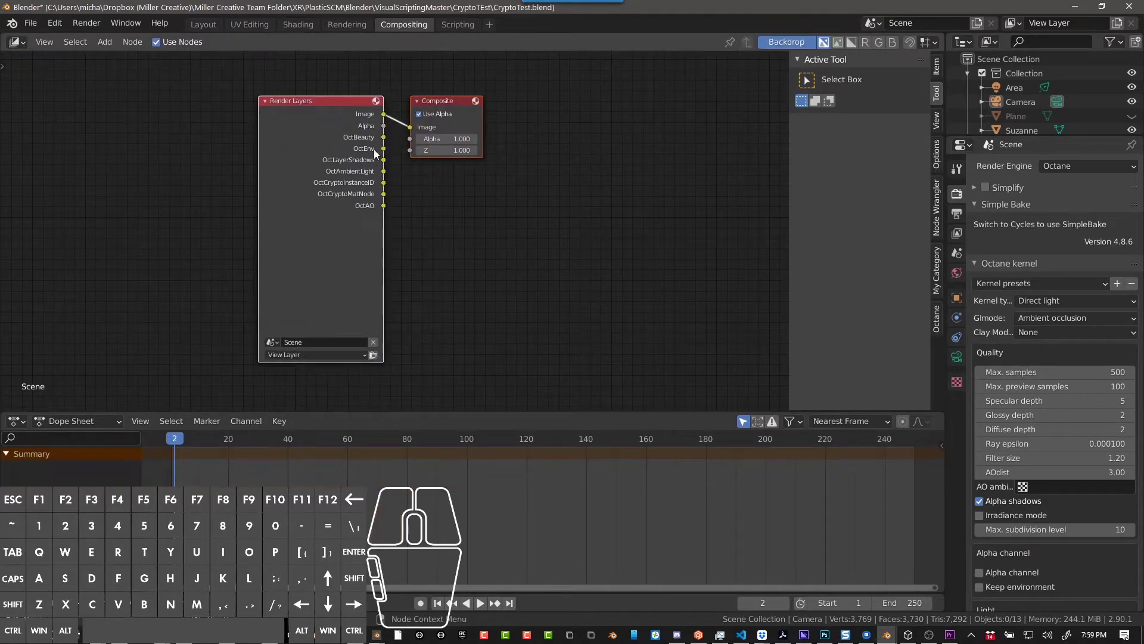
{"action": "left_click_drag", "start_coordinate": [445, 102], "coordinate": [569, 89]}
{"action": "left_click", "coordinate": [477, 99]}
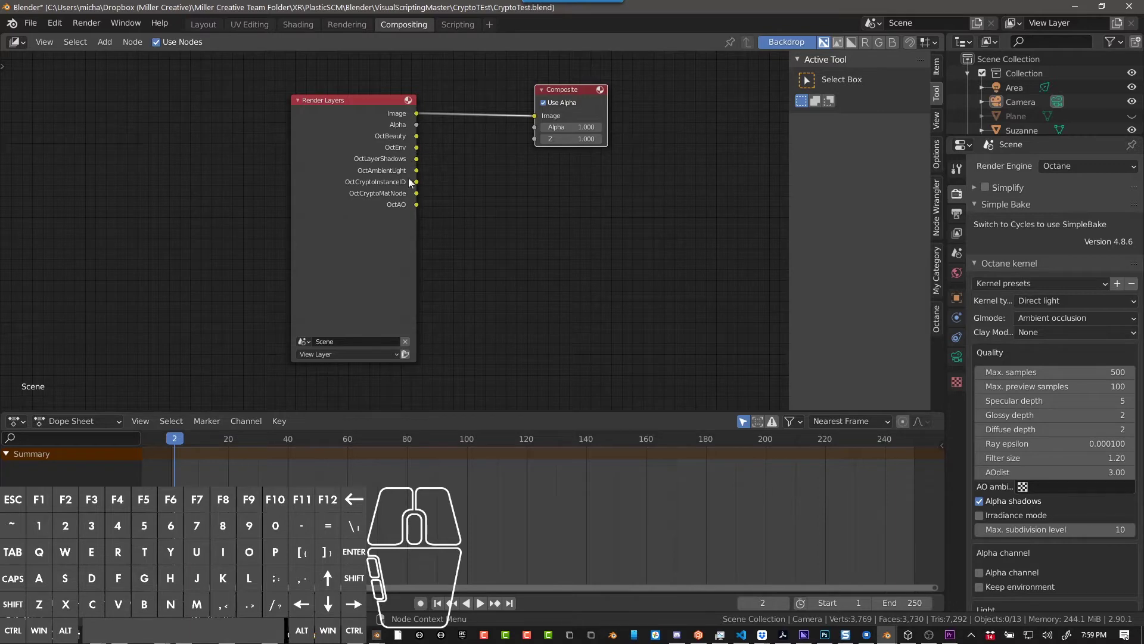
- Render the current frame and return to the Compositing workspace in the main Blender window
{"action": "scroll", "coordinate": [548, 209], "scroll_direction": "down", "scroll_amount": 2}
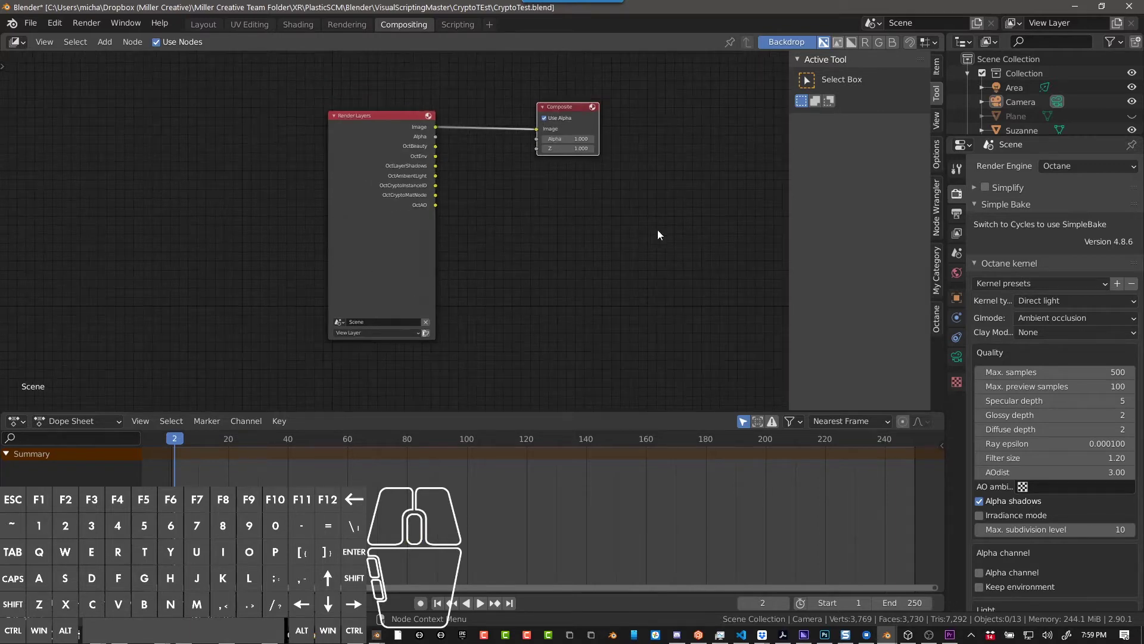
{"action": "key", "text": "F12"}
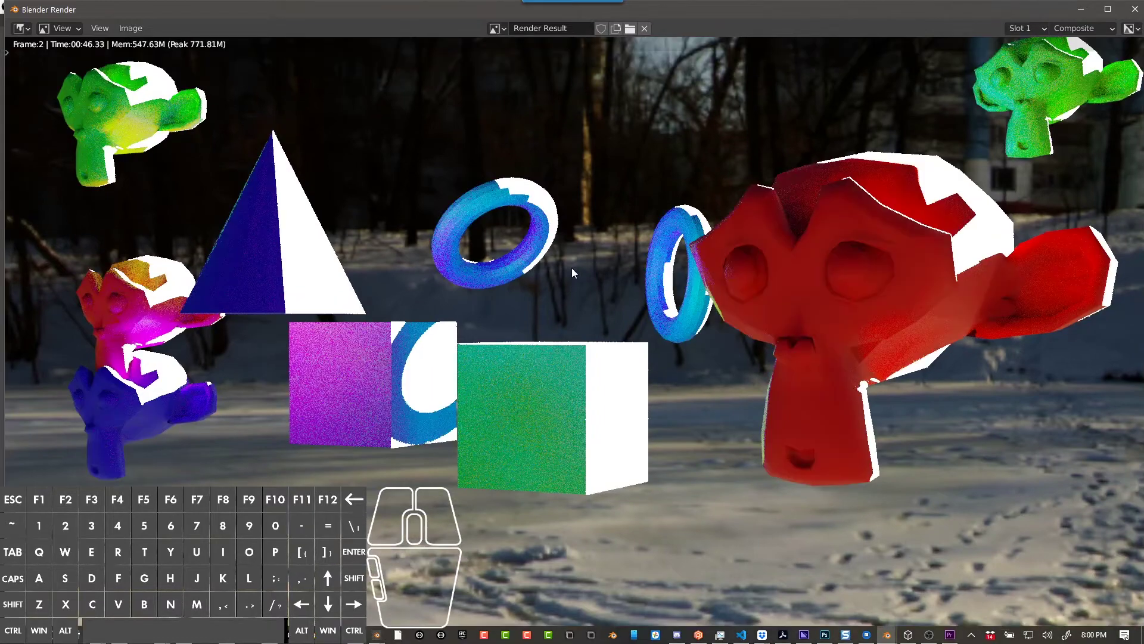
{"action": "key", "text": "alt+Tab"}
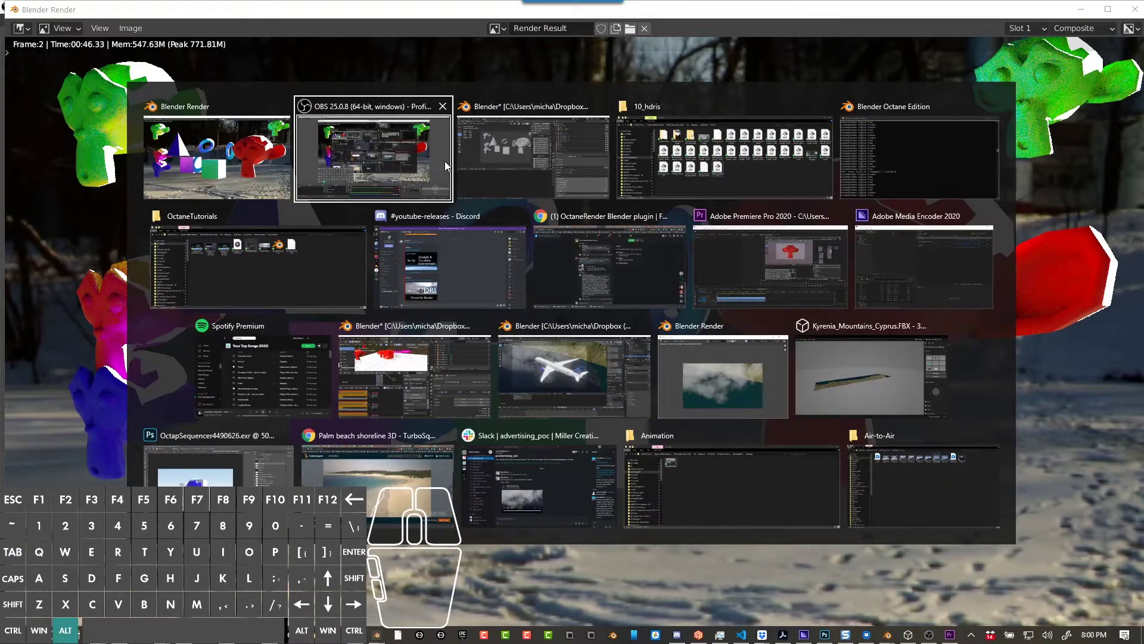
{"action": "left_click", "coordinate": [487, 160]}
{"action": "left_click", "coordinate": [404, 25]}
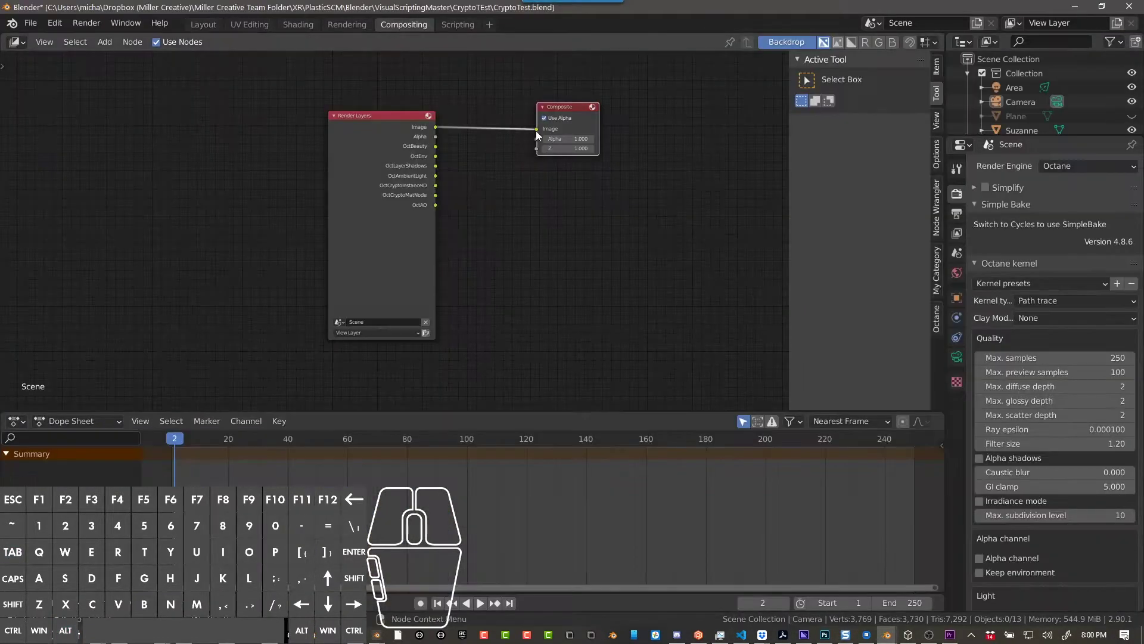
- Attach a Viewer node to the Render Layers Image output and place it above the Composite node
{"action": "scroll", "coordinate": [473, 192], "scroll_direction": "down", "scroll_amount": 3}
{"action": "scroll", "coordinate": [429, 232], "scroll_direction": "up", "scroll_amount": 2}
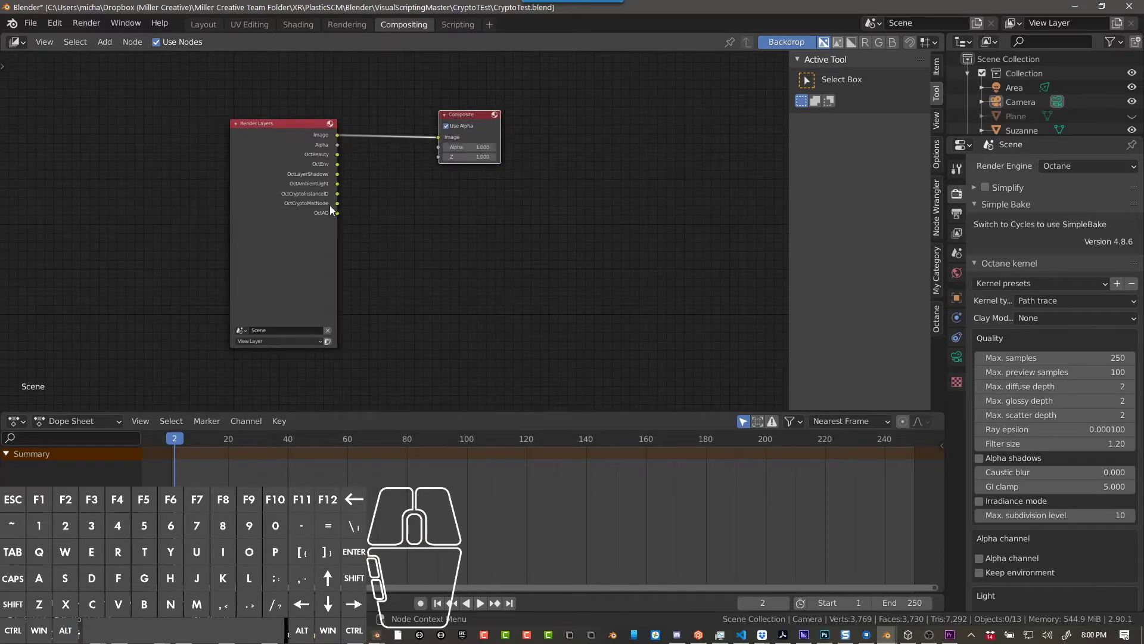
{"action": "left_click", "coordinate": [294, 191], "text": "ctrl+shift"}
{"action": "scroll", "coordinate": [375, 152], "scroll_direction": "down", "scroll_amount": 1}
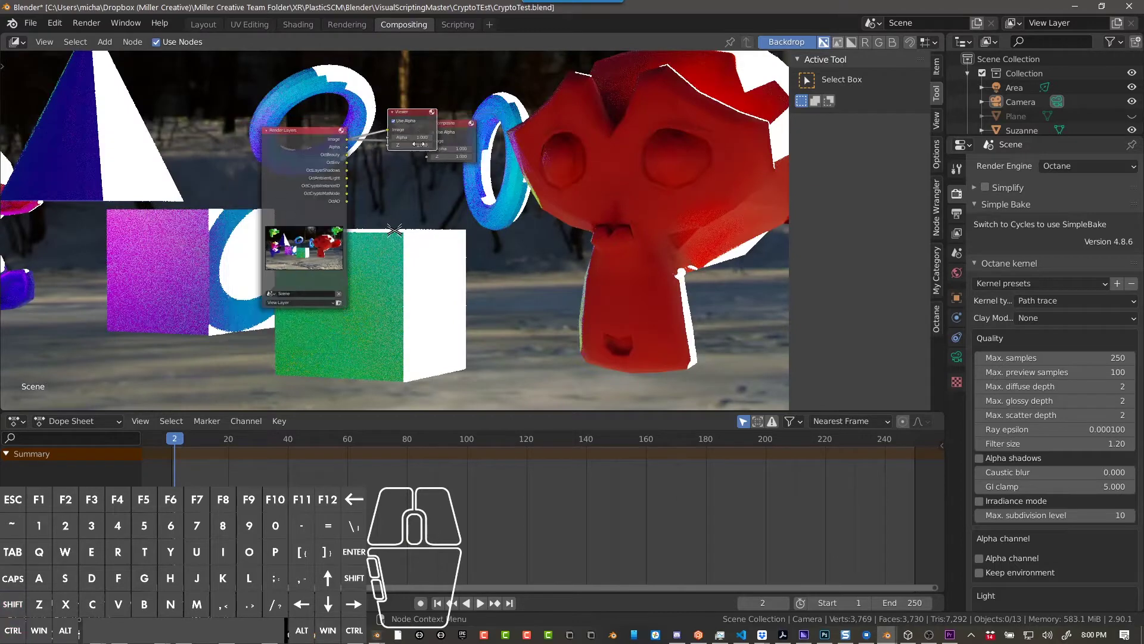
{"action": "mouse_move", "coordinate": [414, 108]}
{"action": "left_mouse_down"}
{"action": "mouse_move", "coordinate": [487, 153]}
{"action": "mouse_move", "coordinate": [421, 115]}
{"action": "left_mouse_up"}
{"action": "left_click_drag", "start_coordinate": [412, 114], "coordinate": [524, 70]}
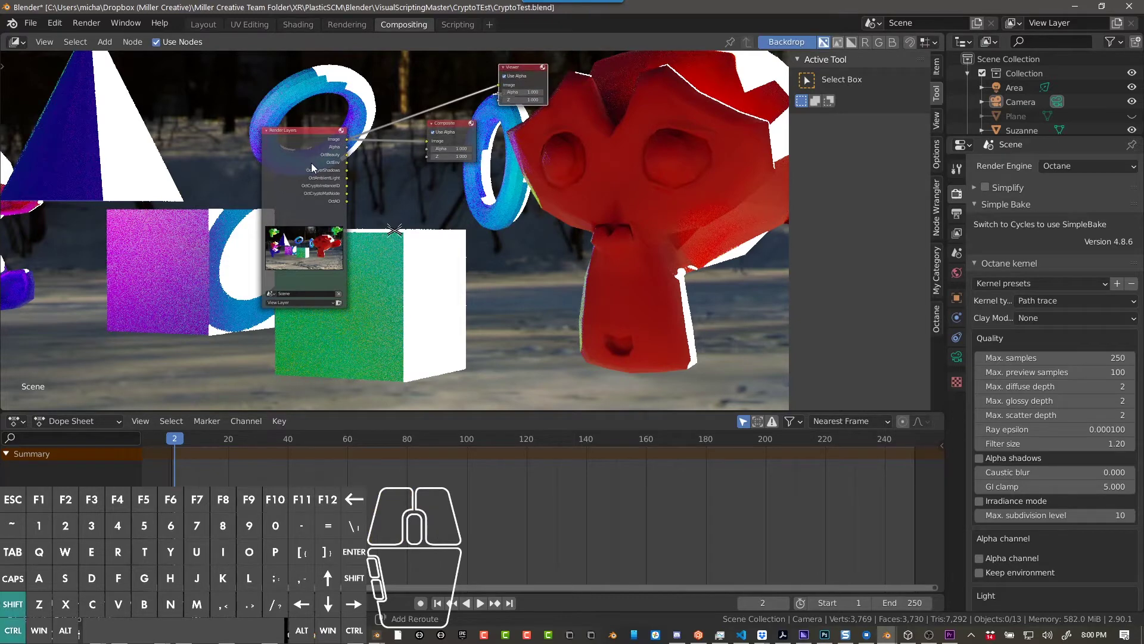
- Preview the Render Layers outputs one after another in the Viewer, up to OctCryptoInstanceID
{"action": "left_click", "coordinate": [311, 163], "text": "ctrl+shift"}
{"action": "left_click", "coordinate": [311, 163], "text": "ctrl+shift"}
{"action": "left_click", "coordinate": [311, 162], "text": "ctrl+shift"}
{"action": "left_click", "coordinate": [311, 163], "text": "ctrl+shift"}
{"action": "left_click", "coordinate": [311, 163], "text": "ctrl+shift"}
{"action": "left_click", "coordinate": [311, 162], "text": "ctrl+shift"}
{"action": "left_click", "coordinate": [311, 163], "text": "ctrl+shift"}
{"action": "left_click", "coordinate": [311, 163], "text": "ctrl+shift"}
{"action": "left_click", "coordinate": [311, 163], "text": "ctrl+shift"}
- Move the Viewer node below and beyond Composite, and connect the Render Layers Image output to it
{"action": "scroll", "coordinate": [316, 186], "scroll_direction": "up", "scroll_amount": 5}
{"action": "scroll", "coordinate": [345, 156], "scroll_direction": "down", "scroll_amount": 5}
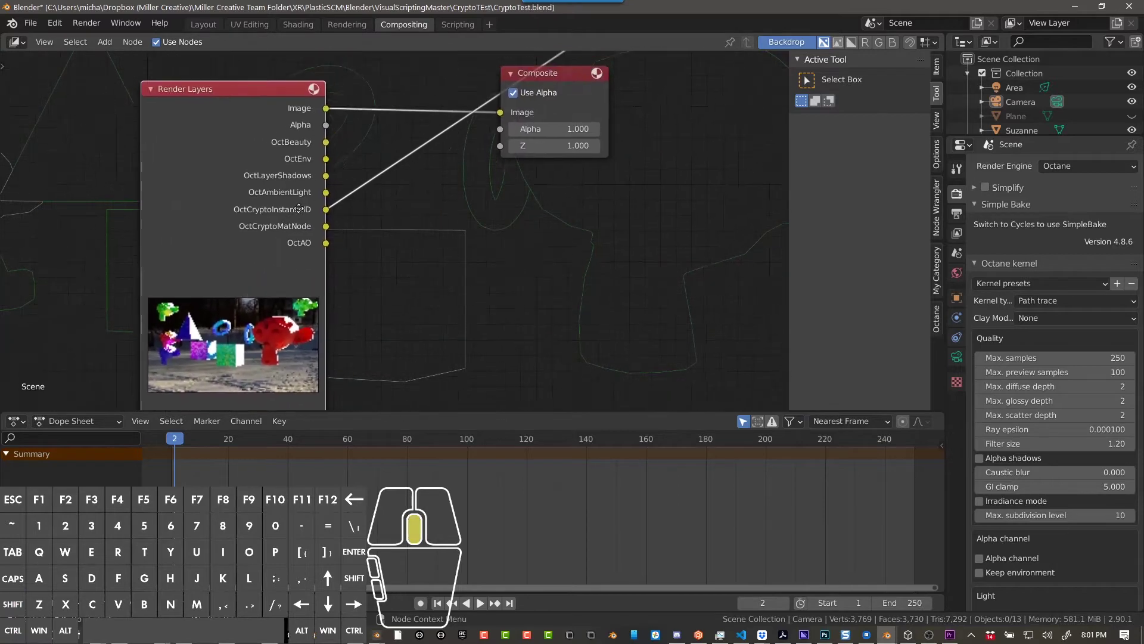
{"action": "left_click_drag", "start_coordinate": [555, 113], "coordinate": [590, 202]}
{"action": "scroll", "coordinate": [441, 205], "scroll_direction": "up", "scroll_amount": 3}
{"action": "scroll", "coordinate": [391, 178], "scroll_direction": "up", "scroll_amount": 2}
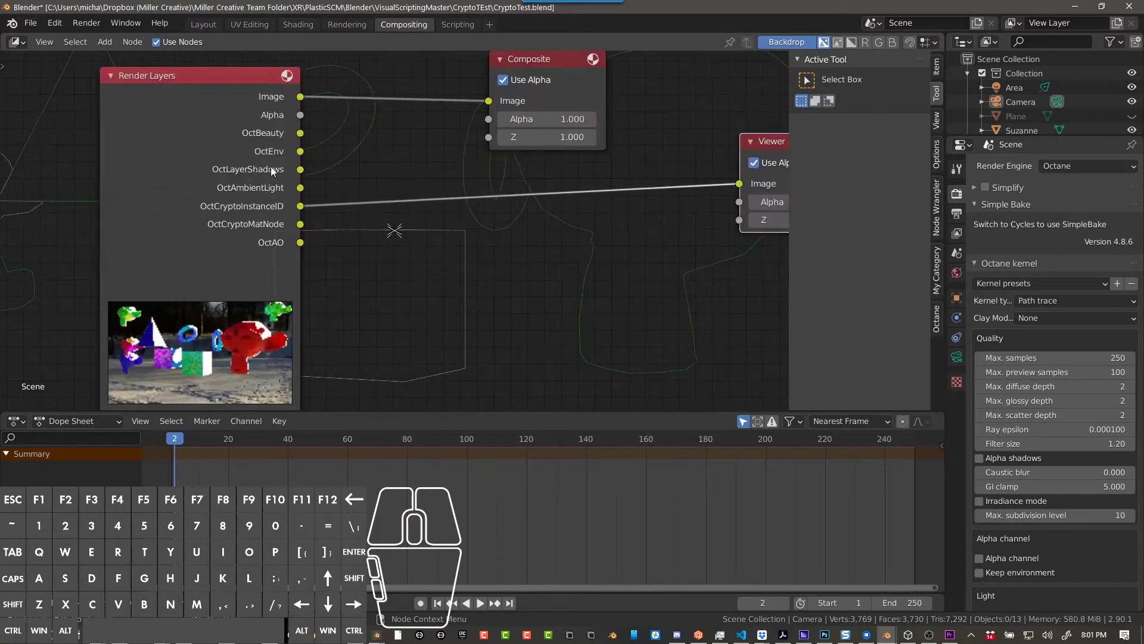
{"action": "scroll", "coordinate": [430, 195], "scroll_direction": "down", "scroll_amount": 2}
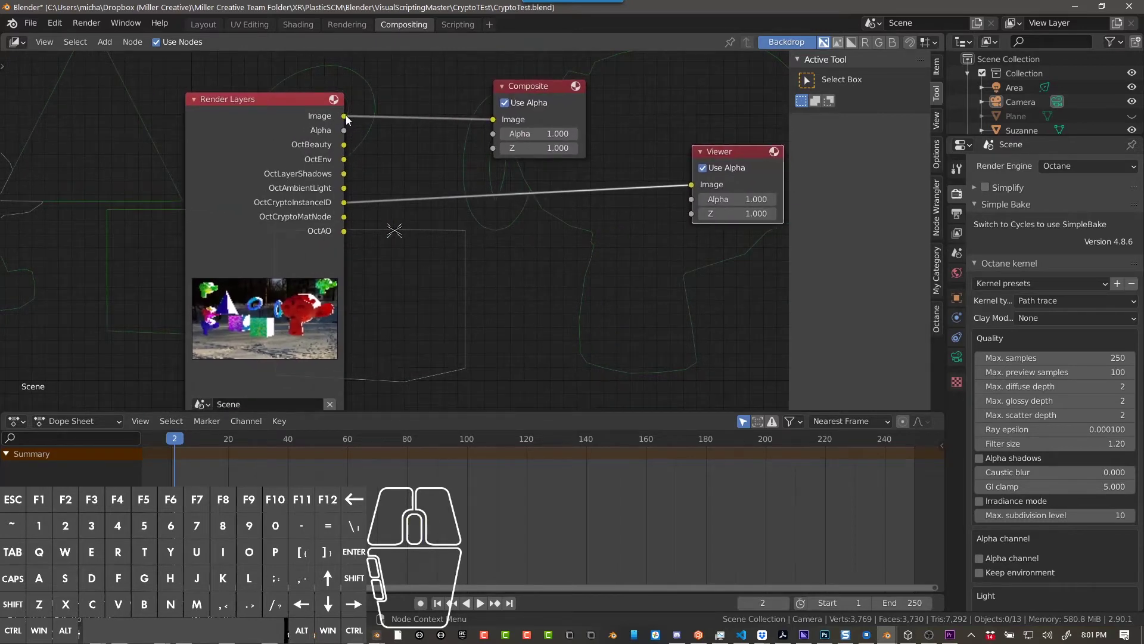
{"action": "left_click_drag", "start_coordinate": [345, 116], "coordinate": [691, 185]}
{"action": "scroll", "coordinate": [548, 256], "scroll_direction": "down", "scroll_amount": 1}
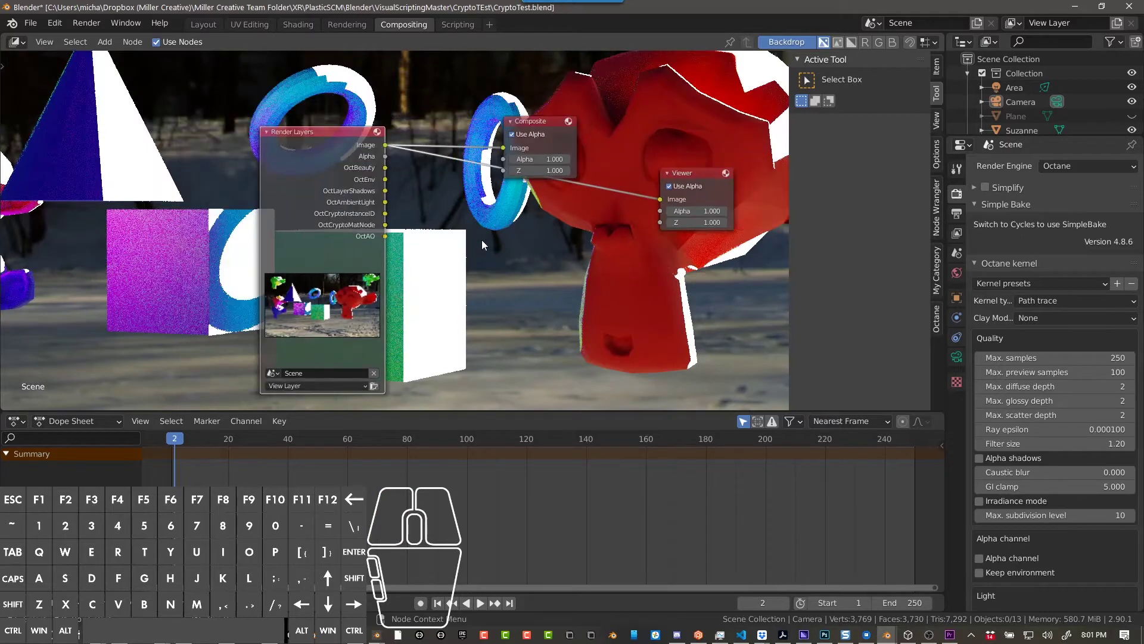
- Disconnect the Viewer node from the Render Layers Image output
{"action": "left_click_drag", "start_coordinate": [312, 145], "coordinate": [269, 133]}
{"action": "scroll", "coordinate": [513, 221], "scroll_direction": "down", "scroll_amount": 3}
{"action": "scroll", "coordinate": [513, 221], "scroll_direction": "up", "scroll_amount": 1}
{"action": "middle_click_drag", "start_coordinate": [510, 226], "coordinate": [511, 226]}
{"action": "scroll", "coordinate": [511, 226], "scroll_direction": "down", "scroll_amount": 1}
{"action": "left_click_drag", "start_coordinate": [628, 206], "coordinate": [592, 209]}
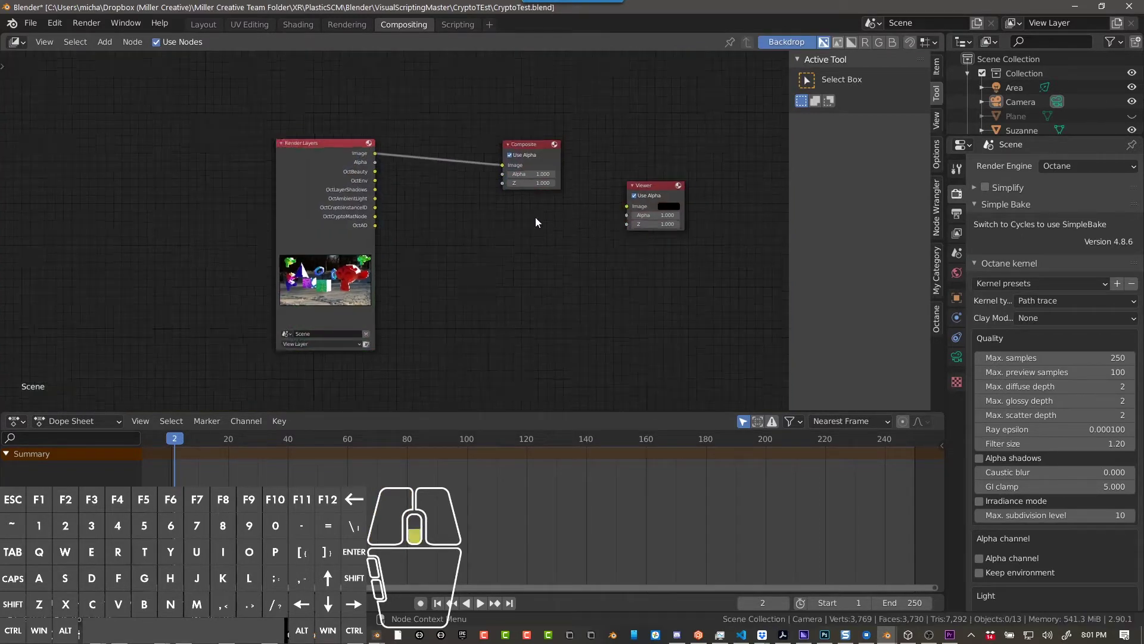
- Maximize the compositor and spread out the Render Layers, Composite and Viewer nodes to free space between them
{"action": "left_click_drag", "start_coordinate": [322, 179], "coordinate": [270, 153]}
{"action": "scroll", "coordinate": [403, 141], "scroll_direction": "up", "scroll_amount": 1}
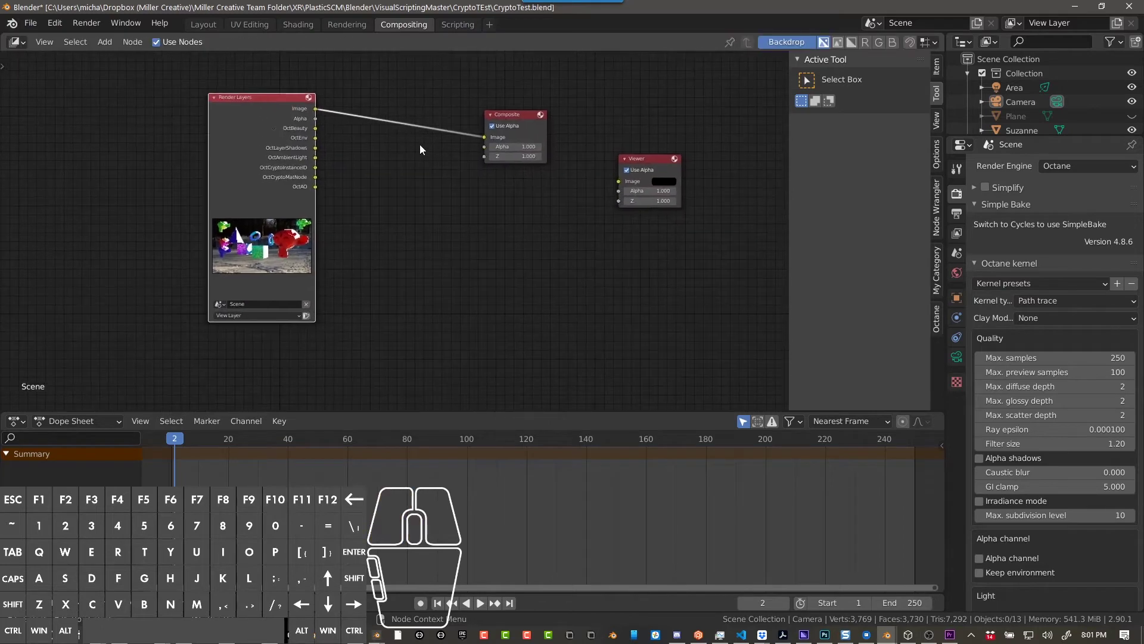
{"action": "key", "text": "ctrl+space"}
{"action": "scroll", "coordinate": [445, 169], "scroll_direction": "up", "scroll_amount": 2}
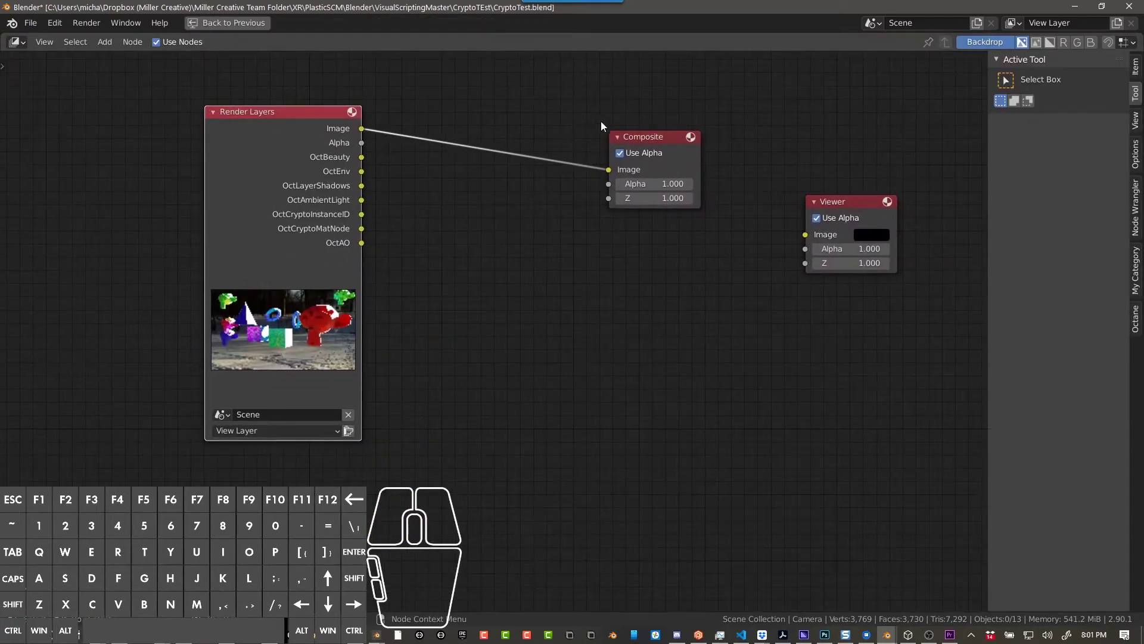
{"action": "left_click_drag", "start_coordinate": [636, 144], "coordinate": [639, 113]}
{"action": "left_click_drag", "start_coordinate": [854, 203], "coordinate": [879, 166]}
{"action": "left_click", "coordinate": [710, 243]}
- Add a Cryptomatte node below Composite and connect the Render Layers Image output to its Image input
{"action": "key", "text": "shift+a"}
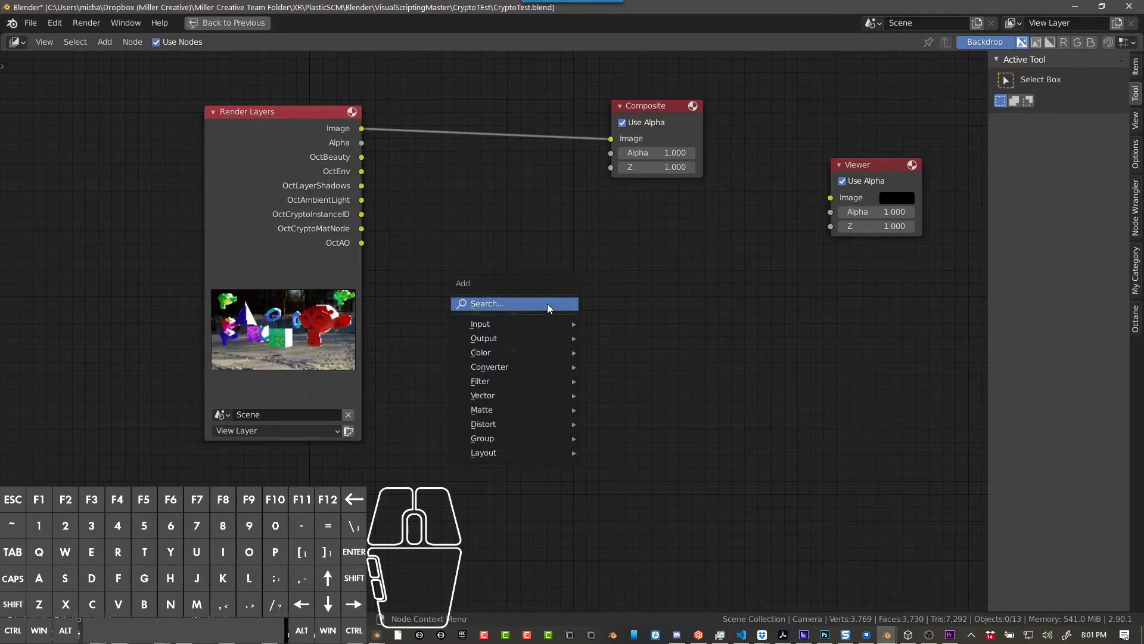
{"action": "left_click", "coordinate": [547, 303]}
{"action": "type", "text": "cry"}
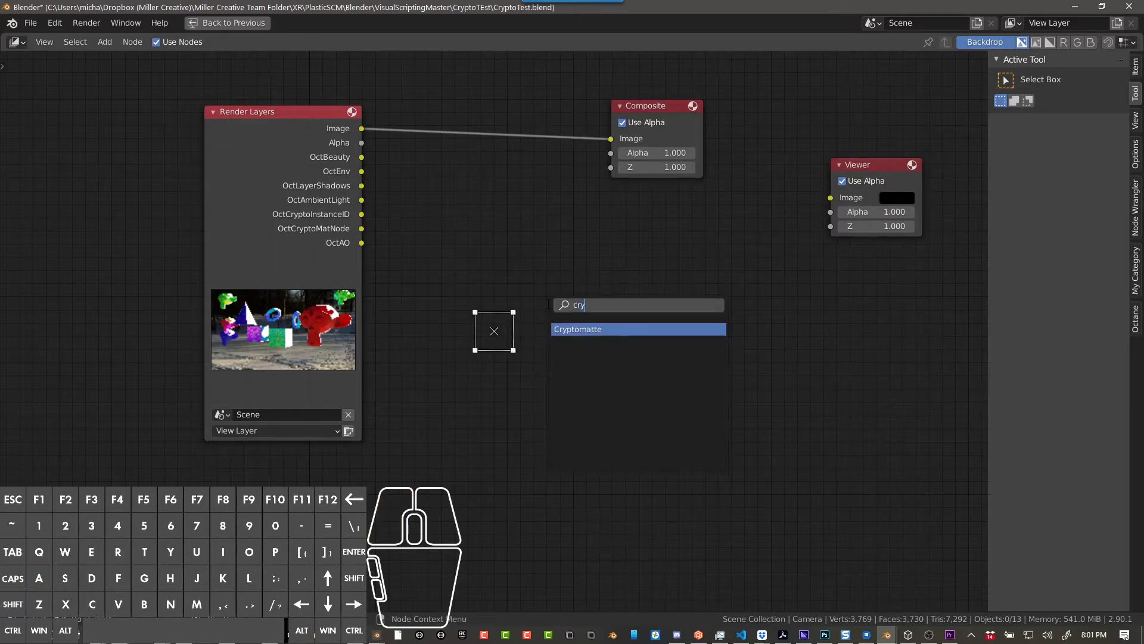
{"action": "left_click", "coordinate": [570, 328]}
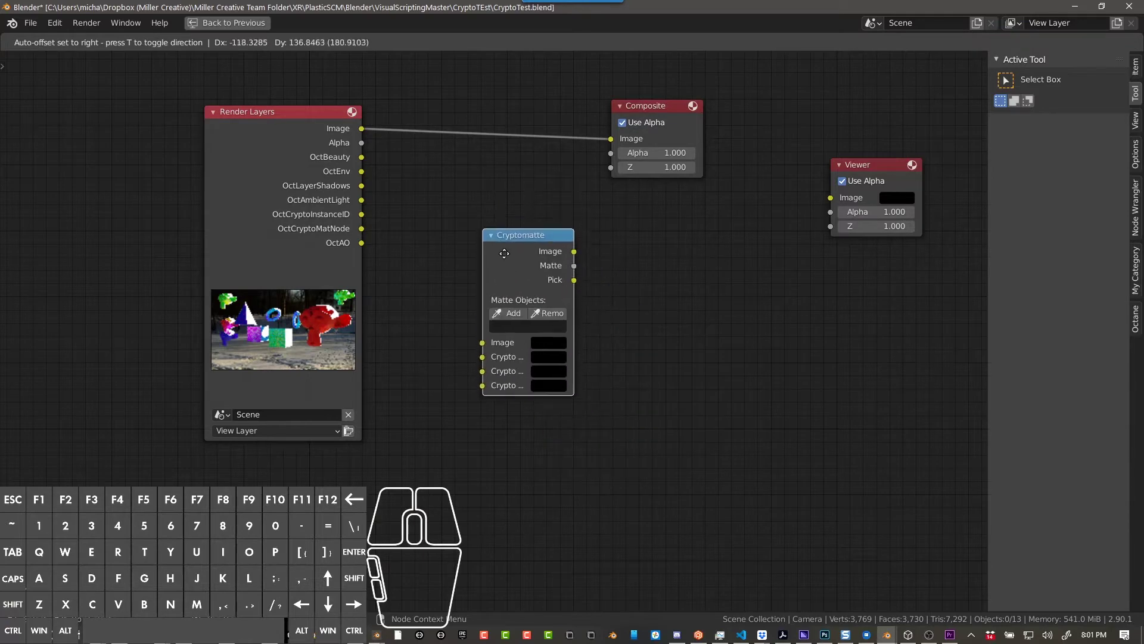
{"action": "left_click", "coordinate": [507, 258]}
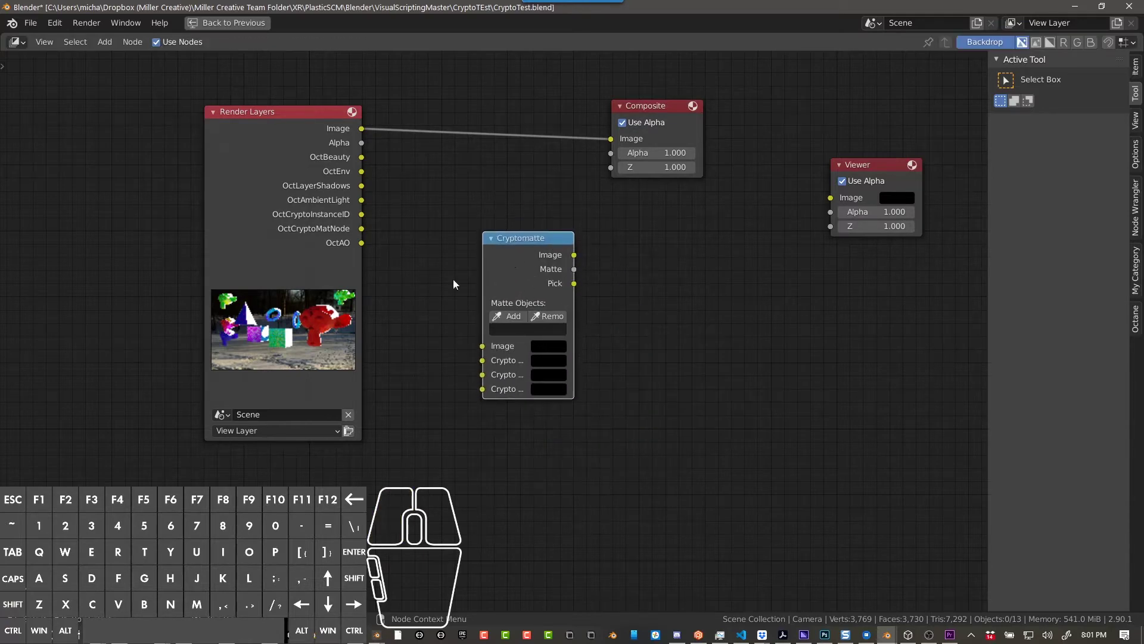
{"action": "left_click_drag", "start_coordinate": [361, 129], "coordinate": [483, 346]}
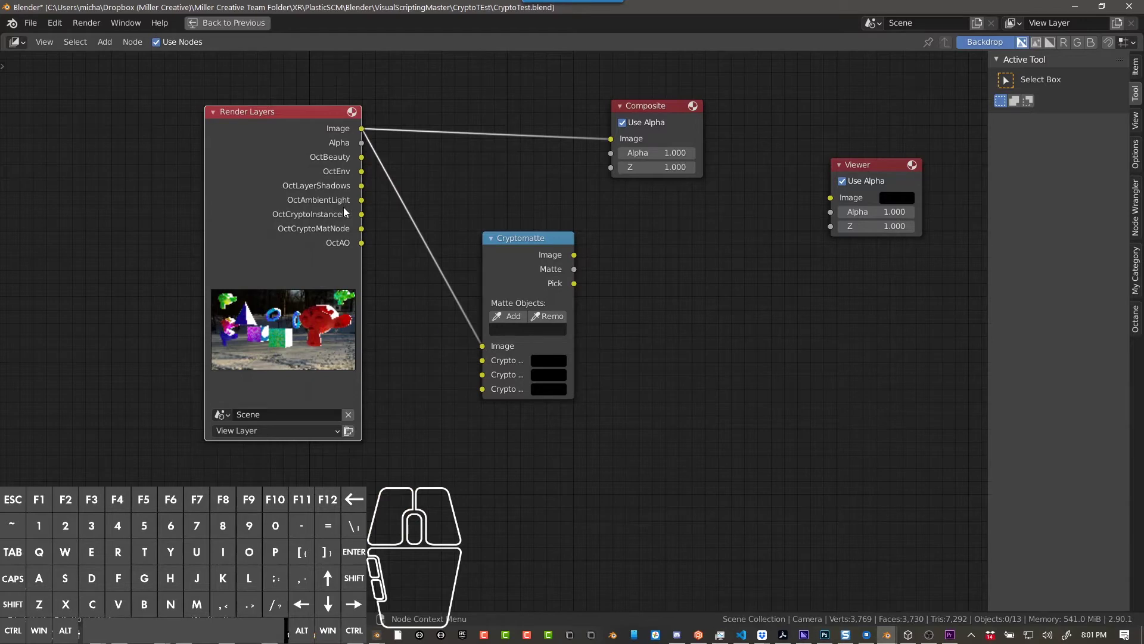
- Connect the Render Layers OctCryptoInstanceID output to the Cryptomatte's Crypto 00 input, and show the Cryptomatte's Pick output in the Viewer
{"action": "left_click_drag", "start_coordinate": [361, 214], "coordinate": [482, 360]}
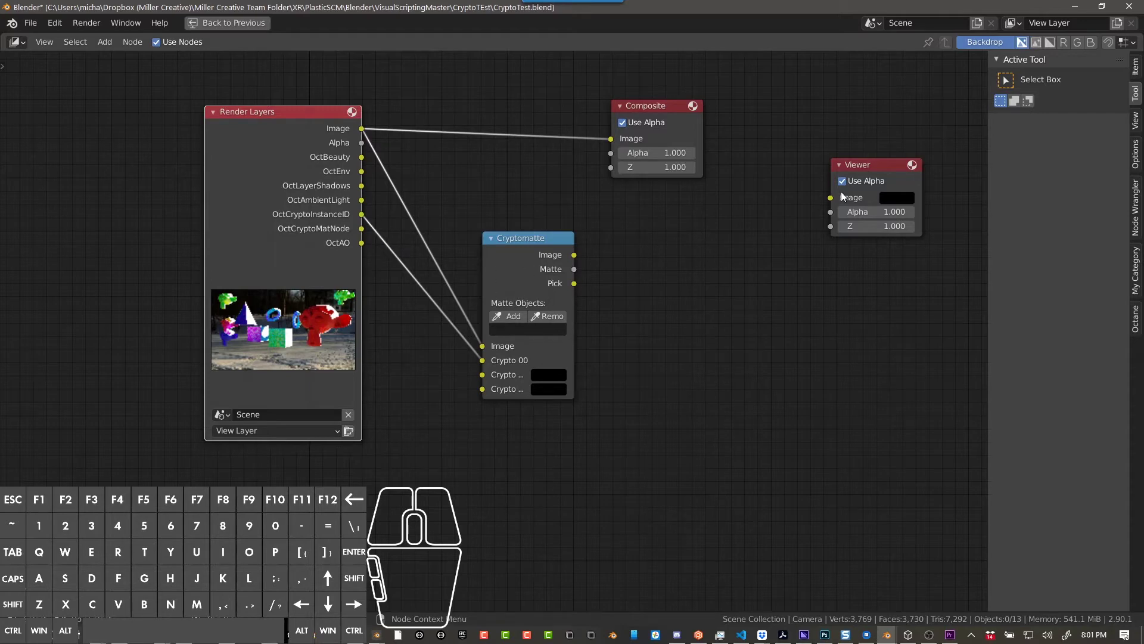
{"action": "left_click", "coordinate": [545, 265], "text": "ctrl+shift"}
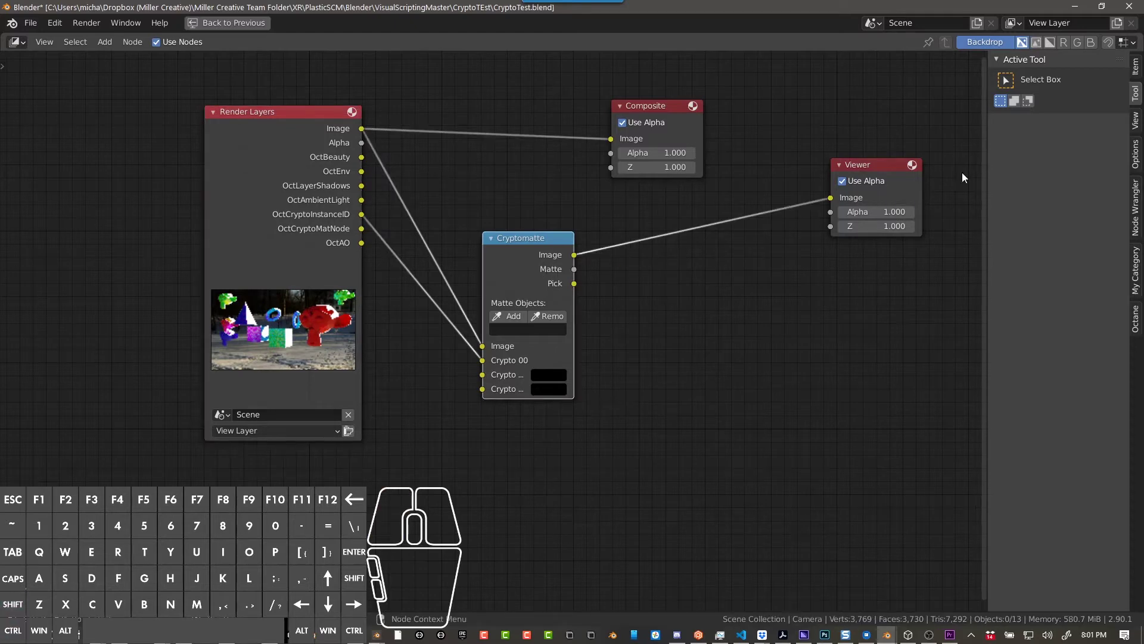
{"action": "left_click", "coordinate": [545, 258], "text": "ctrl+shift"}
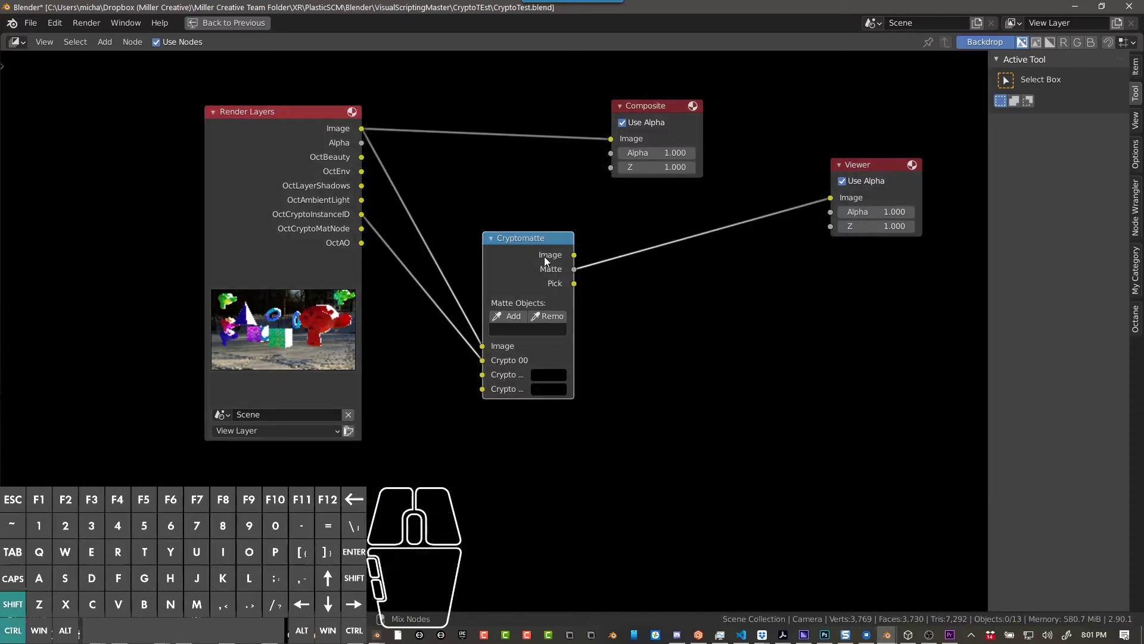
{"action": "left_click", "coordinate": [545, 256], "text": "ctrl+shift"}
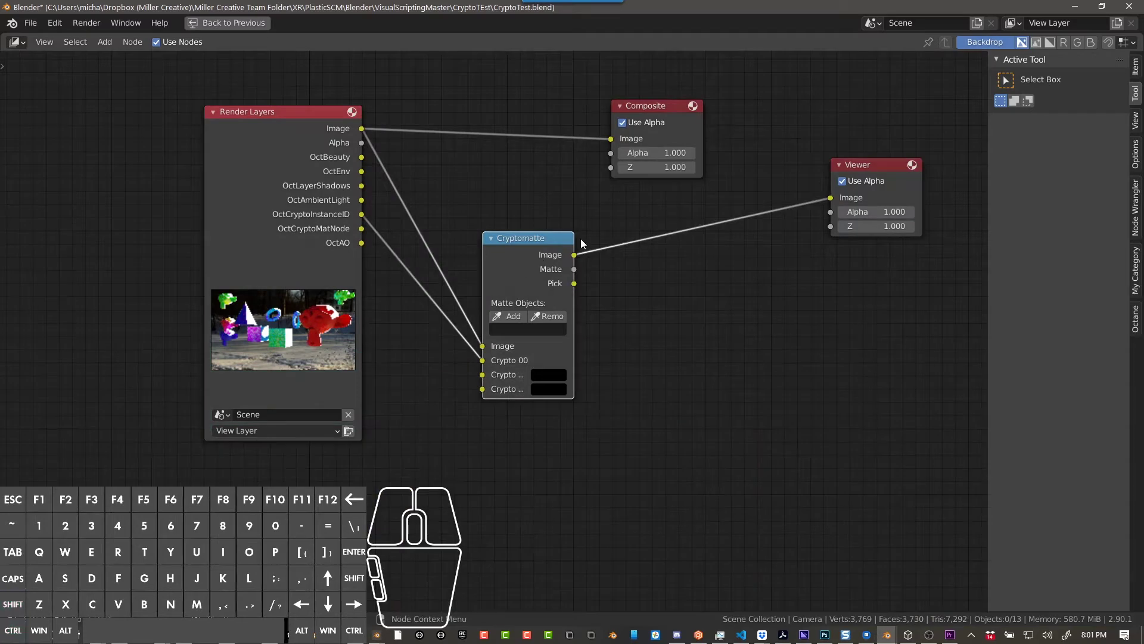
{"action": "left_click", "coordinate": [561, 249], "text": "ctrl+shift"}
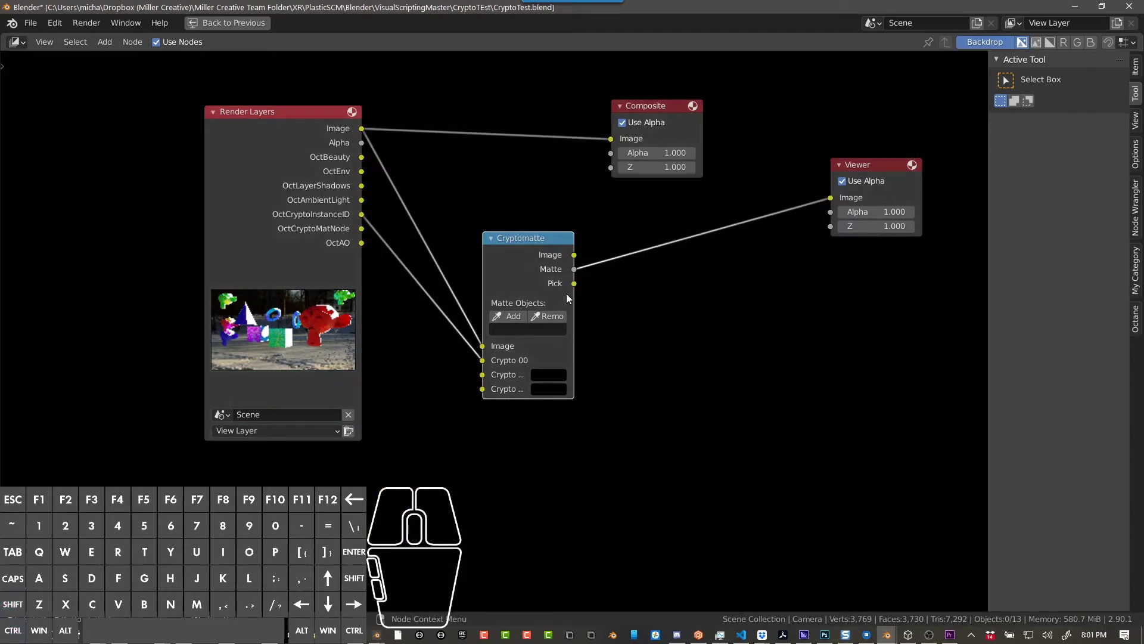
{"action": "left_click", "coordinate": [560, 262], "text": "ctrl+shift"}
{"action": "left_click", "coordinate": [571, 269], "text": "ctrl+shift"}
{"action": "left_click", "coordinate": [571, 269], "text": "ctrl+shift"}
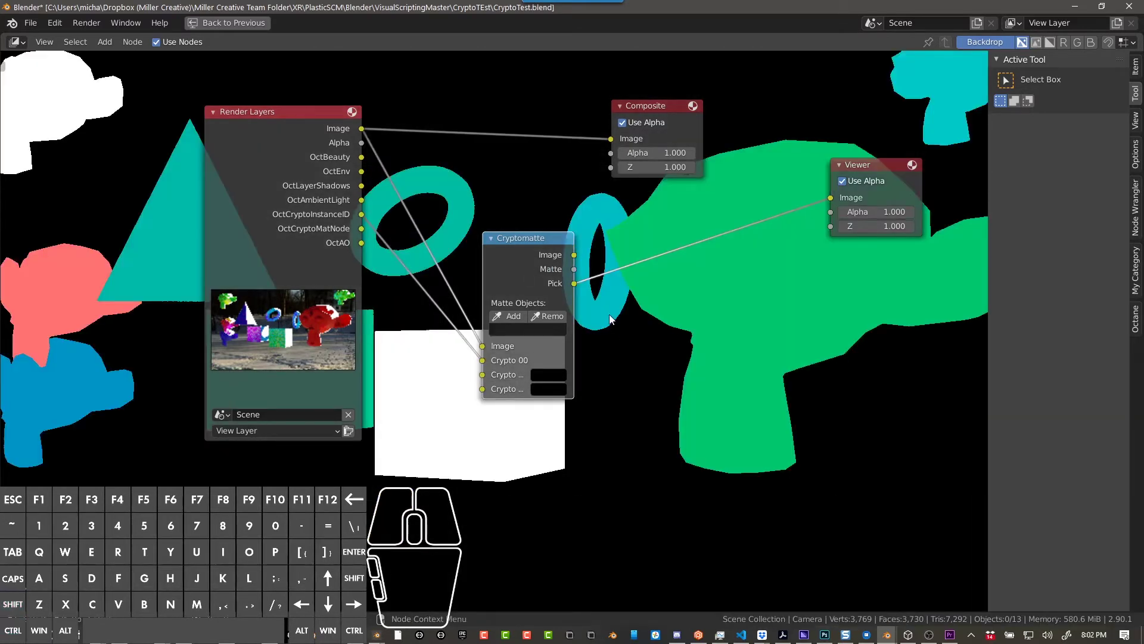
- Scale the backdrop so the whole pick image fits inside the compositor
{"action": "scroll", "coordinate": [596, 323], "scroll_direction": "down", "scroll_amount": 1}
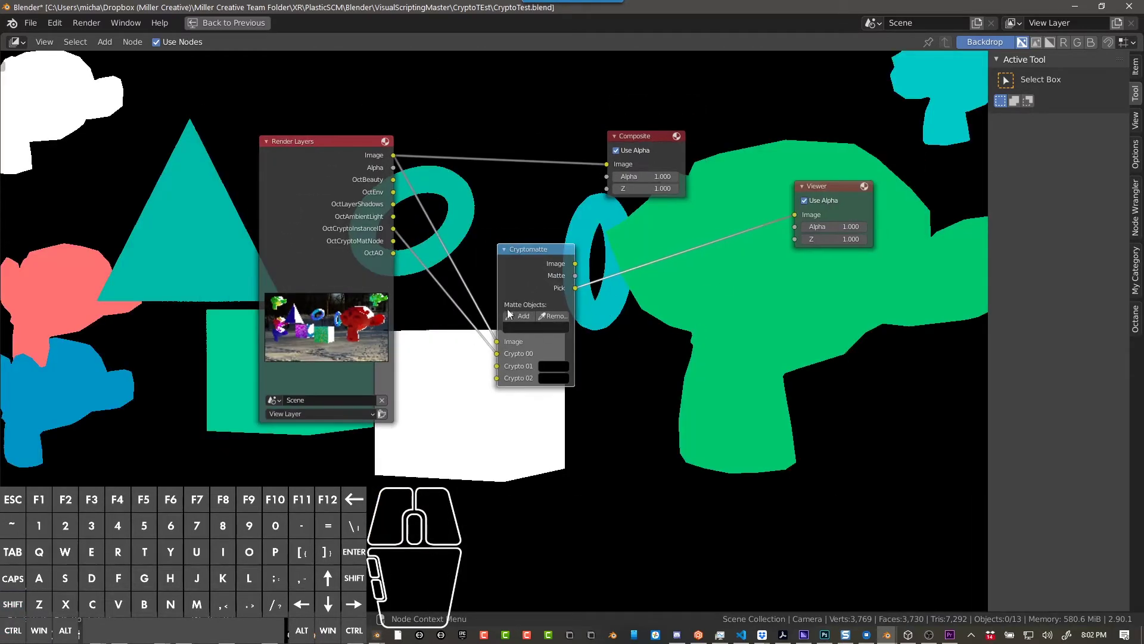
{"action": "key", "text": "alt+v"}
{"action": "key", "text": "alt+v"}
{"action": "key", "text": "alt+v"}
{"action": "key", "text": "alt+v"}
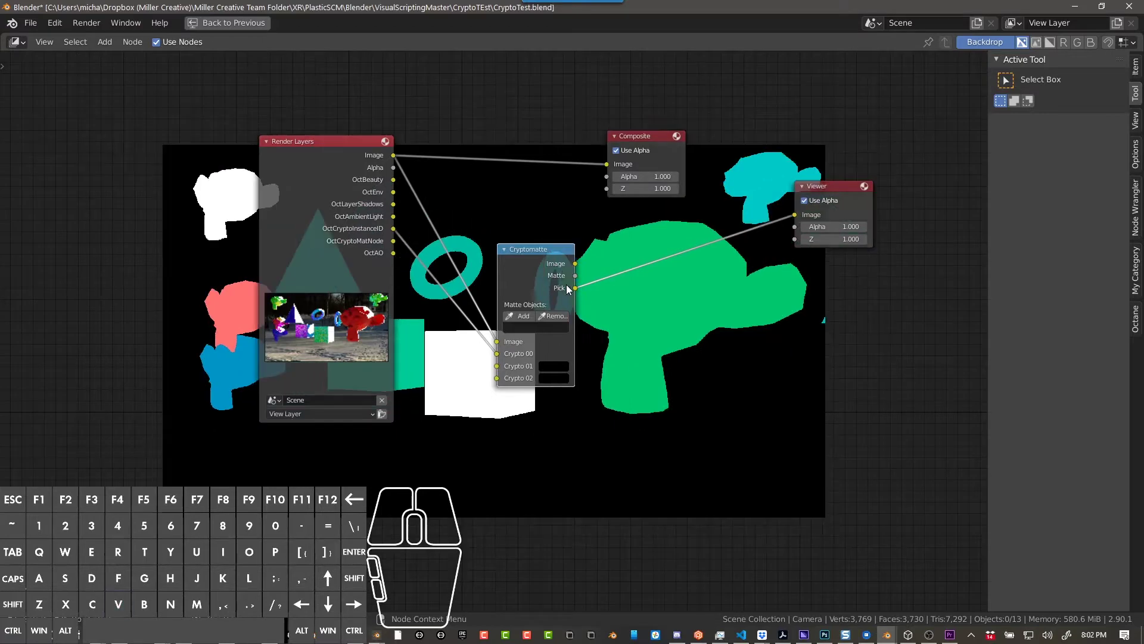
{"action": "key", "text": "alt+v"}
{"action": "key", "text": "alt+v"}
{"action": "key", "text": "alt+v"}
{"action": "key", "text": "alt+v"}
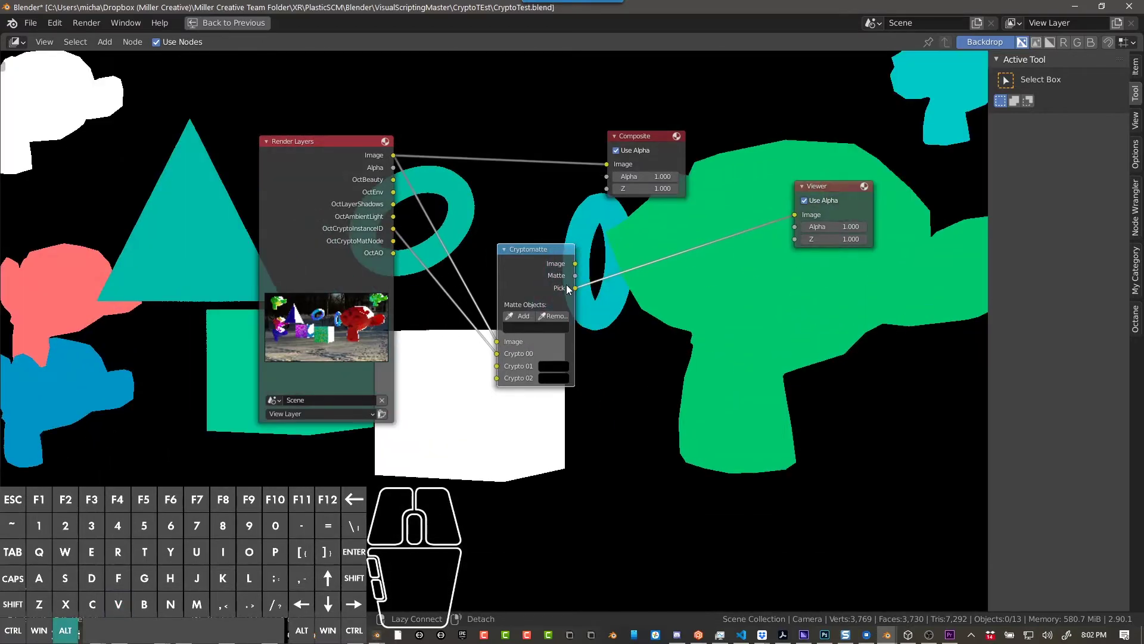
{"action": "key", "text": "v"}
{"action": "key", "text": "v"}
{"action": "key", "text": "v"}
{"action": "key", "text": "alt+v"}
{"action": "key", "text": "alt+v"}
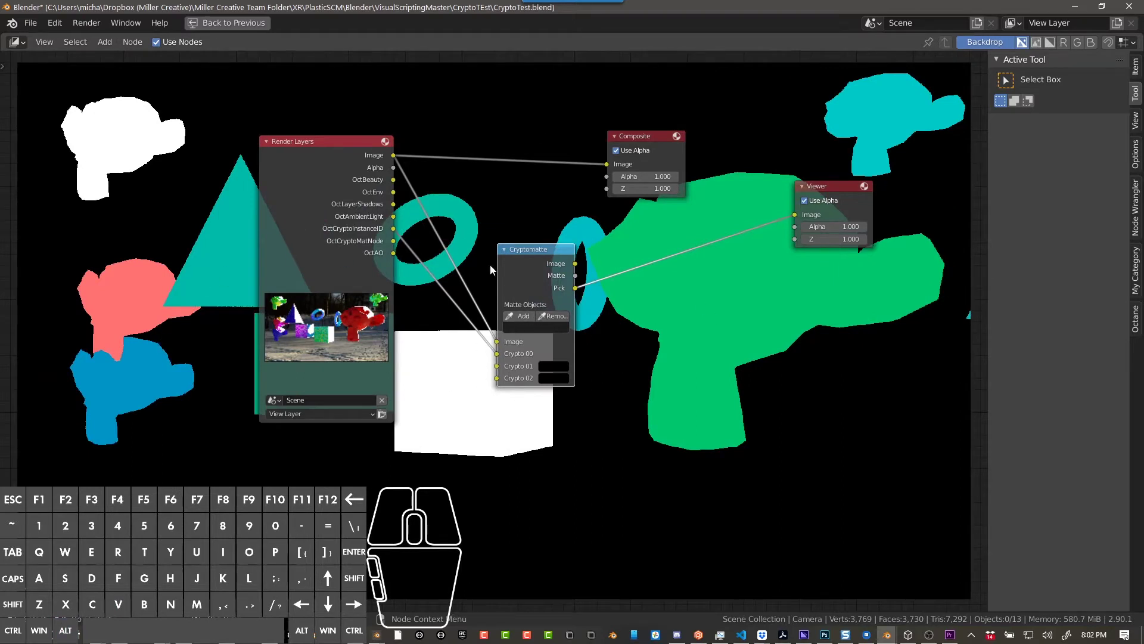
- Add the large monkey head to the Cryptomatte's matte objects and preview its Image and Matte outputs
{"action": "left_click", "coordinate": [514, 317]}
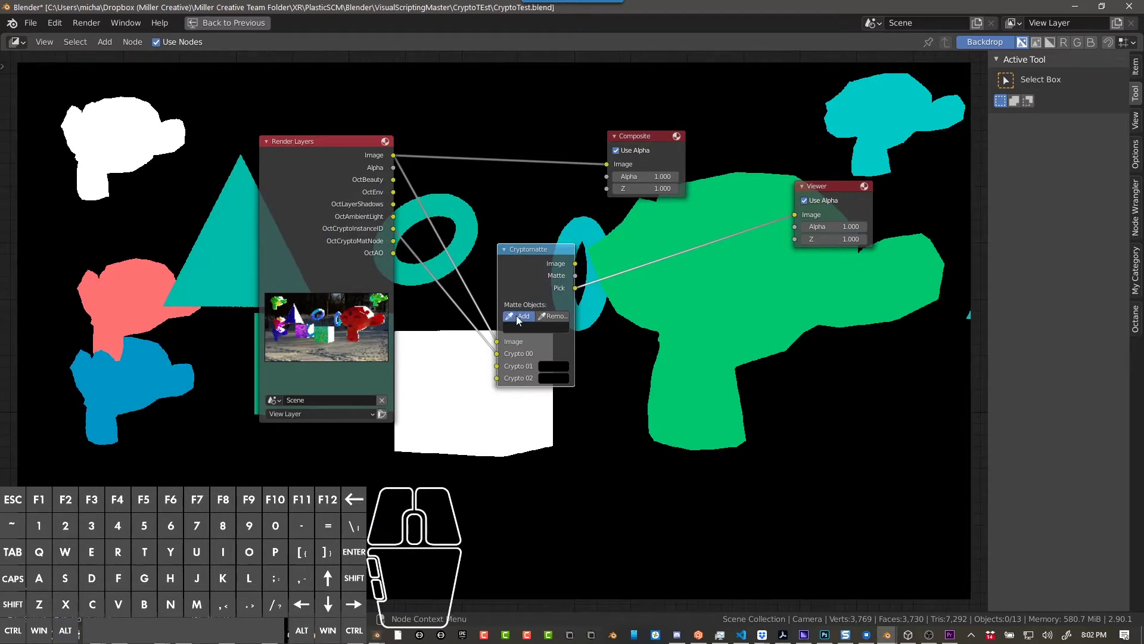
{"action": "left_click", "coordinate": [779, 296]}
{"action": "left_click", "coordinate": [512, 276], "text": "ctrl+shift"}
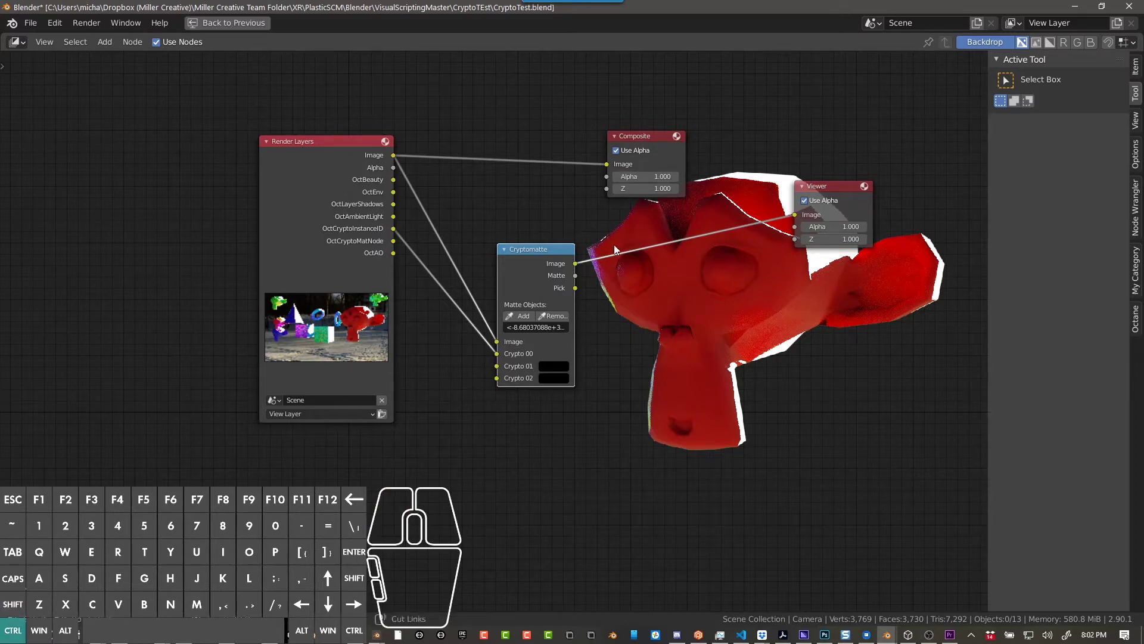
{"action": "left_click", "coordinate": [538, 277], "text": "ctrl+shift"}
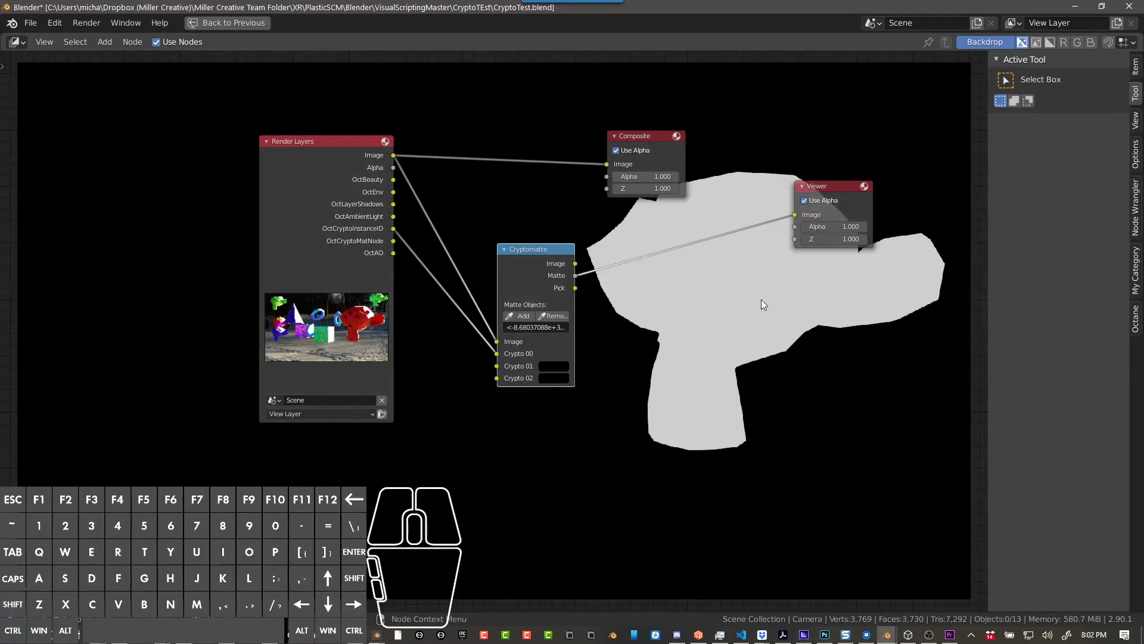
- Add the two small stacked monkey heads to the matte objects from the Pick view and preview the Image output
{"action": "left_click", "coordinate": [555, 273], "text": "ctrl+shift"}
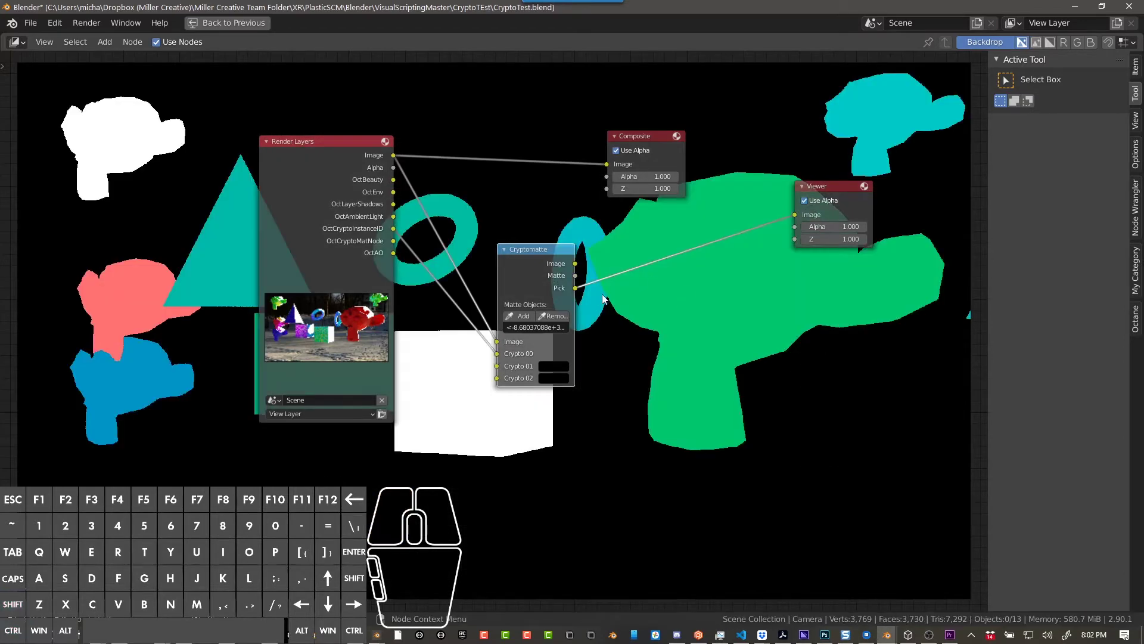
{"action": "left_click", "coordinate": [534, 319]}
{"action": "left_click", "coordinate": [530, 314]}
{"action": "left_click", "coordinate": [545, 286], "text": "ctrl+shift"}
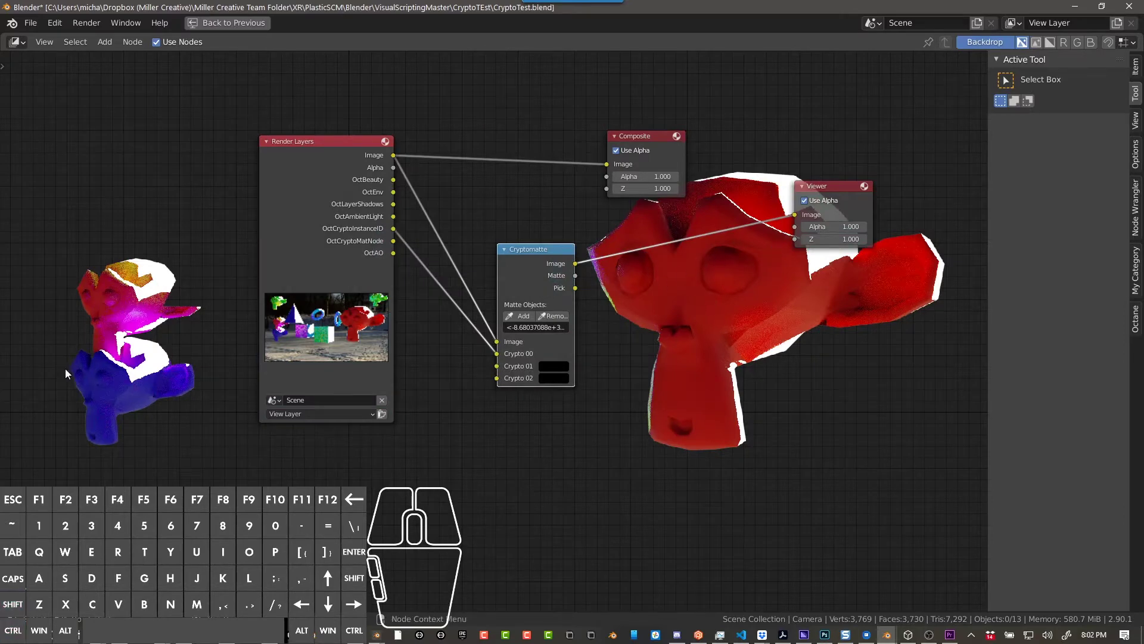
- Remove the upper of the two stacked small monkey heads from the matte objects using the Pick view
{"action": "left_click", "coordinate": [528, 274], "text": "ctrl+shift"}
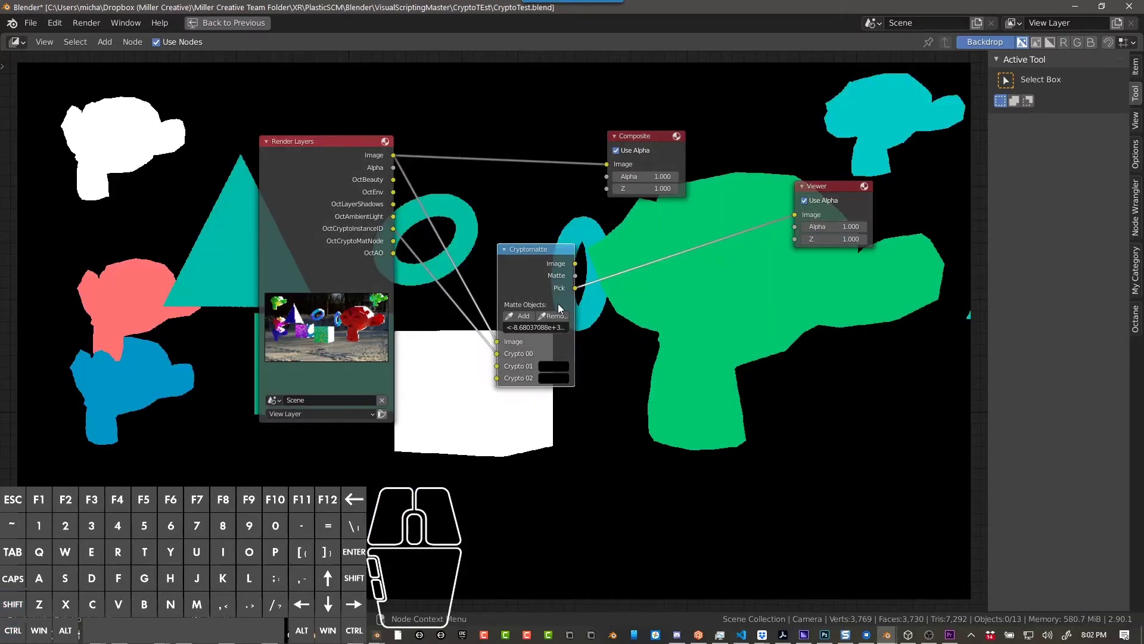
{"action": "left_click", "coordinate": [554, 320]}
{"action": "left_click", "coordinate": [111, 301]}
{"action": "left_click", "coordinate": [546, 291], "text": "ctrl+shift"}
{"action": "left_click", "coordinate": [545, 291], "text": "ctrl+shift"}
- Add the small green monkey head and the large ring to the matte objects, and preview the Matte and Image outputs
{"action": "left_click", "coordinate": [520, 316]}
{"action": "left_click", "coordinate": [873, 130]}
{"action": "left_click", "coordinate": [520, 316]}
{"action": "left_click", "coordinate": [476, 226]}
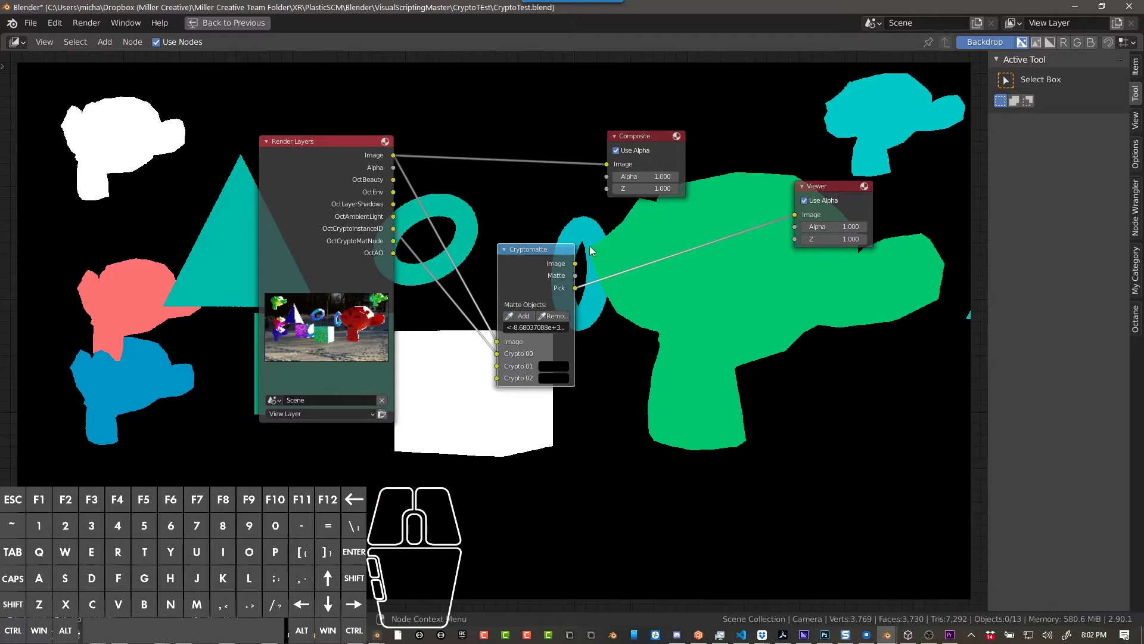
{"action": "left_click", "coordinate": [549, 287], "text": "ctrl+shift"}
{"action": "left_click", "coordinate": [549, 287], "text": "ctrl+shift"}
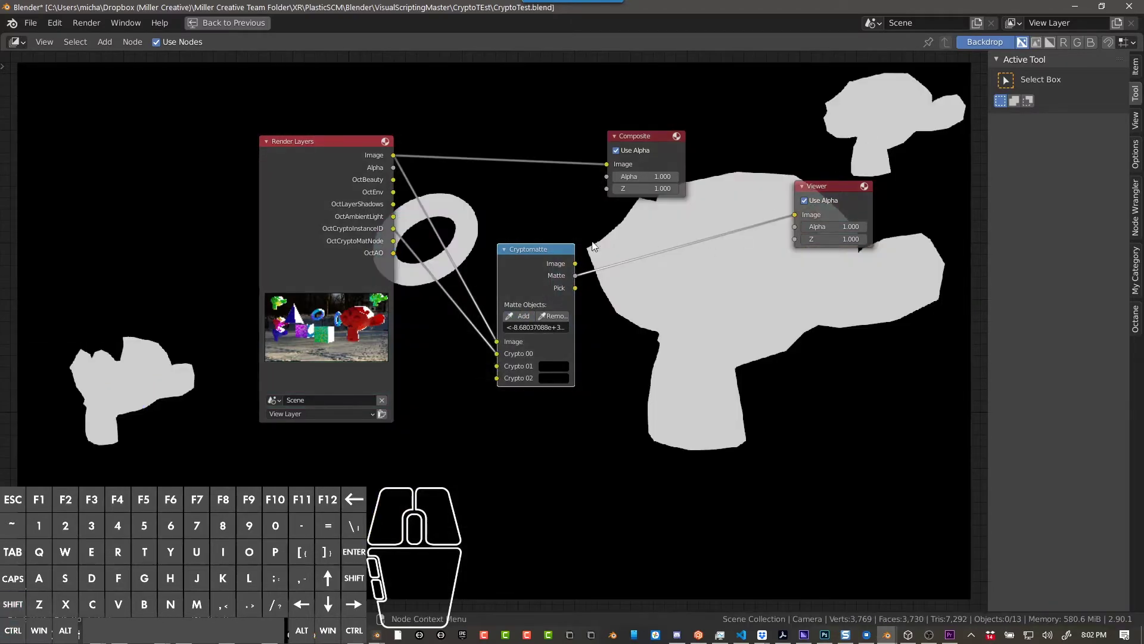
{"action": "left_click", "coordinate": [546, 255], "text": "ctrl+shift"}
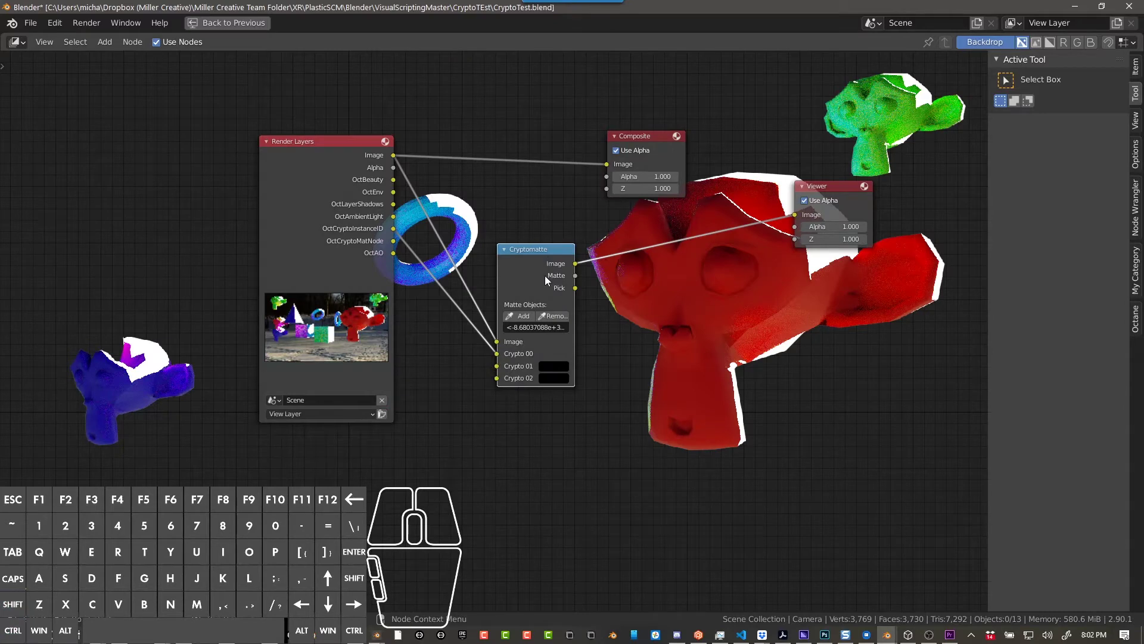
- Duplicate the Cryptomatte node and place the copy directly below the original
{"action": "scroll", "coordinate": [546, 256], "scroll_direction": "down", "scroll_amount": 3}
{"action": "scroll", "coordinate": [522, 256], "scroll_direction": "up", "scroll_amount": 2}
{"action": "left_click_drag", "start_coordinate": [592, 270], "coordinate": [526, 365]}
{"action": "key", "text": "shift+d"}
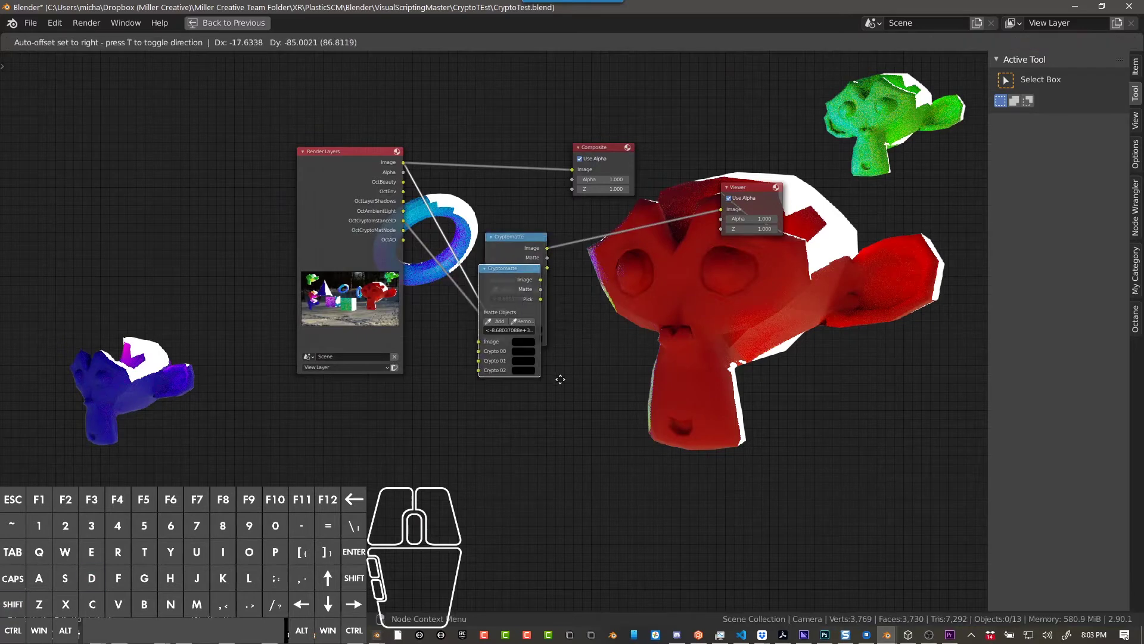
{"action": "left_click", "coordinate": [568, 454]}
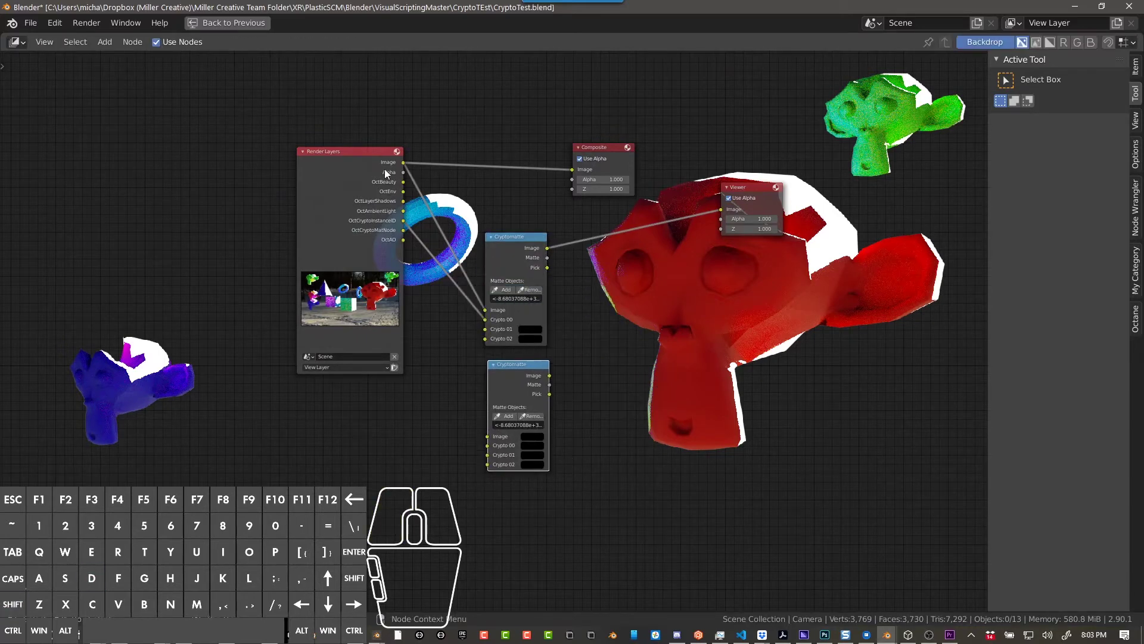
- Move both Cryptomatte nodes, Composite and Viewer together upward relative to Render Layers
{"action": "left_click_drag", "start_coordinate": [493, 118], "coordinate": [792, 415]}
{"action": "key", "text": "g"}
{"action": "left_click", "coordinate": [705, 273]}
{"action": "scroll", "coordinate": [611, 295], "scroll_direction": "up", "scroll_amount": 5}
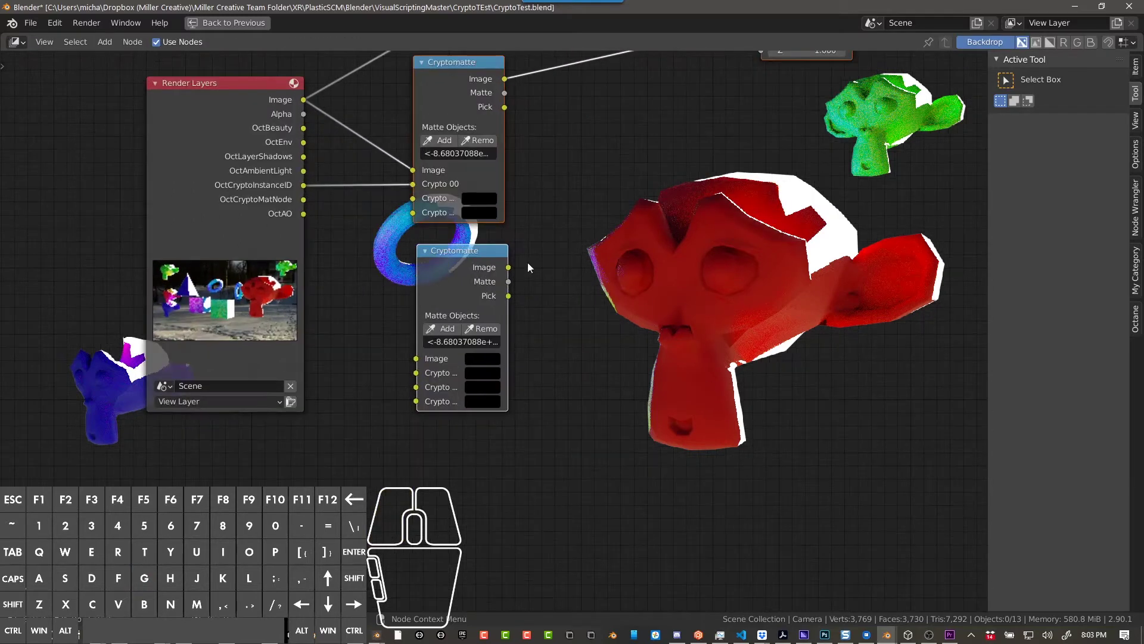
- Connect Render Layers Image and OctCryptoInstanceID to the duplicate Cryptomatte's Image and Crypto 00 inputs, and clear its matte objects
{"action": "left_click_drag", "start_coordinate": [304, 100], "coordinate": [415, 359]}
{"action": "left_click_drag", "start_coordinate": [304, 186], "coordinate": [416, 373]}
{"action": "left_click", "coordinate": [470, 341]}
{"action": "key", "text": "BackSpace"}
{"action": "left_click", "coordinate": [528, 361]}
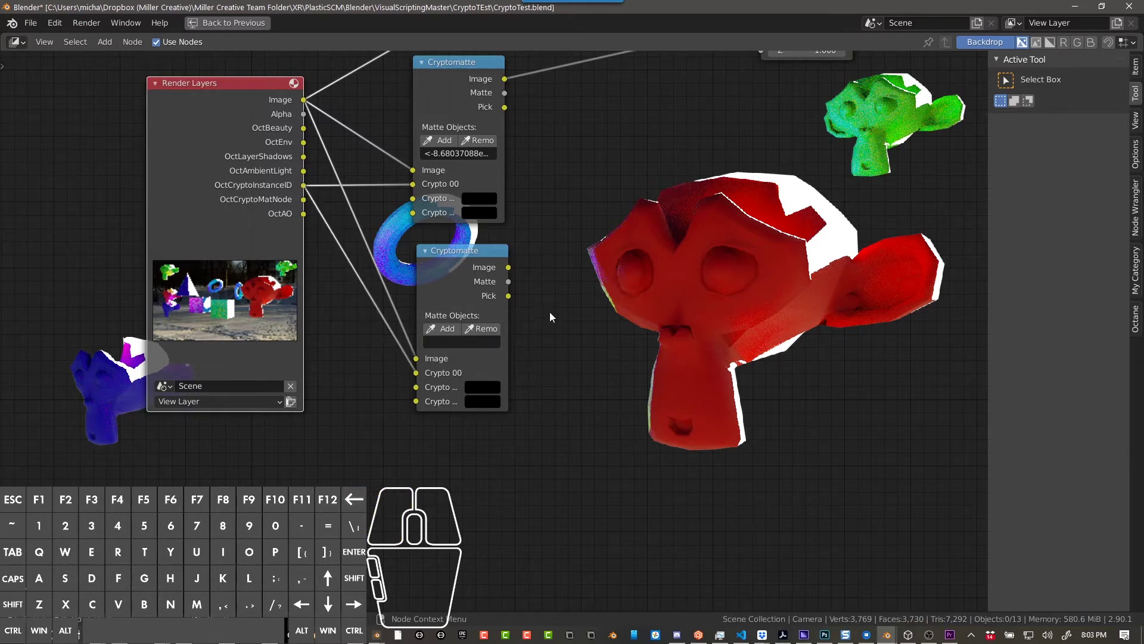
- Add the large ring to the duplicate Cryptomatte's matte objects from its Pick view, and show its Image output in the Viewer
{"action": "left_click", "coordinate": [481, 282], "text": "ctrl+shift"}
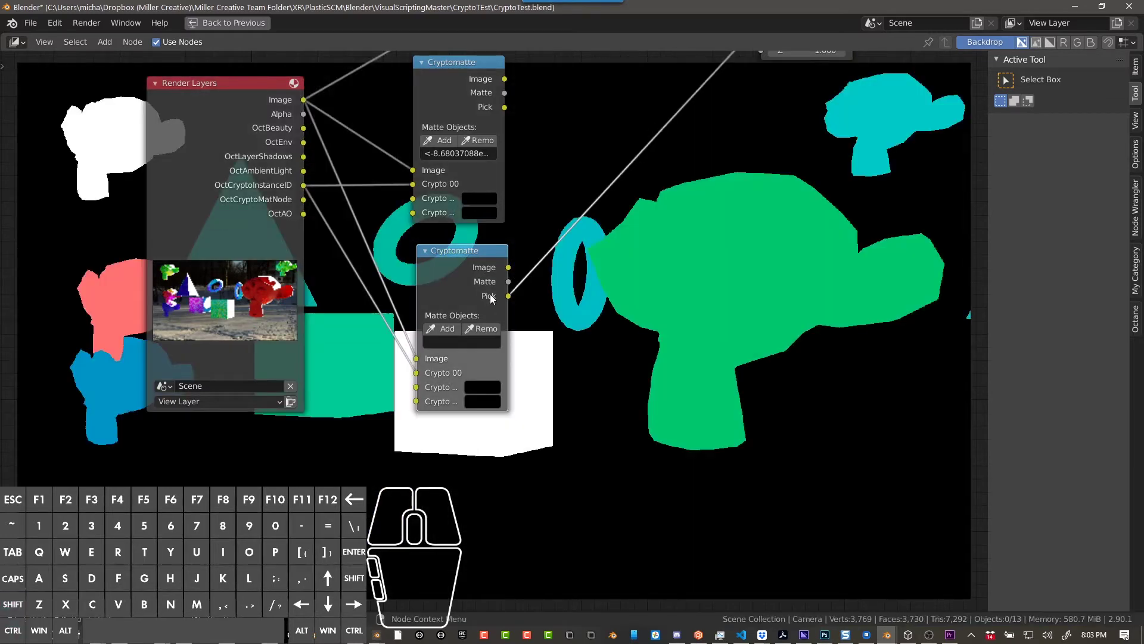
{"action": "left_click", "coordinate": [442, 328]}
{"action": "left_click", "coordinate": [397, 239]}
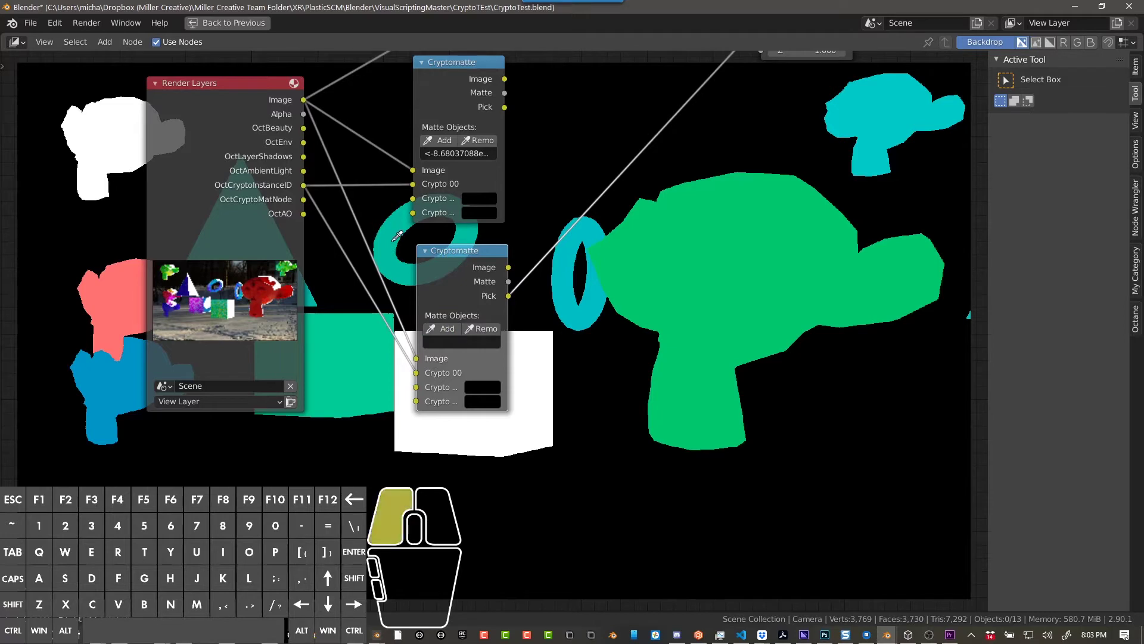
{"action": "left_click", "coordinate": [479, 288], "text": "ctrl+shift"}
{"action": "left_click", "coordinate": [479, 288], "text": "ctrl+shift"}
{"action": "left_click", "coordinate": [479, 288], "text": "ctrl+shift"}
{"action": "left_click", "coordinate": [479, 287], "text": "ctrl+shift"}
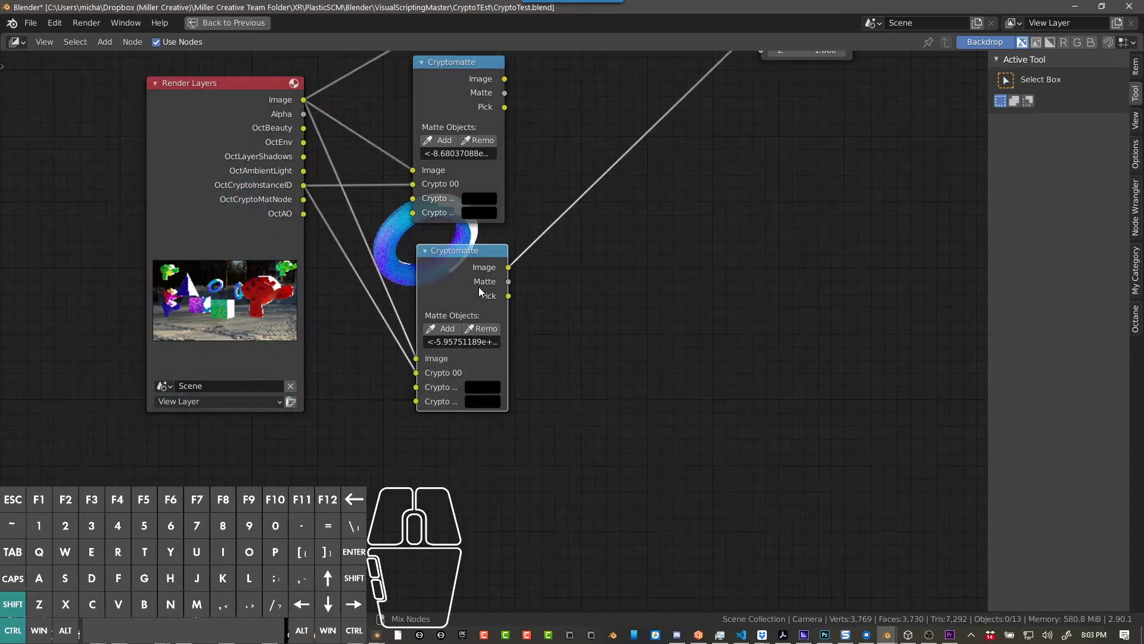
- Compare the isolated images of the upper and lower Cryptomatte nodes by switching the Viewer between them
{"action": "scroll", "coordinate": [479, 287], "scroll_direction": "down", "scroll_amount": 5}
{"action": "middle_click_drag", "start_coordinate": [536, 278], "coordinate": [537, 310]}
{"action": "scroll", "coordinate": [525, 289], "scroll_direction": "up", "scroll_amount": 2}
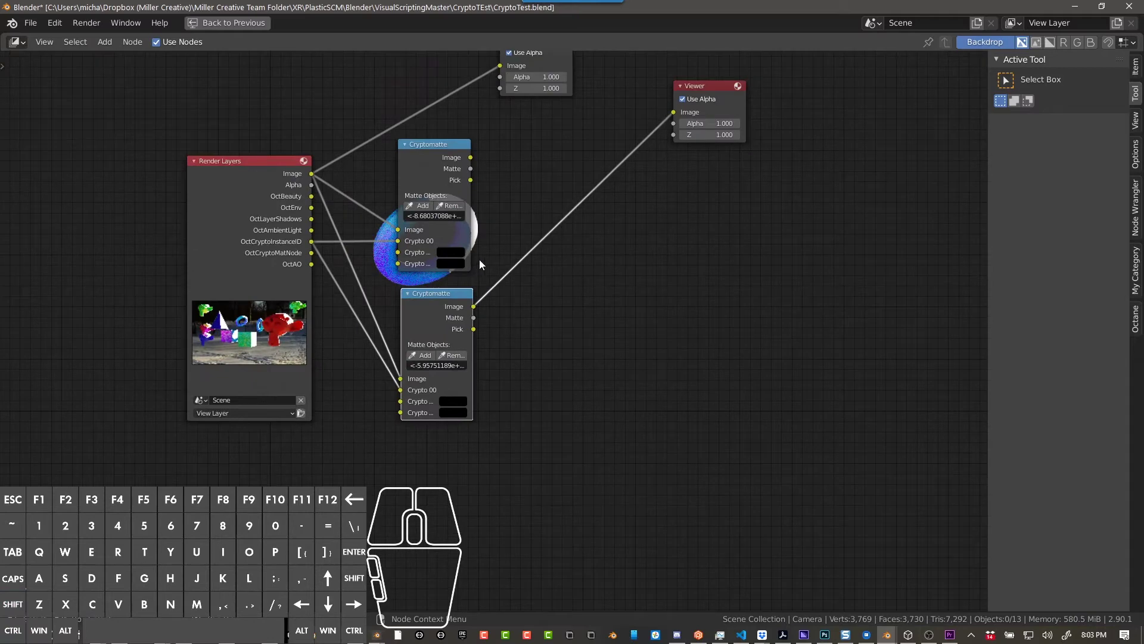
{"action": "left_click", "coordinate": [451, 170], "text": "ctrl+shift"}
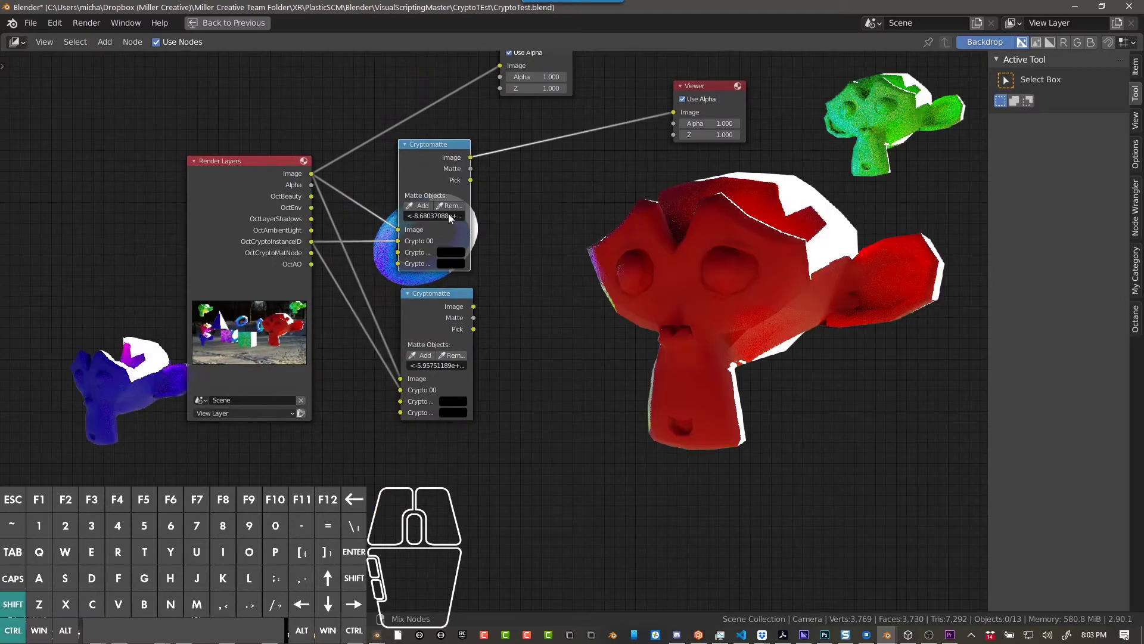
{"action": "left_click", "coordinate": [455, 313], "text": "ctrl+shift"}
{"action": "left_click", "coordinate": [455, 313], "text": "ctrl+shift"}
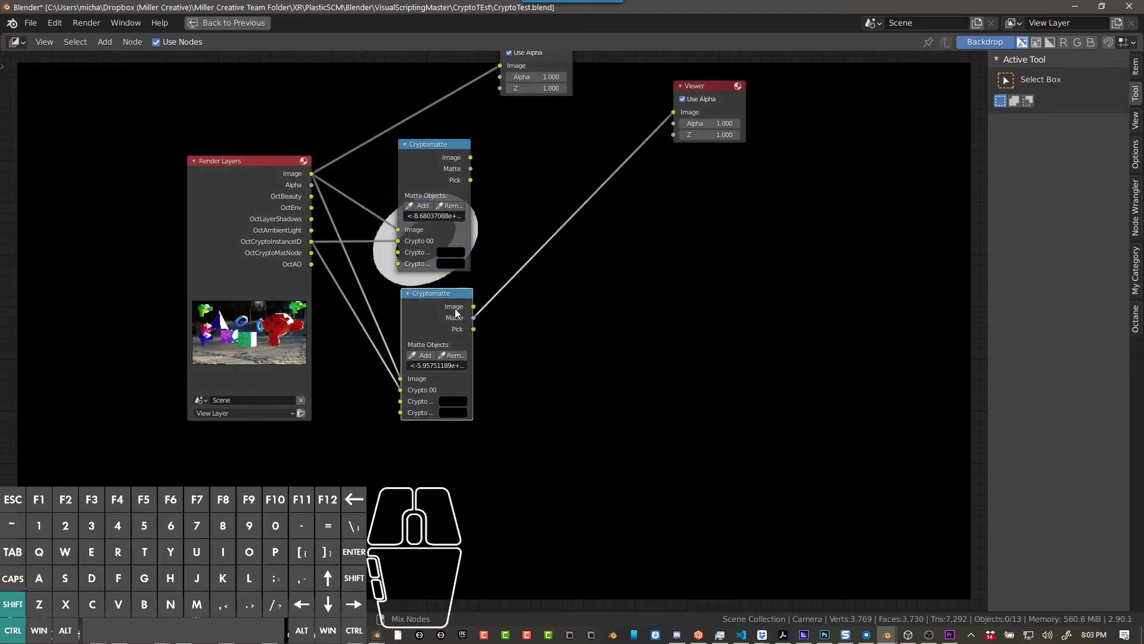
{"action": "left_click", "coordinate": [456, 313], "text": "ctrl+shift"}
{"action": "left_click", "coordinate": [455, 313], "text": "ctrl+shift"}
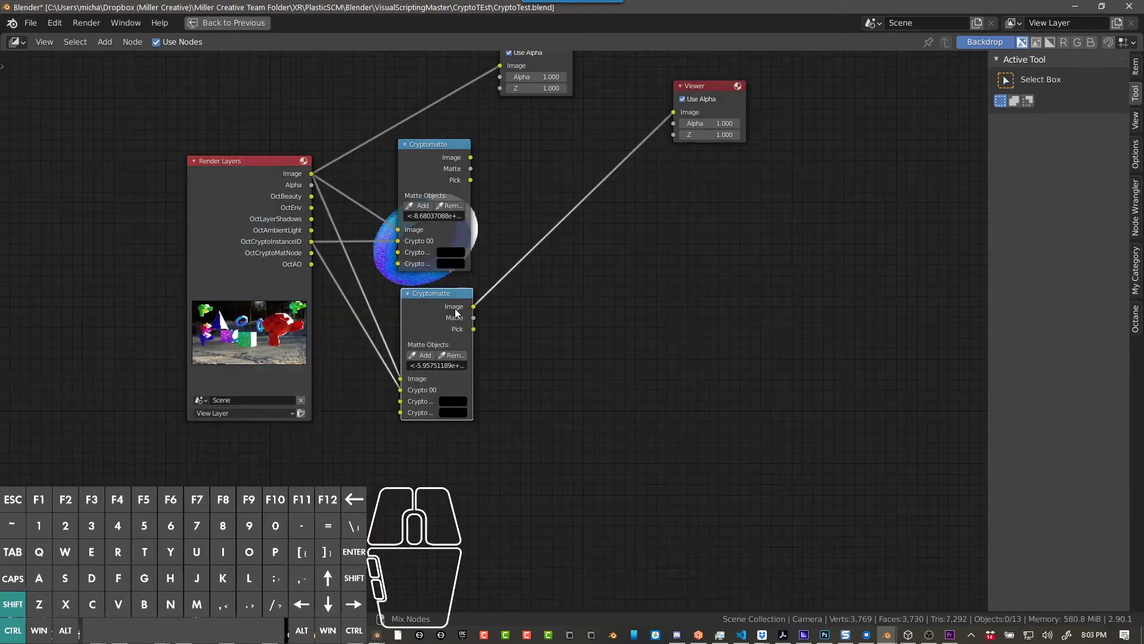
{"action": "left_click", "coordinate": [436, 177], "text": "ctrl+shift"}
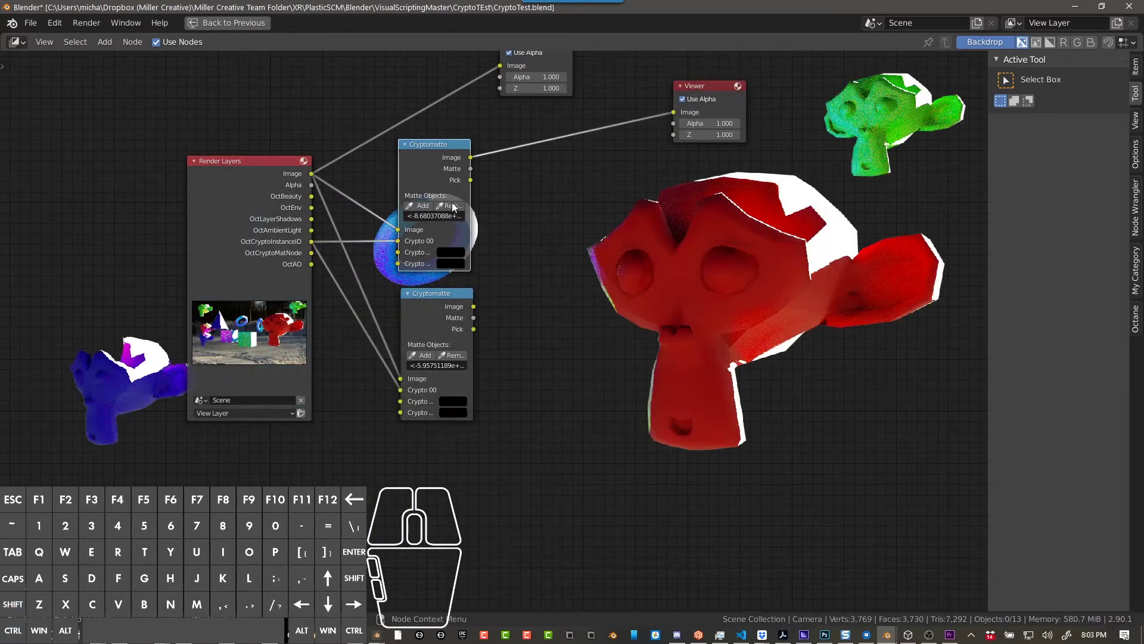
- Remove the ring from the upper Cryptomatte's matte objects using its Pick view, and preview the Image output
{"action": "left_click", "coordinate": [443, 178], "text": "ctrl+shift"}
{"action": "left_click", "coordinate": [443, 178], "text": "ctrl+shift"}
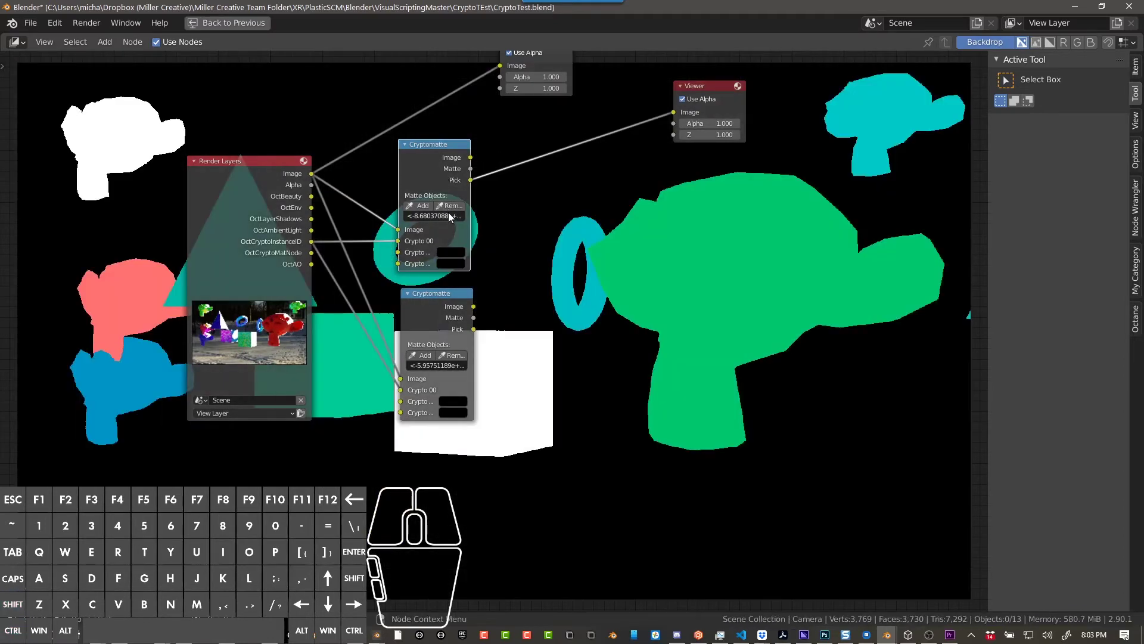
{"action": "left_click", "coordinate": [450, 205]}
{"action": "left_click", "coordinate": [397, 255]}
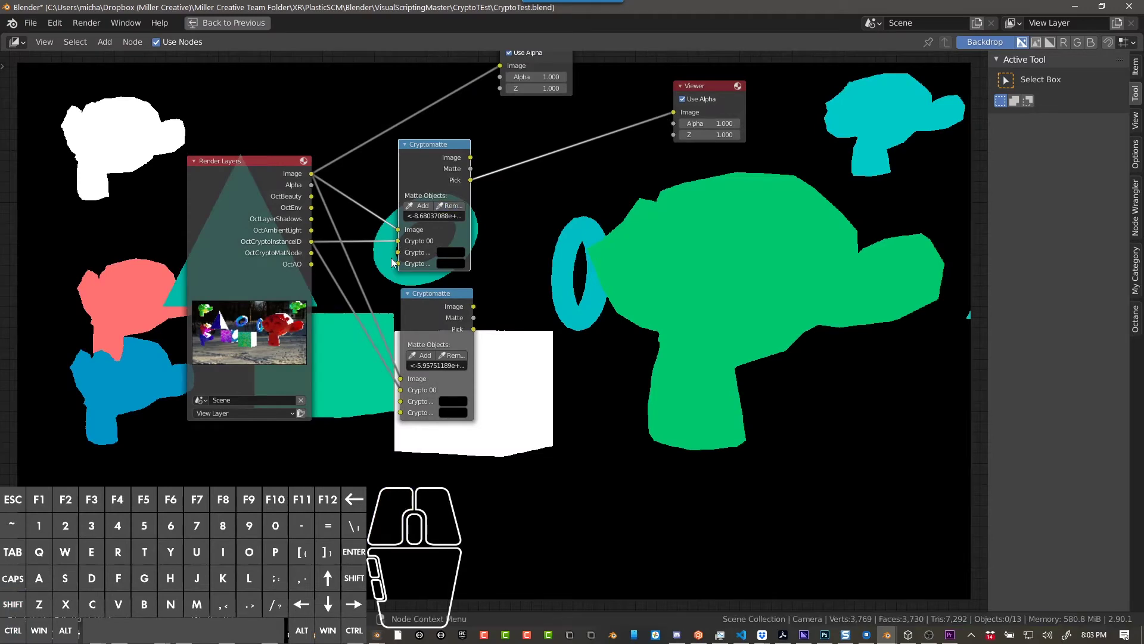
{"action": "left_click", "coordinate": [433, 174], "text": "ctrl+shift"}
{"action": "left_click", "coordinate": [432, 174], "text": "ctrl+shift"}
{"action": "left_click", "coordinate": [432, 173], "text": "ctrl+shift"}
{"action": "left_click", "coordinate": [431, 172], "text": "ctrl+shift"}
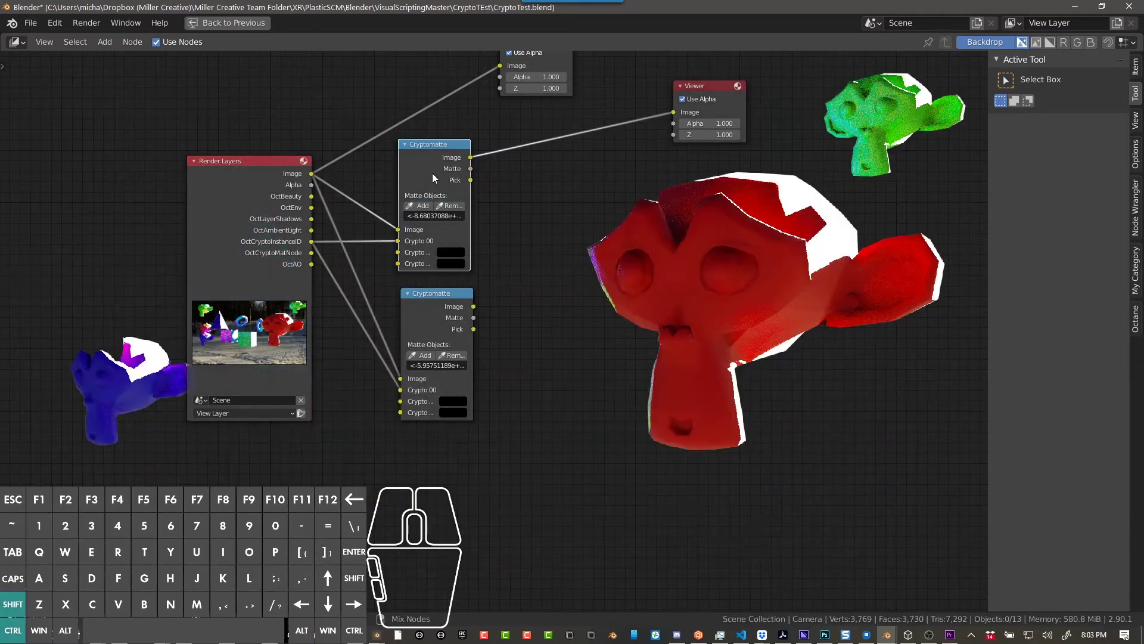
- Show the lower Cryptomatte's Image output in the Viewer, and return to the upper node's Image and Matte outputs
{"action": "left_click", "coordinate": [427, 301], "text": "ctrl+shift"}
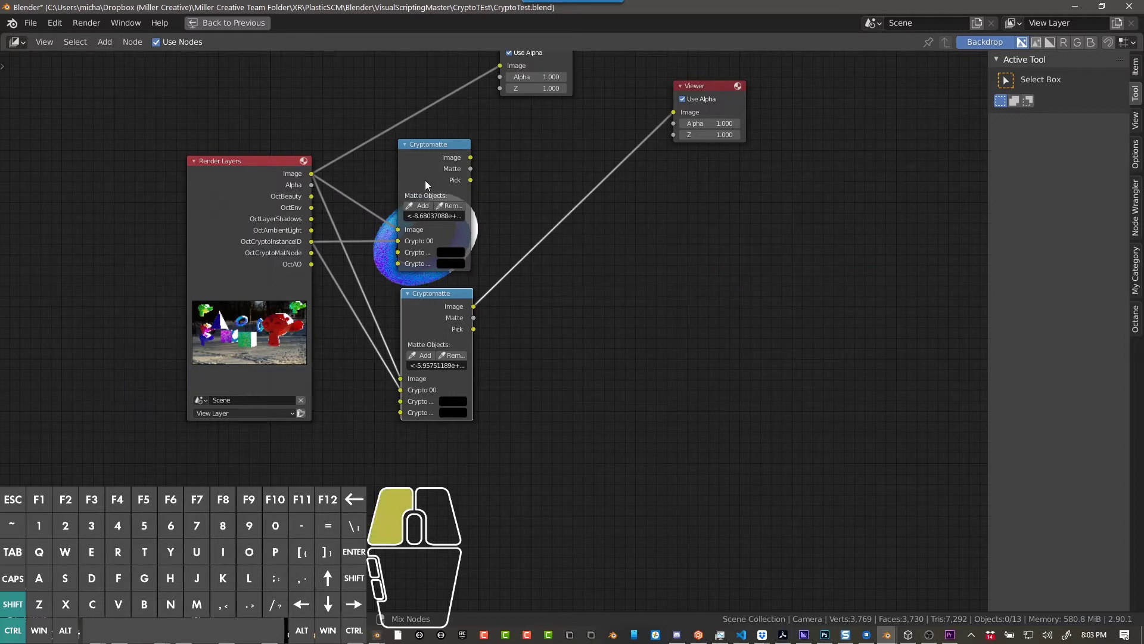
{"action": "left_click", "coordinate": [439, 149], "text": "ctrl+shift"}
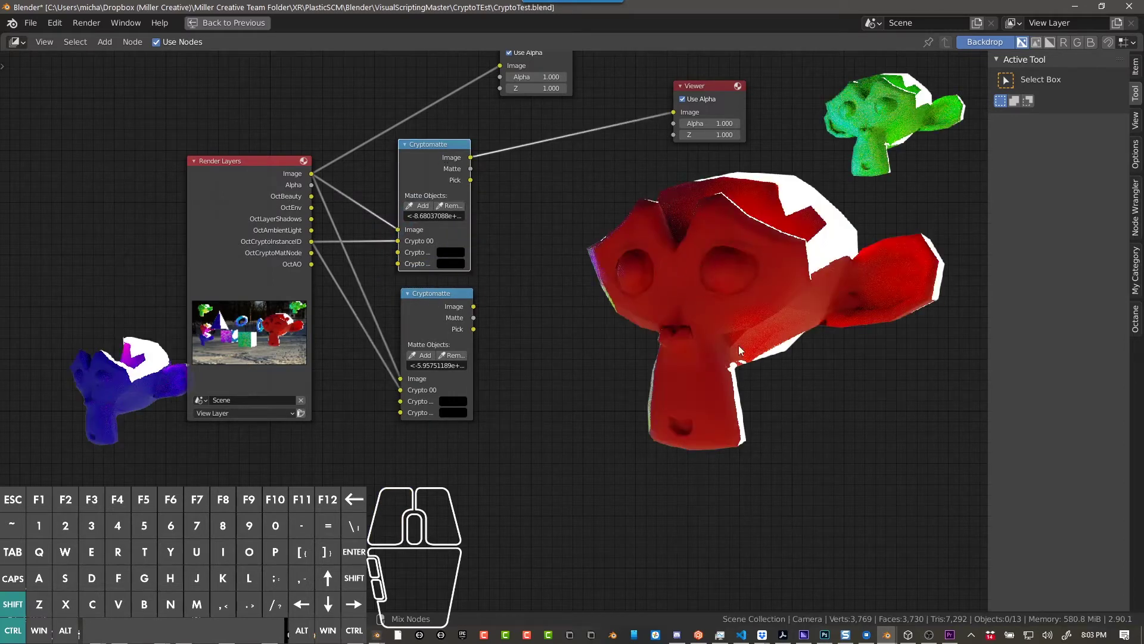
{"action": "left_click", "coordinate": [420, 179], "text": "ctrl+shift"}
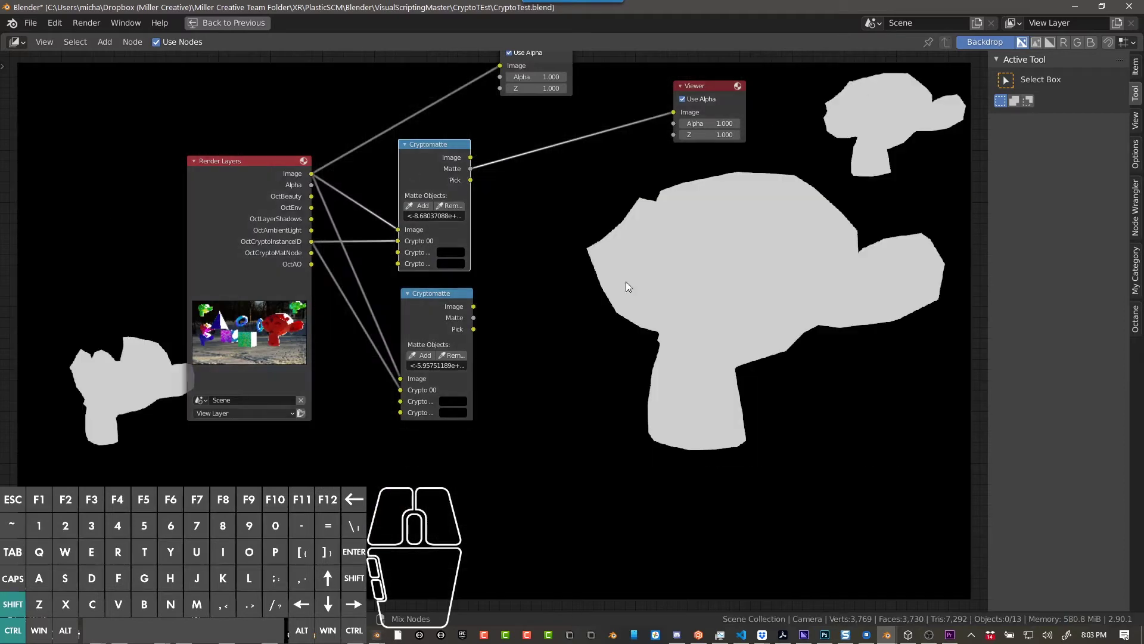
- Show the upper Cryptomatte's Image output in the Viewer, and connect it to a new File Output node
{"action": "left_click", "coordinate": [437, 179], "text": "ctrl+shift"}
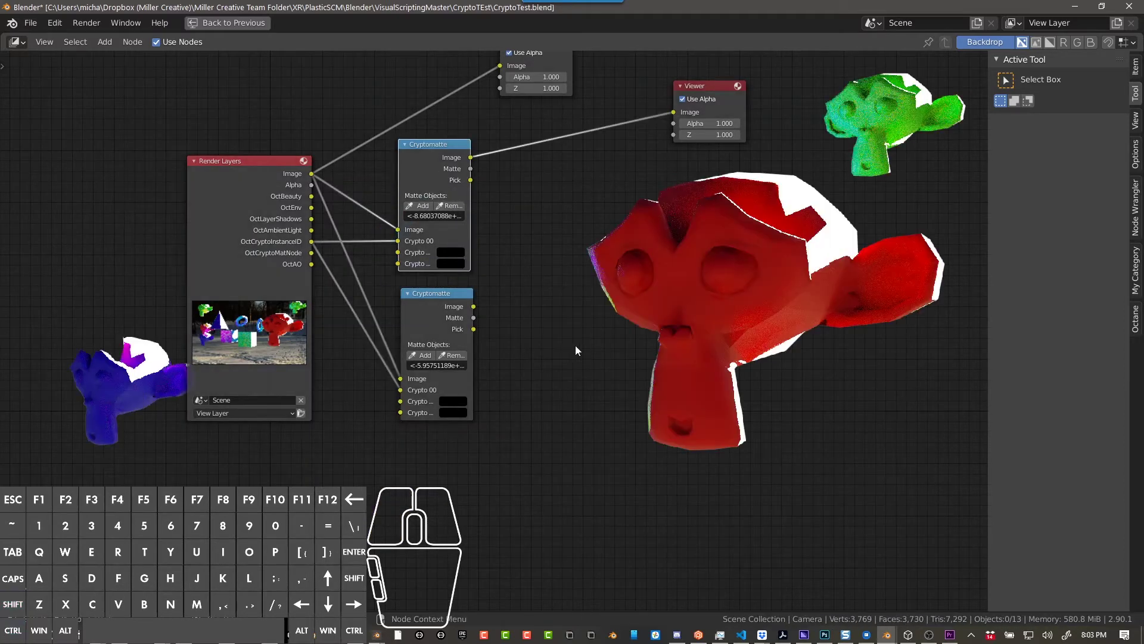
{"action": "key", "text": "shift+a"}
{"action": "left_click", "coordinate": [575, 347]}
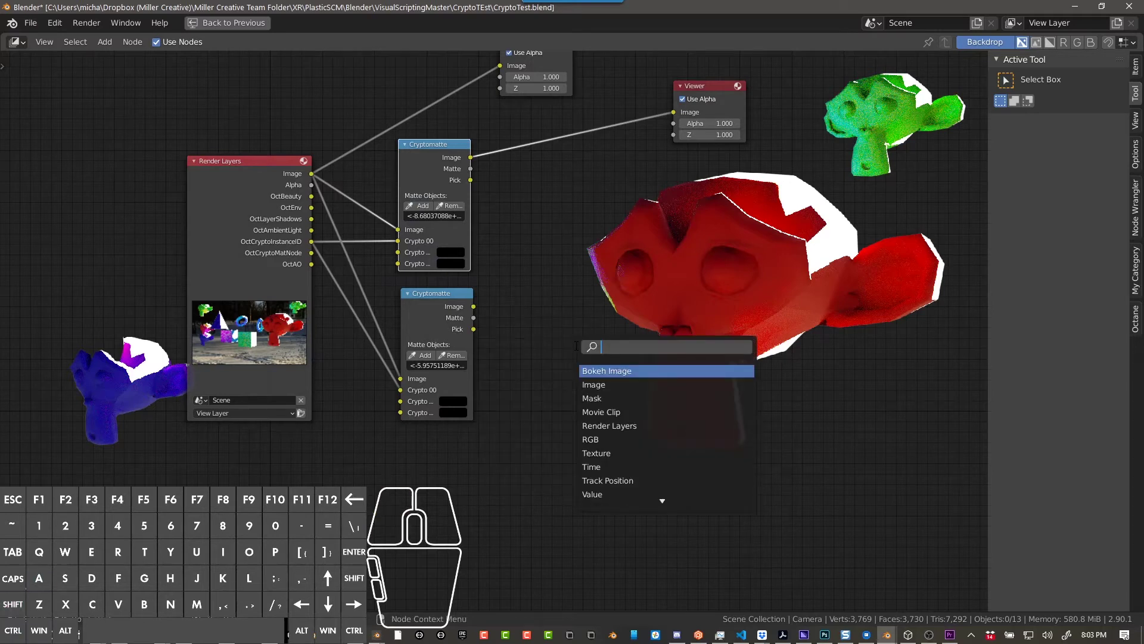
{"action": "type", "text": "file"}
{"action": "key", "text": "Return"}
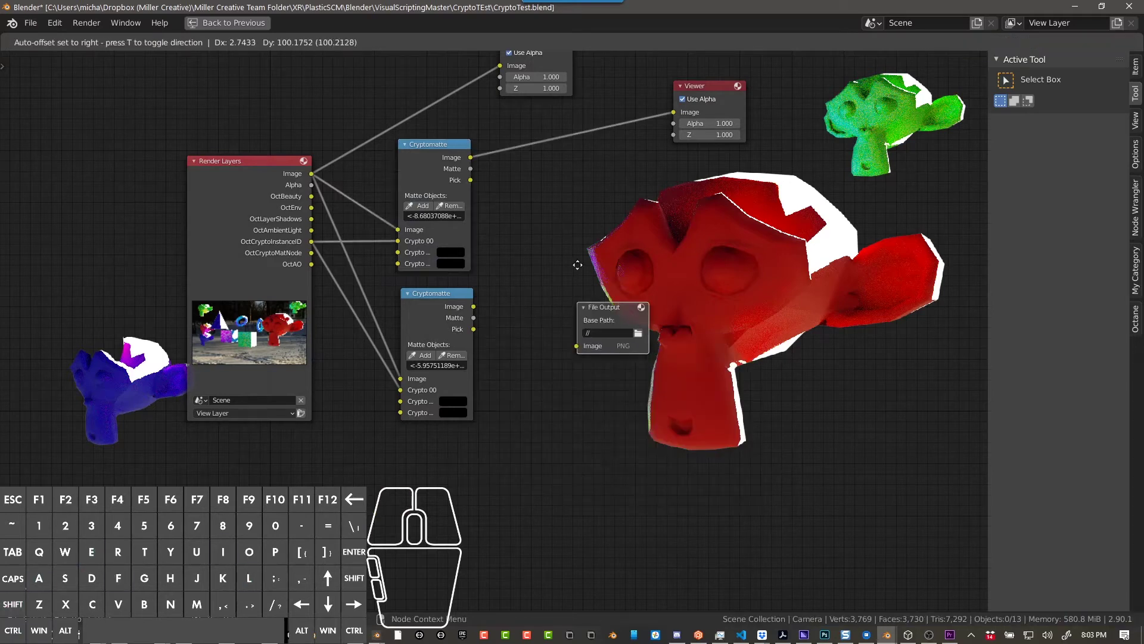
{"action": "left_click_drag", "start_coordinate": [596, 273], "coordinate": [650, 191]}
{"action": "left_click_drag", "start_coordinate": [471, 158], "coordinate": [626, 231]}
{"action": "left_click", "coordinate": [667, 206]}
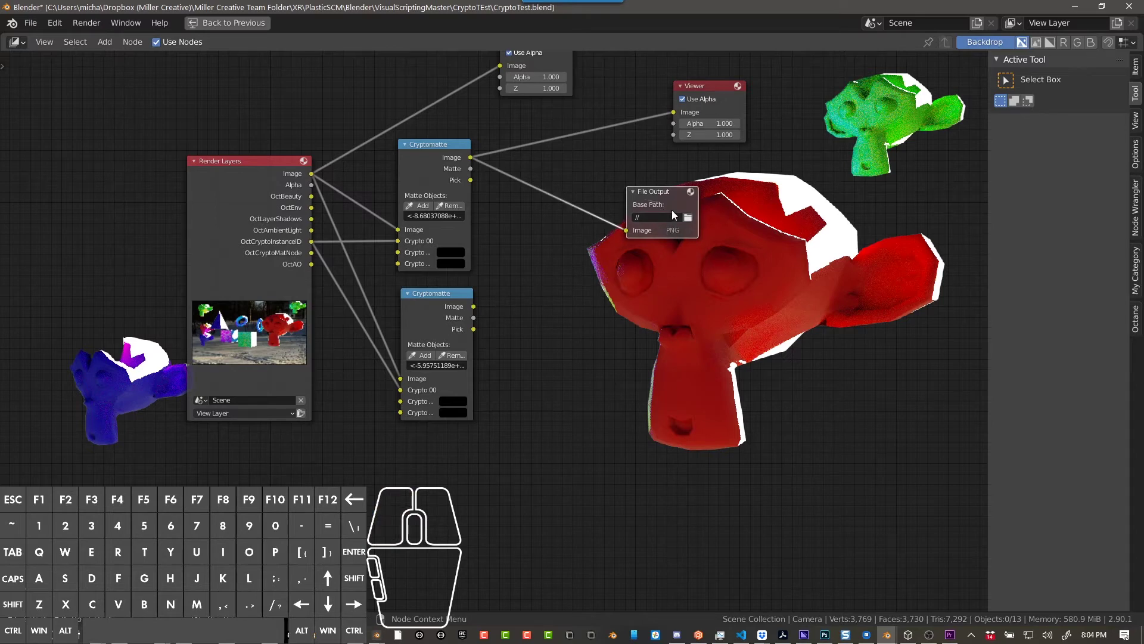
- Duplicate the File Output node, connect the lower Cryptomatte's Image output to it, and open its Base Path for editing
{"action": "key", "text": "shift+d"}
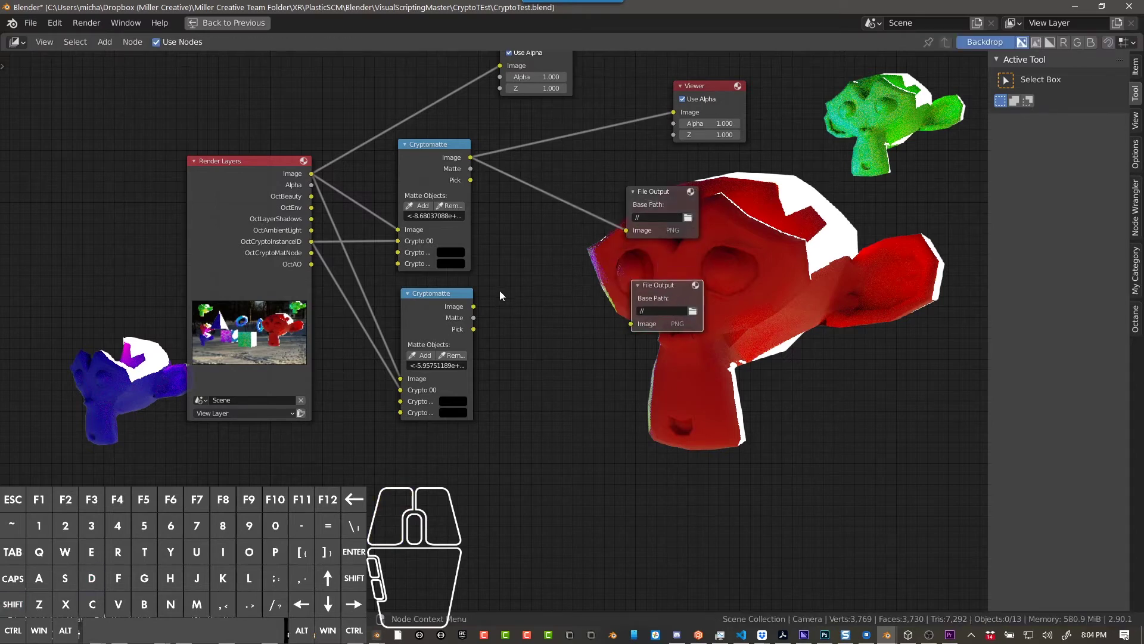
{"action": "left_click_drag", "start_coordinate": [474, 307], "coordinate": [631, 323]}
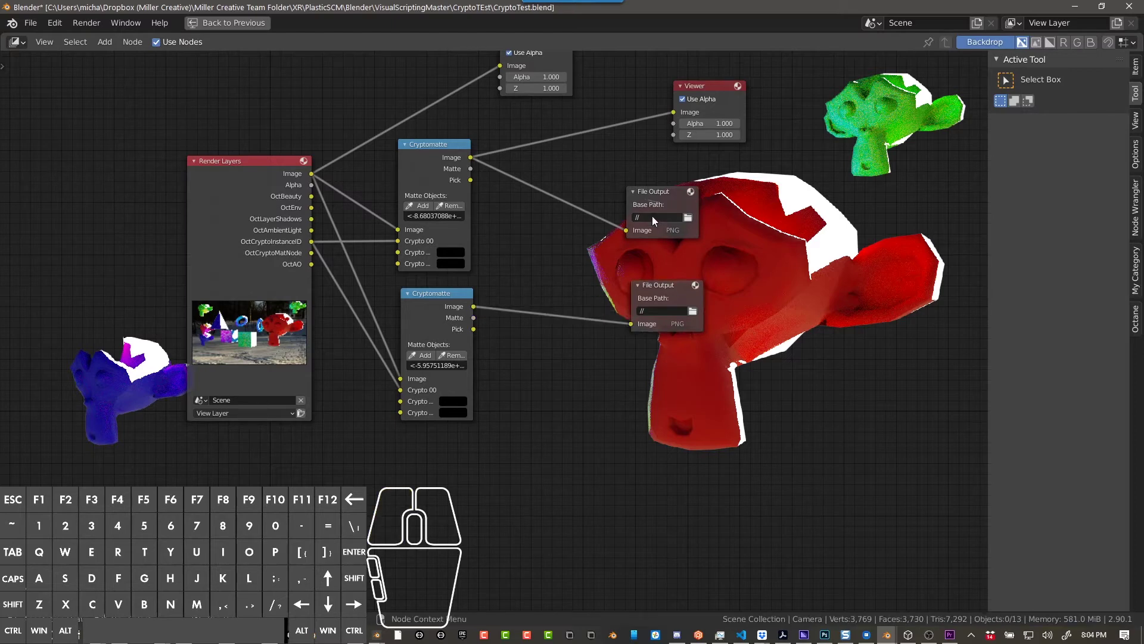
{"action": "left_click", "coordinate": [666, 298]}
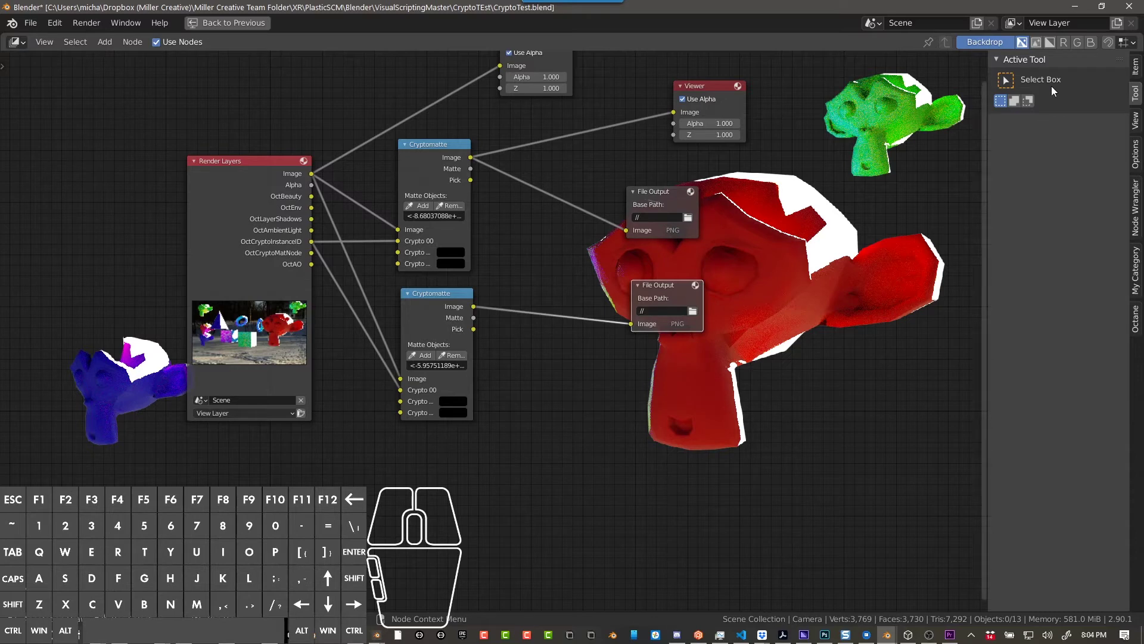
{"action": "left_click", "coordinate": [1137, 71]}
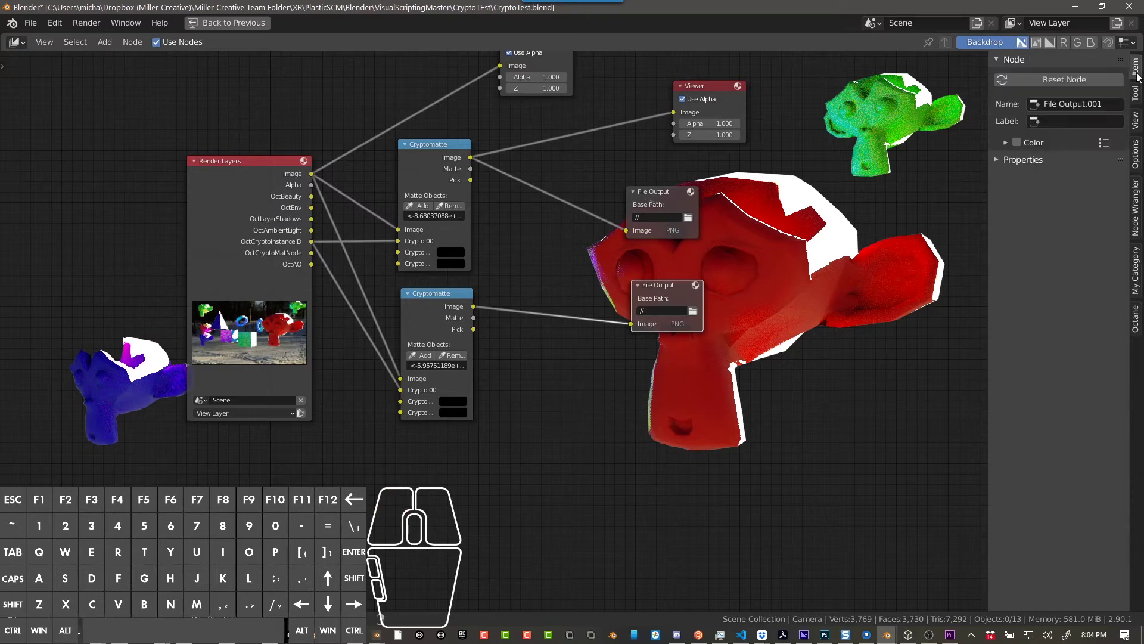
{"action": "left_click", "coordinate": [1022, 159]}
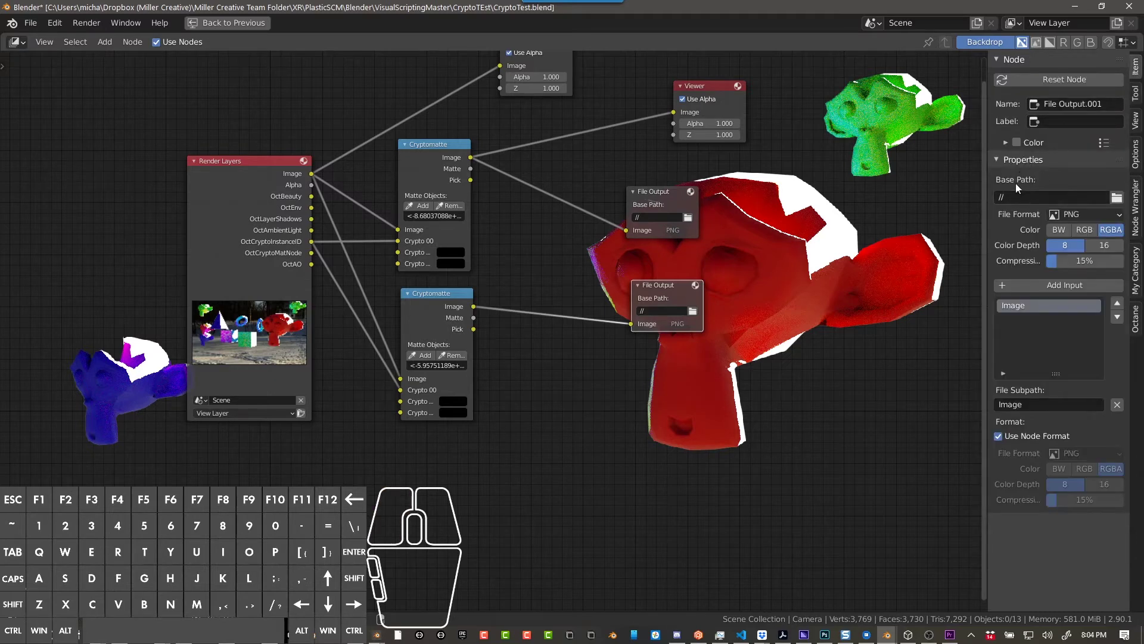
{"action": "left_click", "coordinate": [1038, 196]}
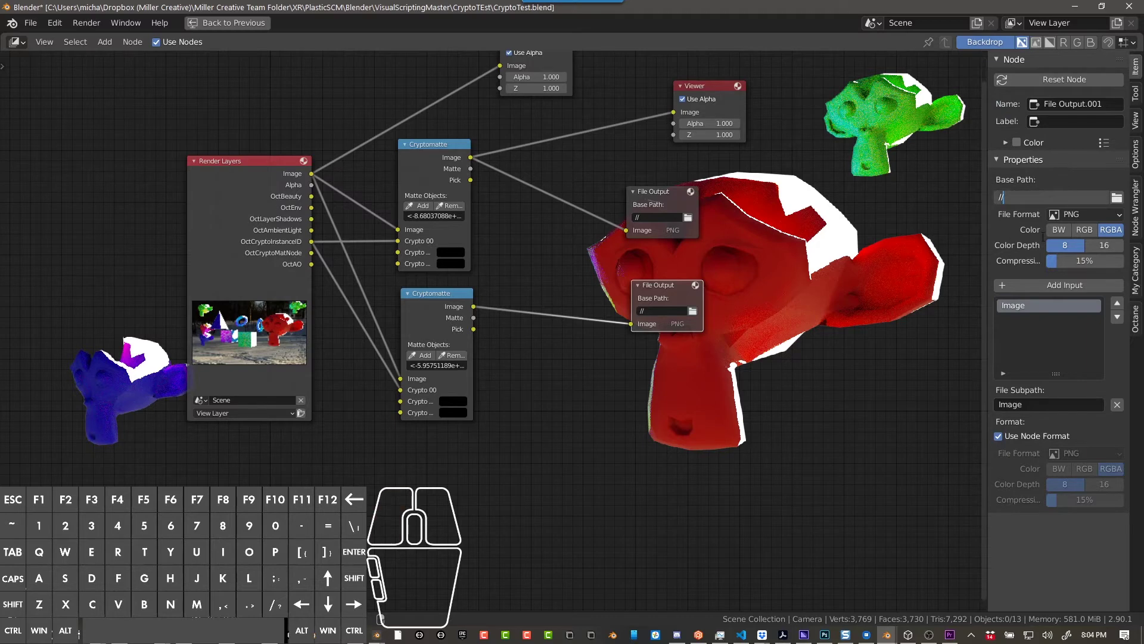
- Replace the duplicate File Output with three extra inputs on the original, connecting the lower Cryptomatte's Image output to the second input
{"action": "left_click", "coordinate": [663, 298]}
{"action": "key", "text": "x"}
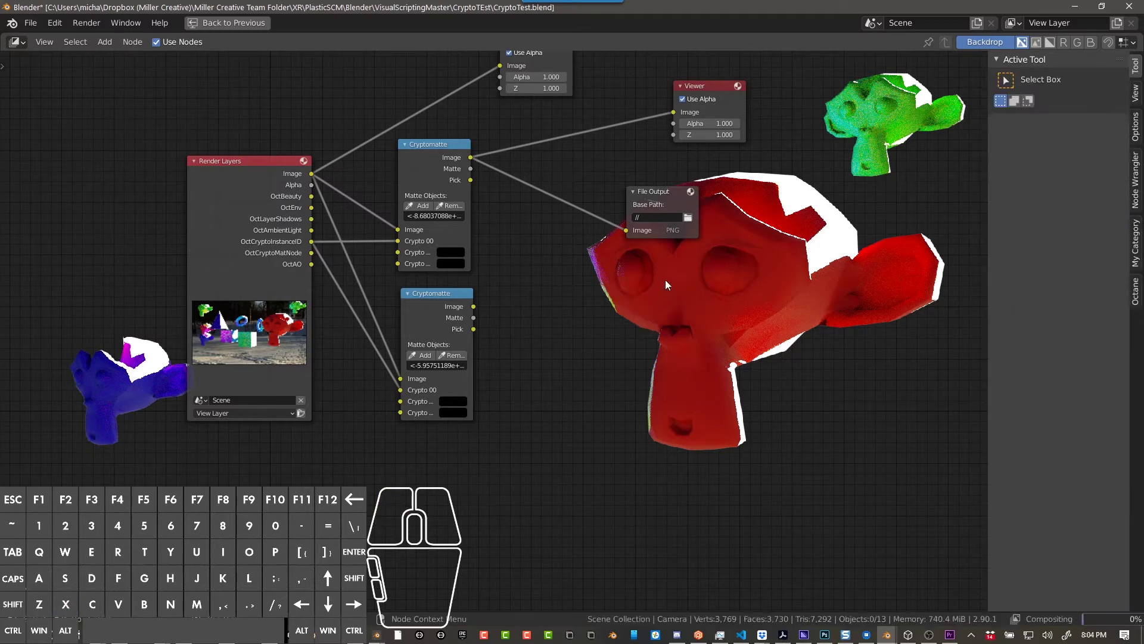
{"action": "left_click", "coordinate": [669, 201]}
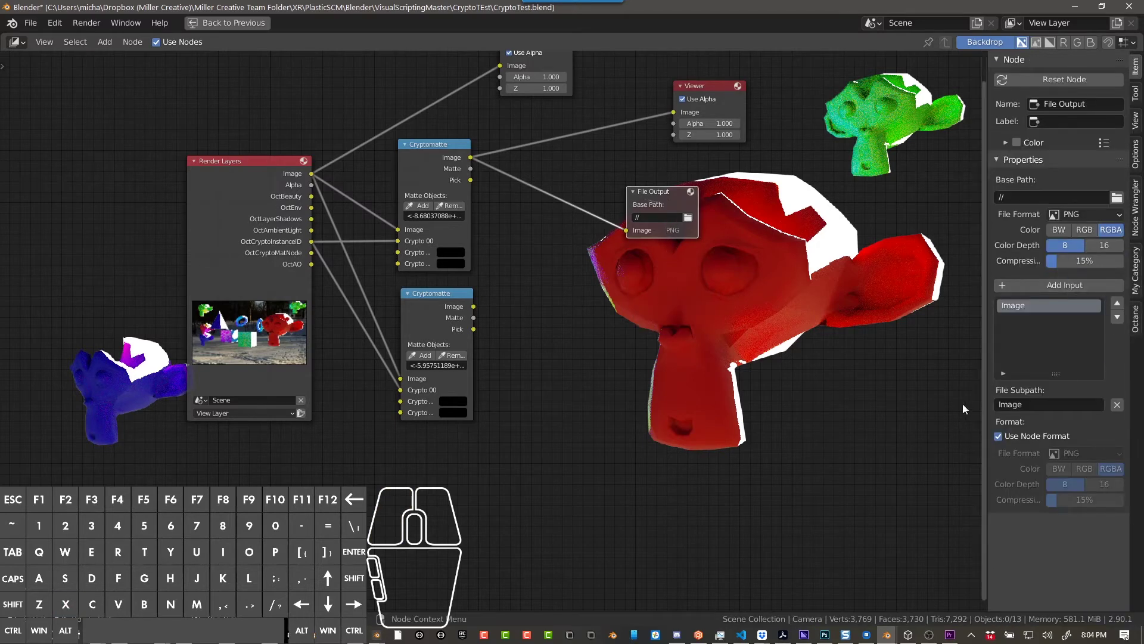
{"action": "left_click", "coordinate": [1020, 285]}
{"action": "left_click", "coordinate": [1021, 285]}
{"action": "left_click", "coordinate": [1021, 285]}
{"action": "left_click_drag", "start_coordinate": [473, 306], "coordinate": [626, 242]}
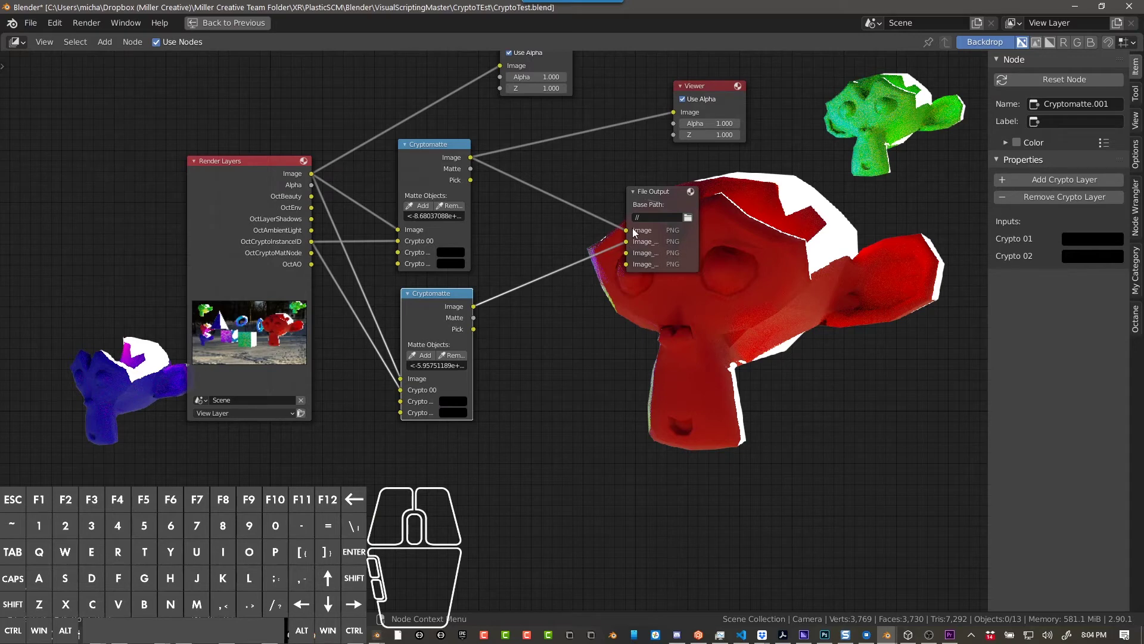
- Delete the remaining File Output node and connect the upper Cryptomatte's Image output to the Composite node
{"action": "left_click", "coordinate": [661, 263]}
{"action": "key", "text": "x"}
{"action": "scroll", "coordinate": [687, 221], "scroll_direction": "down", "scroll_amount": 1}
{"action": "middle_click_drag", "start_coordinate": [687, 221], "coordinate": [682, 260]}
{"action": "left_click_drag", "start_coordinate": [556, 100], "coordinate": [631, 105]}
{"action": "left_click_drag", "start_coordinate": [496, 205], "coordinate": [596, 133]}
- Switch to the Blender Render window, open Save As for the composited result, and cancel back to the compositor
{"action": "key", "text": "alt+Tab"}
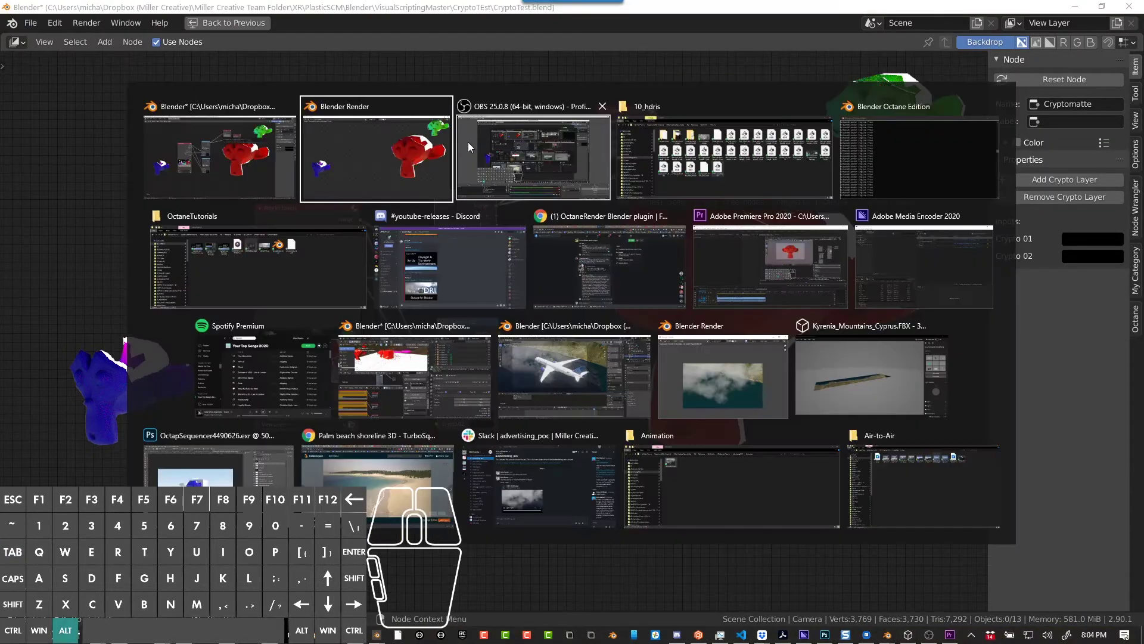
{"action": "left_click", "coordinate": [444, 152]}
{"action": "left_click", "coordinate": [133, 28]}
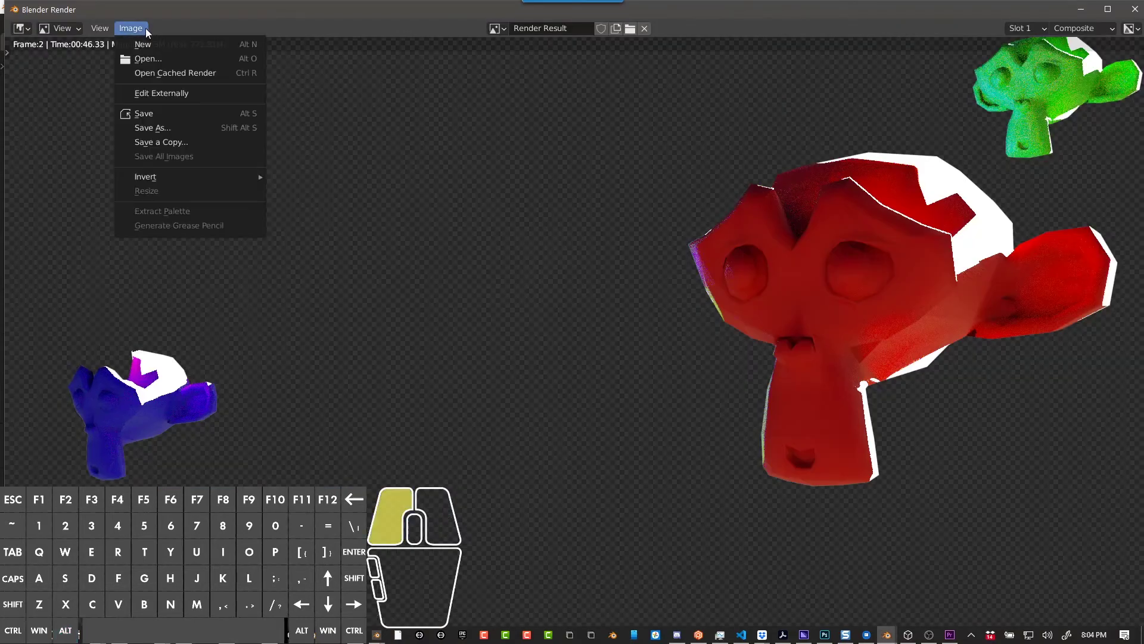
{"action": "left_click", "coordinate": [170, 130]}
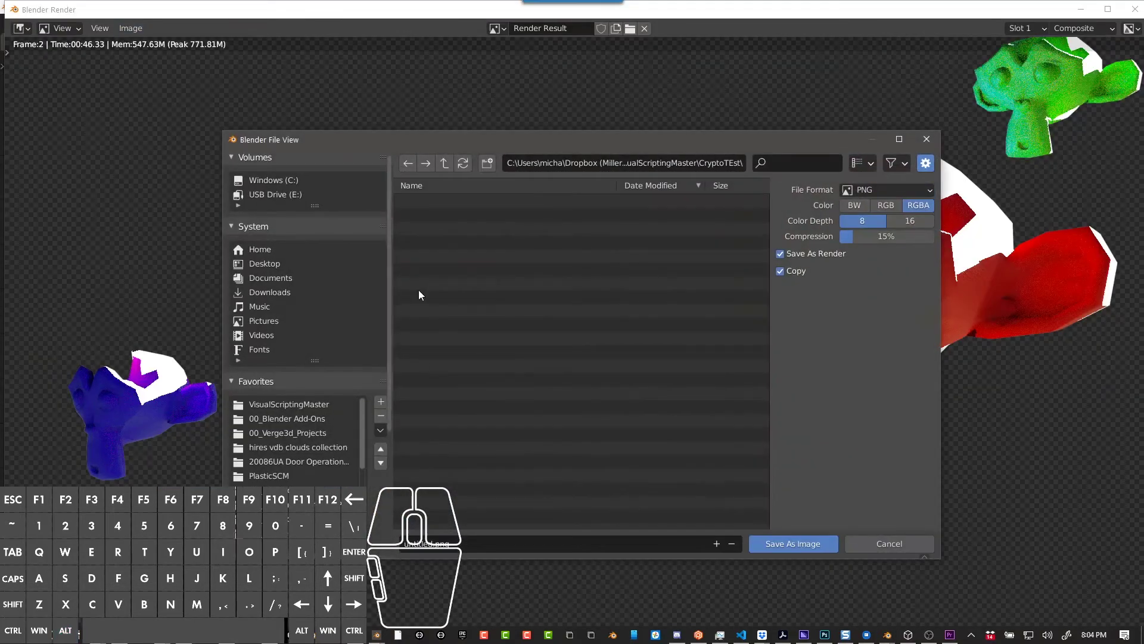
{"action": "left_click", "coordinate": [861, 543]}
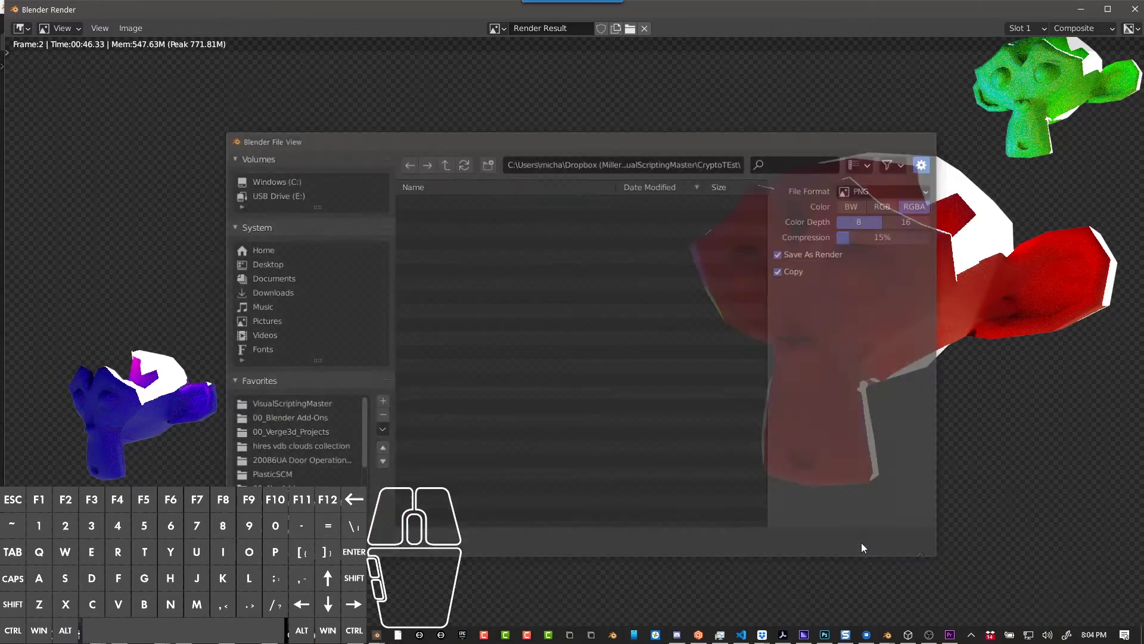
{"action": "key", "text": "alt+Tab"}
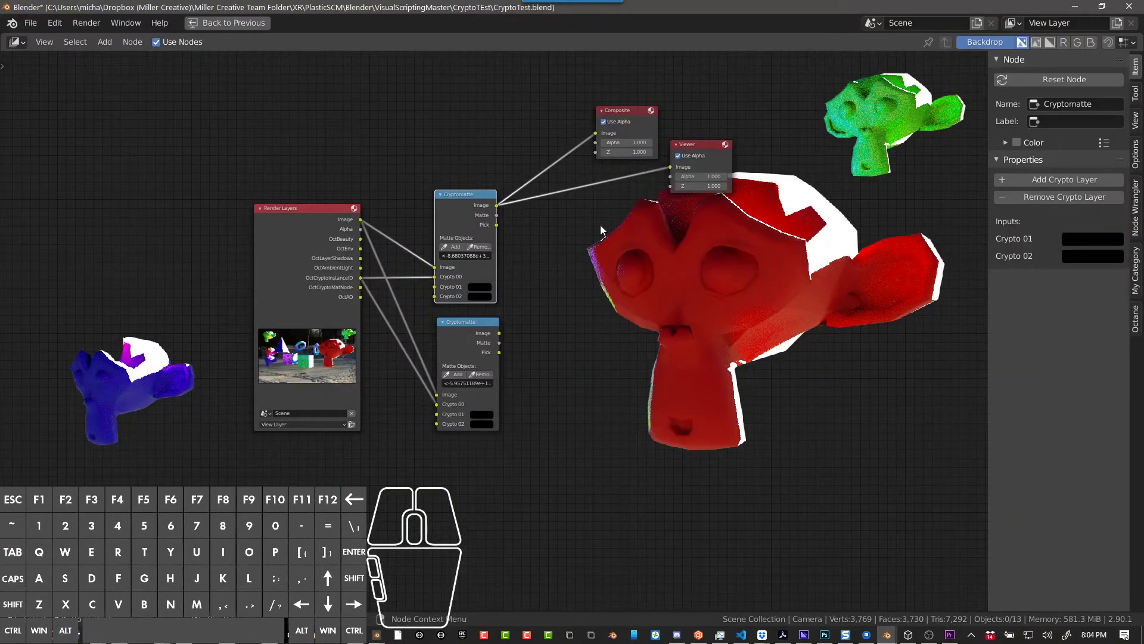
- Delete the lower Cryptomatte node and place a duplicate of the upper one in its spot
{"action": "scroll", "coordinate": [685, 366], "scroll_direction": "up", "scroll_amount": 4}
{"action": "middle_click_drag", "start_coordinate": [687, 364], "coordinate": [749, 352]}
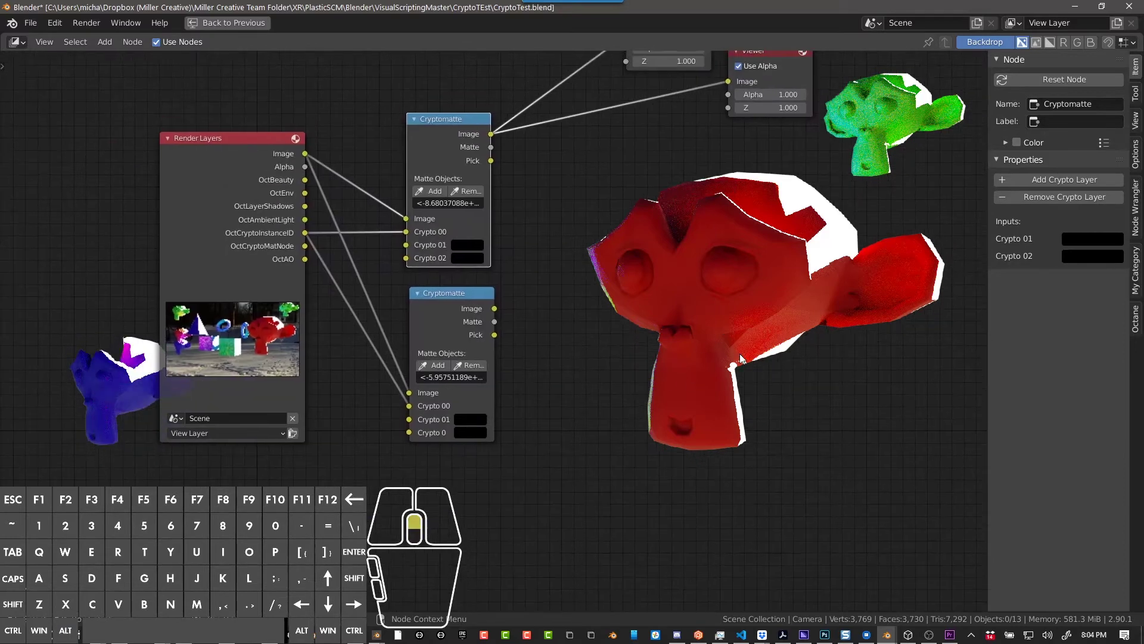
{"action": "scroll", "coordinate": [749, 352], "scroll_direction": "down", "scroll_amount": 1}
{"action": "left_click", "coordinate": [476, 319]}
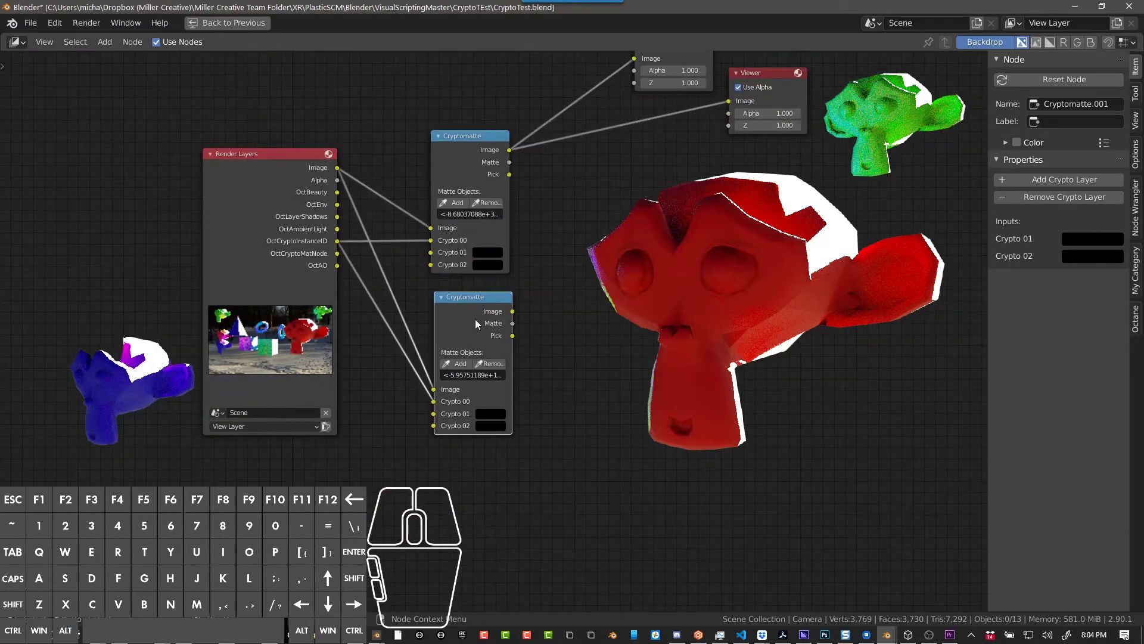
{"action": "key", "text": "x"}
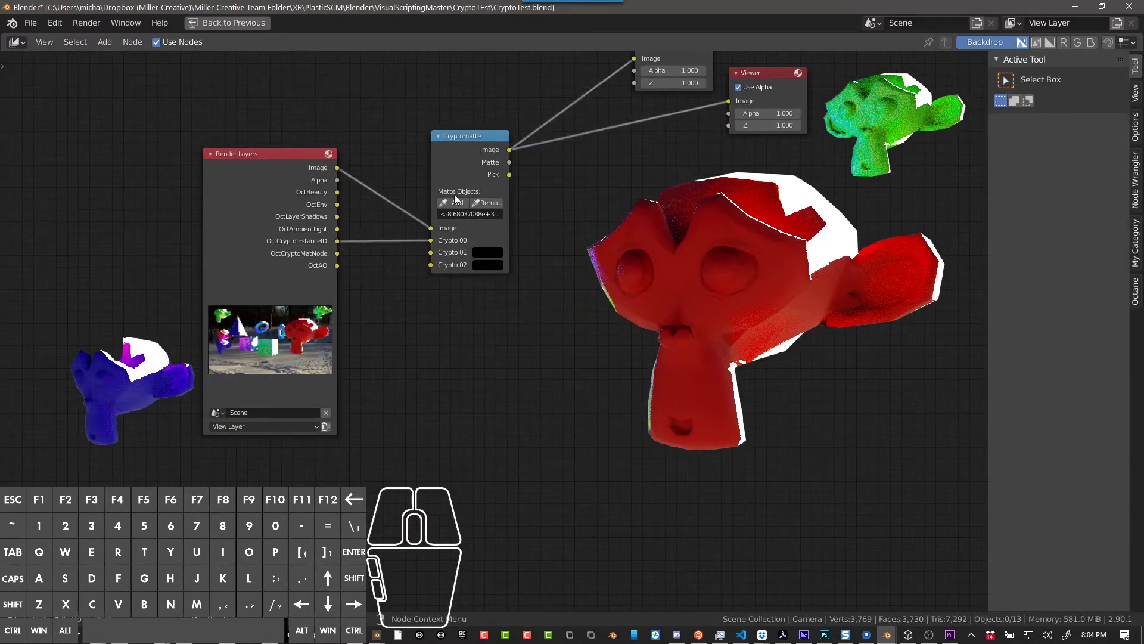
{"action": "left_click", "coordinate": [460, 170]}
{"action": "key", "text": "shift+d"}
{"action": "left_click", "coordinate": [468, 329]}
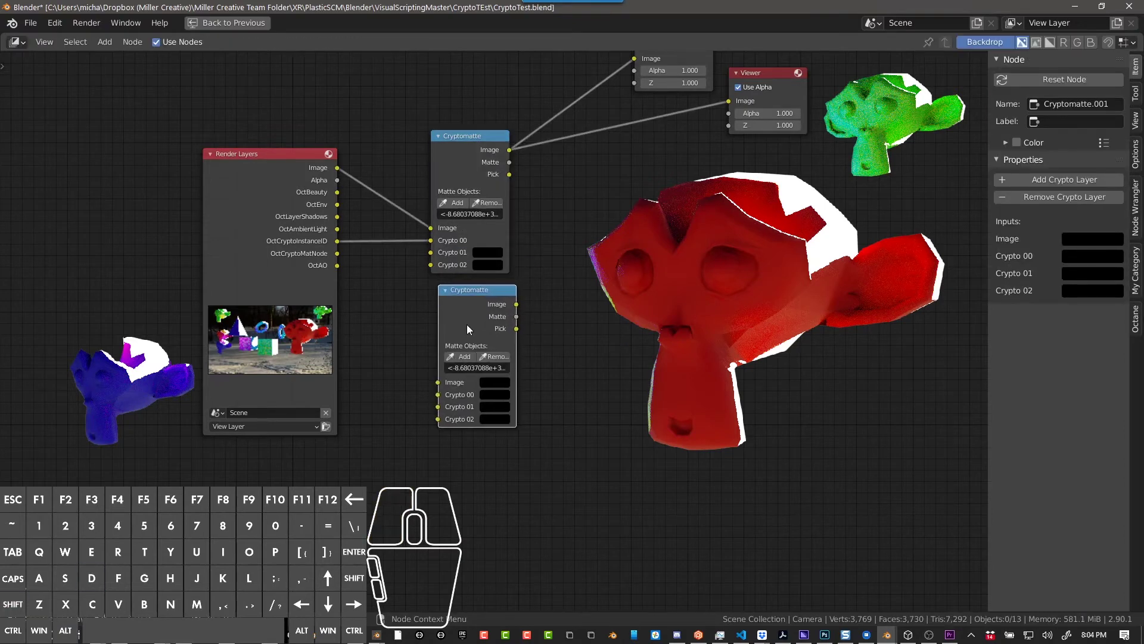
- Connect Render Layers' Image and OctCryptoMatNode outputs to the duplicate Cryptomatte's Image and Crypto 00 inputs, spacing the Cryptomatte nodes apart
{"action": "left_click_drag", "start_coordinate": [337, 169], "coordinate": [438, 382]}
{"action": "scroll", "coordinate": [519, 286], "scroll_direction": "up", "scroll_amount": 1}
{"action": "middle_click_drag", "start_coordinate": [522, 284], "coordinate": [536, 238]}
{"action": "left_click_drag", "start_coordinate": [459, 106], "coordinate": [474, 1]}
{"action": "scroll", "coordinate": [495, 422], "scroll_direction": "up", "scroll_amount": 4}
{"action": "middle_click_drag", "start_coordinate": [483, 292], "coordinate": [489, 407]}
{"action": "left_click_drag", "start_coordinate": [485, 313], "coordinate": [518, 217]}
{"action": "left_click_drag", "start_coordinate": [513, 265], "coordinate": [514, 265]}
{"action": "scroll", "coordinate": [514, 262], "scroll_direction": "down", "scroll_amount": 2}
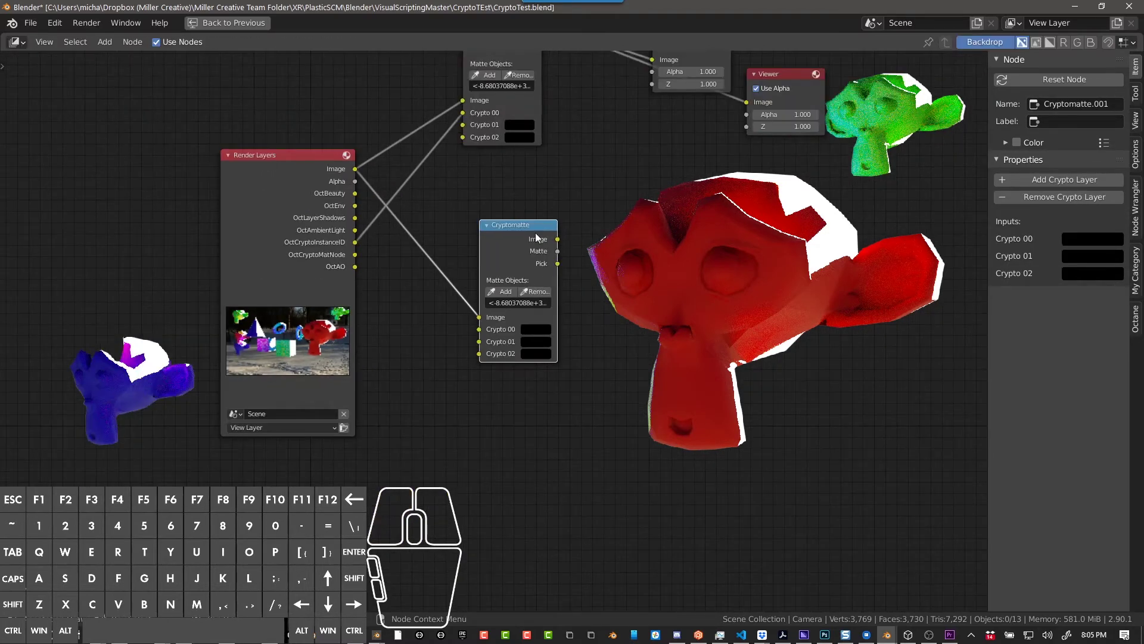
{"action": "left_click_drag", "start_coordinate": [356, 254], "coordinate": [480, 332]}
- Clear the duplicate Cryptomatte's matte objects and show its Pick output in the Viewer
{"action": "left_click", "coordinate": [540, 302]}
{"action": "key", "text": "BackSpace"}
{"action": "left_click", "coordinate": [633, 336]}
{"action": "left_click", "coordinate": [528, 258], "text": "ctrl+shift"}
{"action": "left_click", "coordinate": [528, 259], "text": "ctrl+shift"}
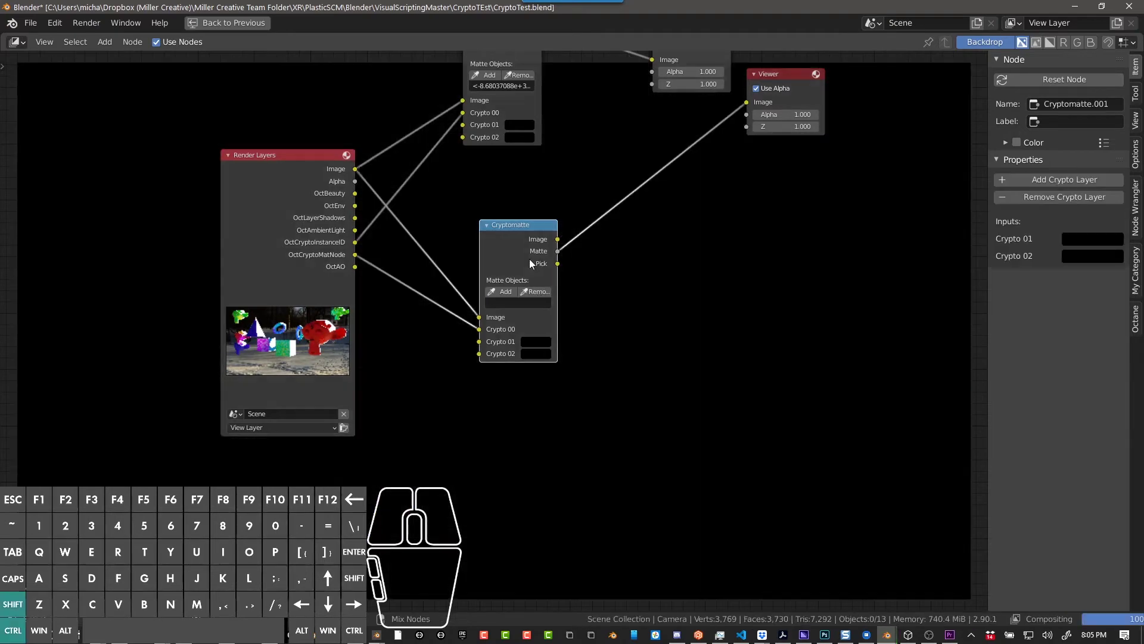
{"action": "left_click", "coordinate": [528, 259], "text": "ctrl+shift"}
{"action": "scroll", "coordinate": [567, 266], "scroll_direction": "down", "scroll_amount": 1}
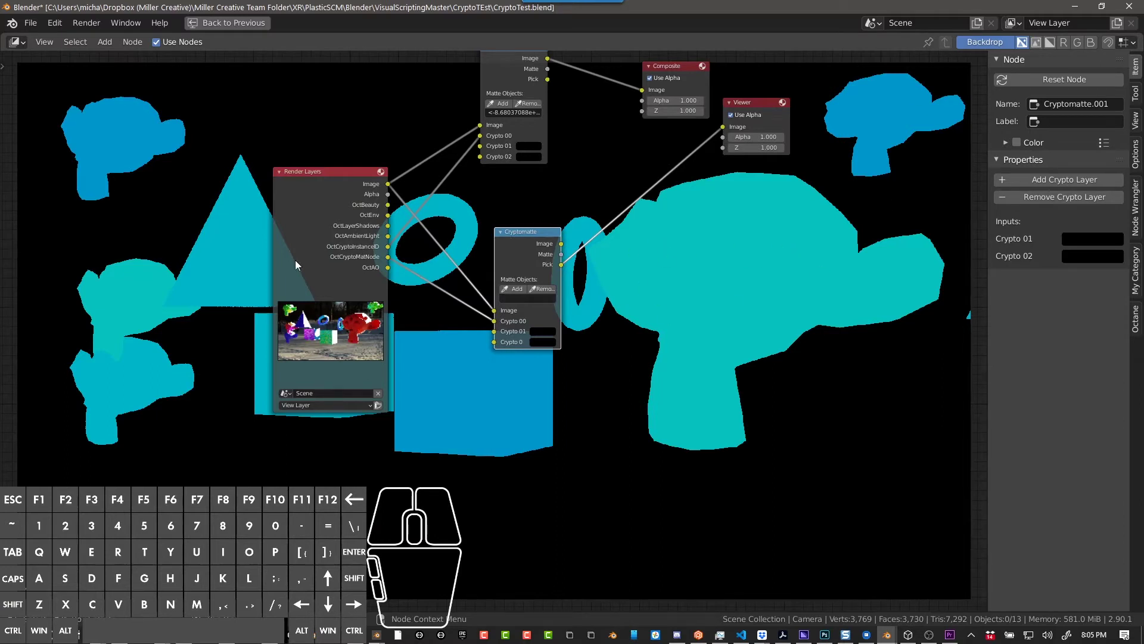
- Add the large red monkey's material to the lower Cryptomatte's matte objects, and preview the Image output
{"action": "left_click", "coordinate": [543, 288]}
{"action": "left_click", "coordinate": [731, 226]}
{"action": "left_click", "coordinate": [528, 245], "text": "ctrl+shift"}
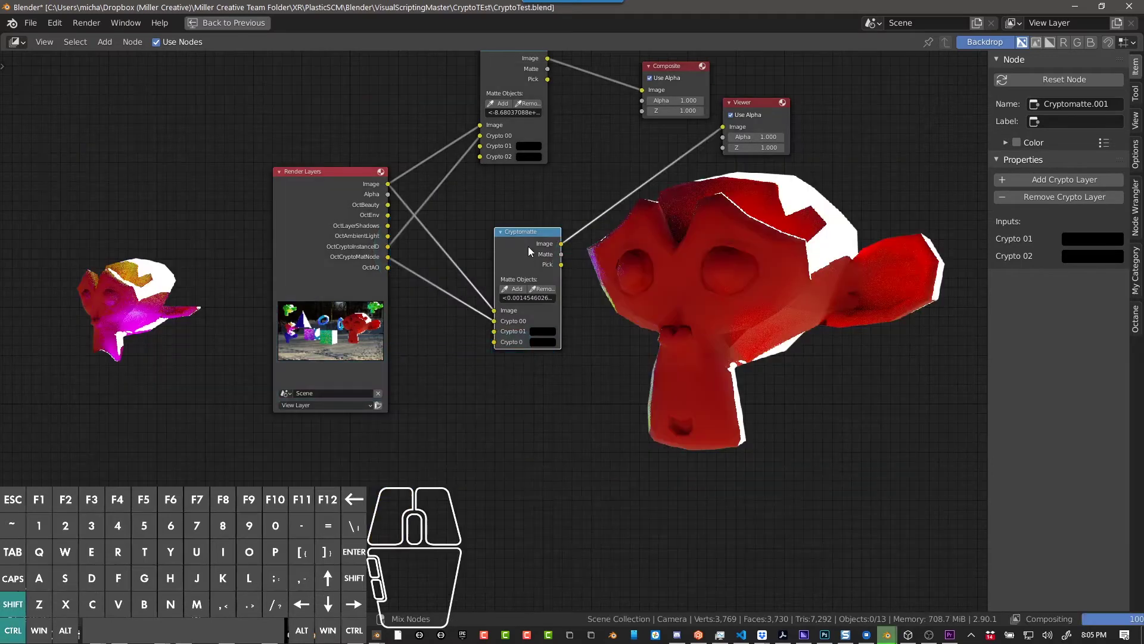
{"action": "left_click", "coordinate": [529, 248], "text": "ctrl+shift"}
{"action": "left_click", "coordinate": [529, 248], "text": "ctrl+shift"}
{"action": "left_click", "coordinate": [529, 248], "text": "ctrl+shift"}
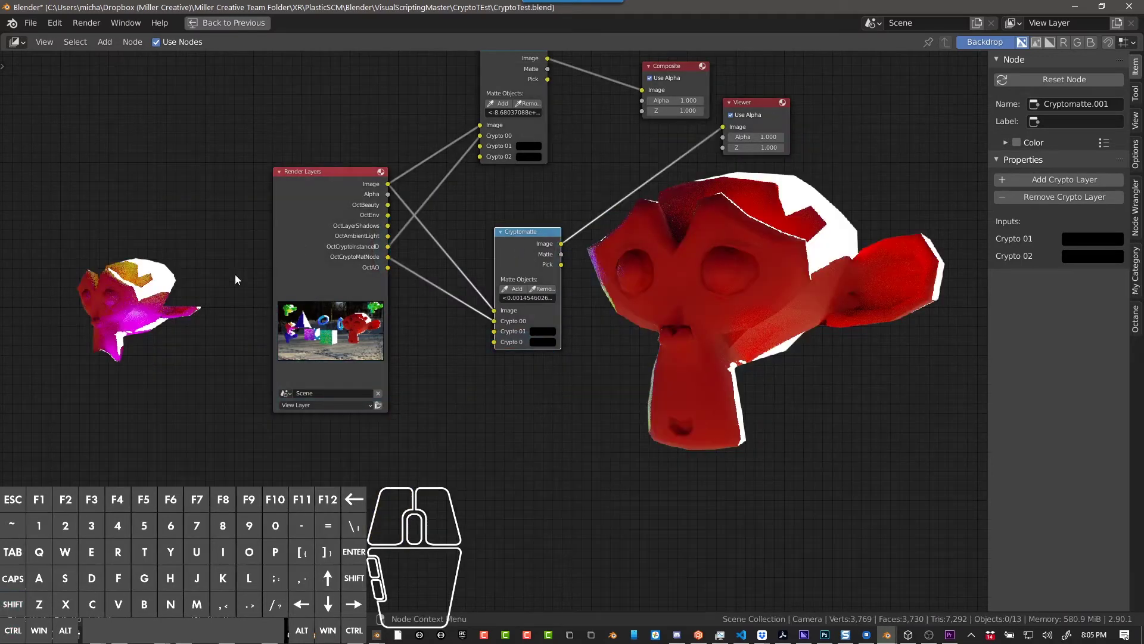
- Compare the lower Cryptomatte's outputs with the full Render Layers image in the Viewer
{"action": "left_click", "coordinate": [514, 256], "text": "ctrl+shift"}
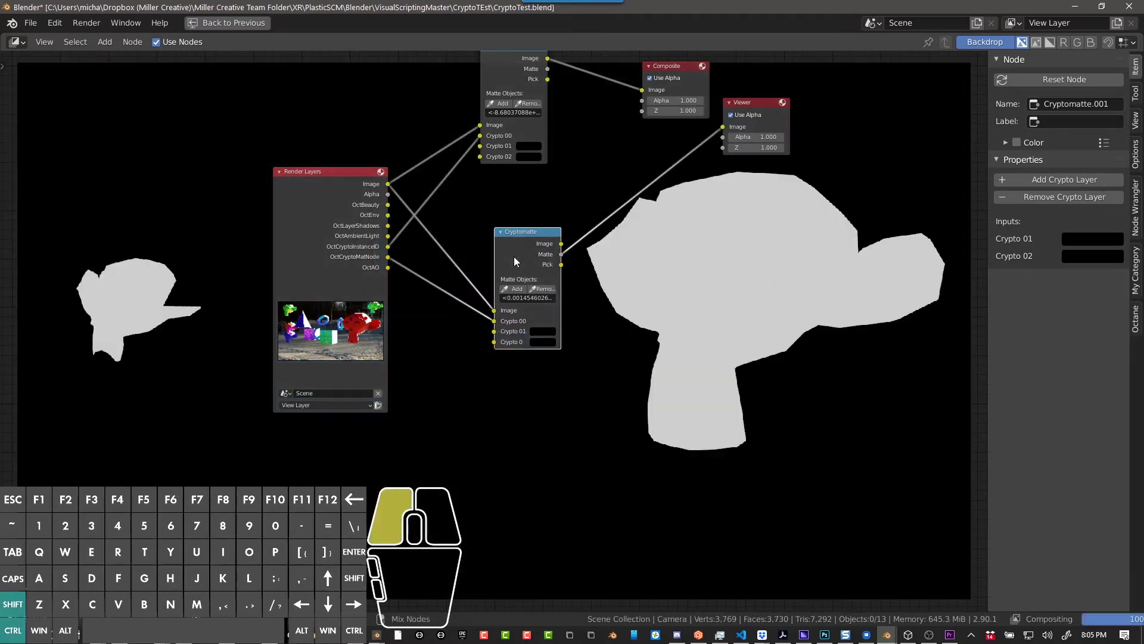
{"action": "left_click", "coordinate": [514, 256], "text": "ctrl+shift"}
{"action": "left_click", "coordinate": [514, 257], "text": "ctrl+shift"}
{"action": "left_click", "coordinate": [360, 191], "text": "ctrl+shift"}
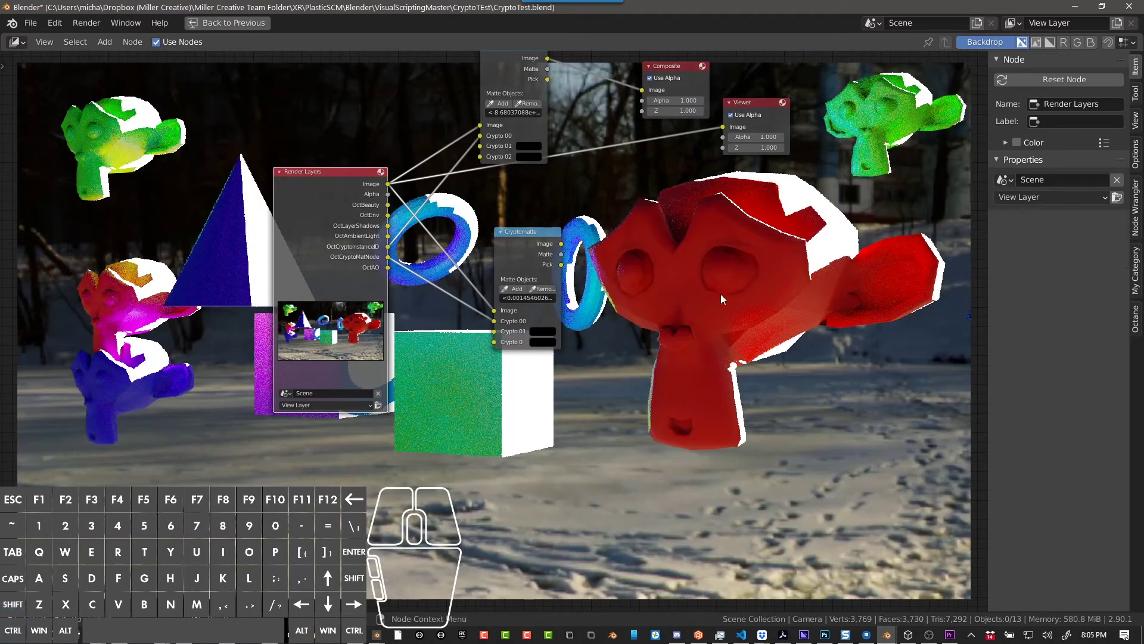
{"action": "left_click", "coordinate": [527, 261], "text": "ctrl+shift"}
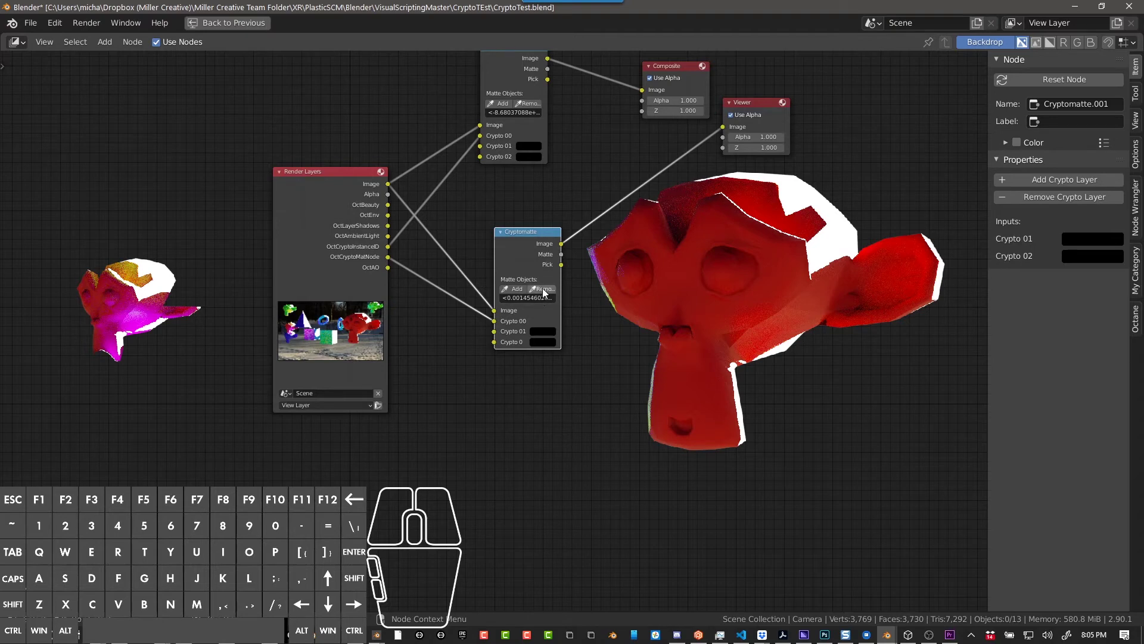
- Replace the red monkey's material in the lower Cryptomatte with the green cube's material using the Pick view, and preview the Image output
{"action": "left_click", "coordinate": [535, 260], "text": "ctrl+shift"}
{"action": "left_click", "coordinate": [545, 289]}
{"action": "left_click", "coordinate": [751, 231]}
{"action": "left_click", "coordinate": [517, 288]}
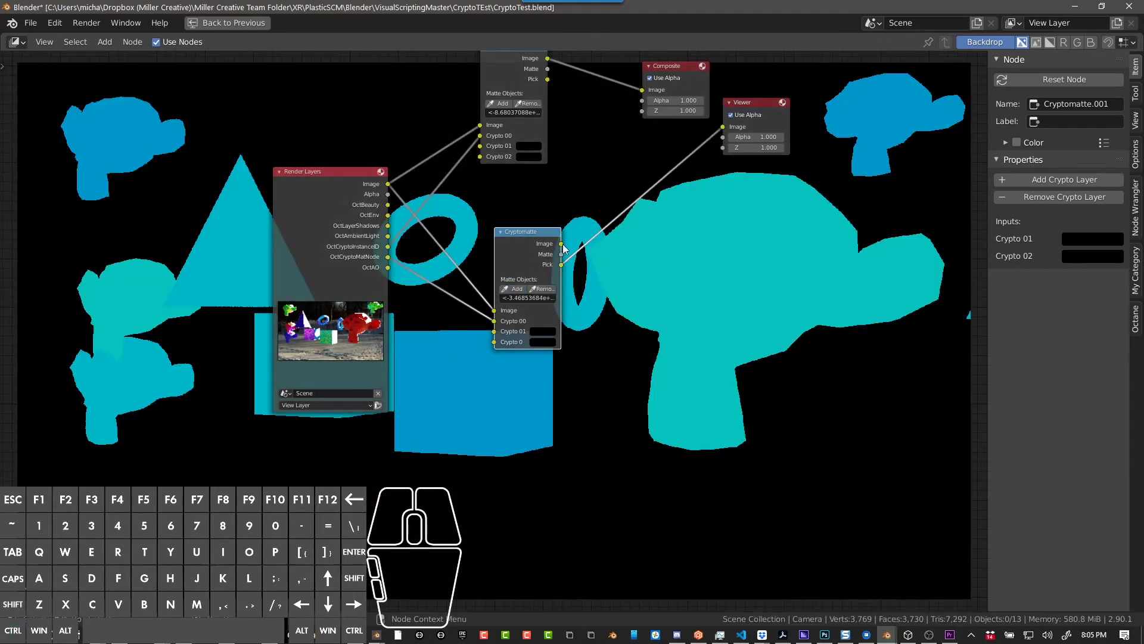
{"action": "left_click", "coordinate": [540, 248], "text": "ctrl+shift"}
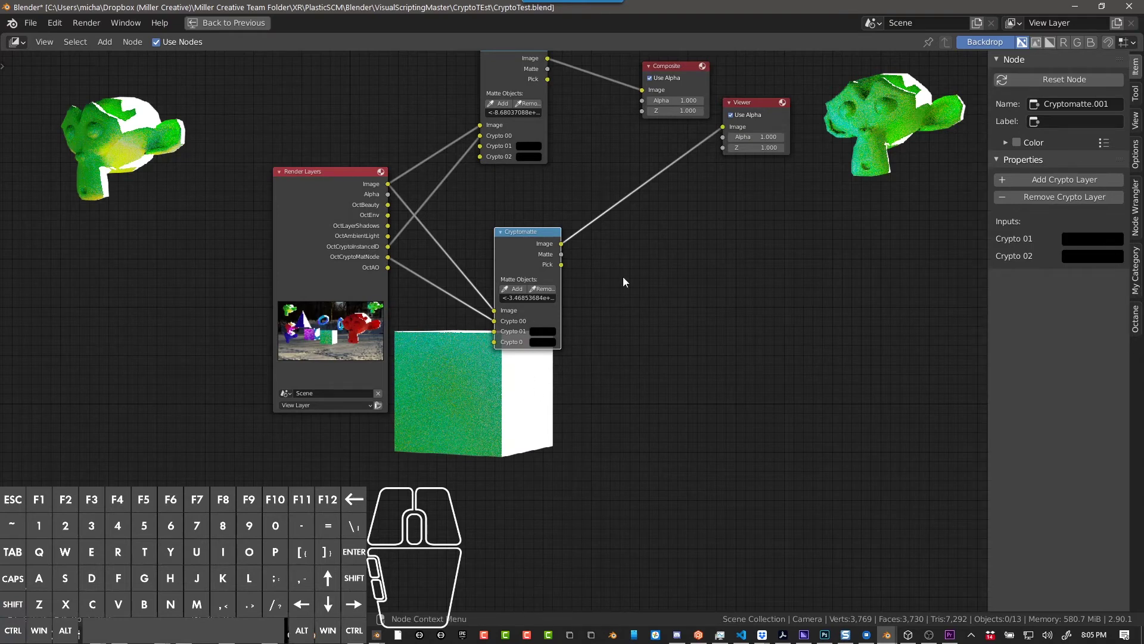
- Replace the lower Cryptomatte's matte objects with the material shared by the pyramid and rings, and preview the Image output
{"action": "left_click", "coordinate": [540, 296]}
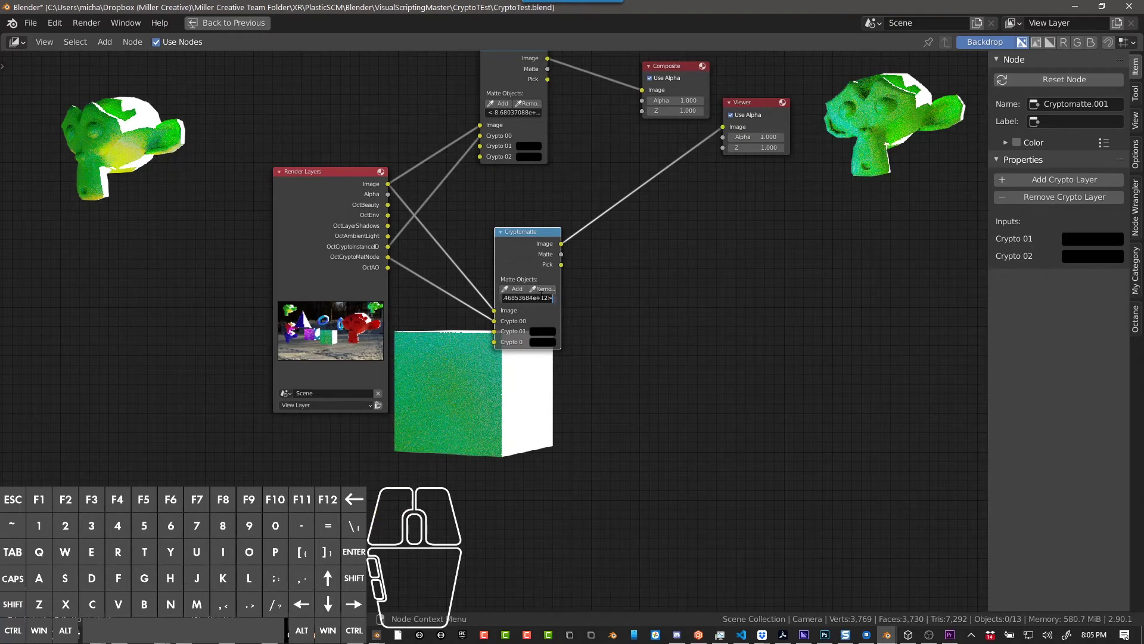
{"action": "left_click", "coordinate": [527, 254], "text": "ctrl+shift"}
{"action": "left_click", "coordinate": [512, 290]}
{"action": "left_click", "coordinate": [513, 254]}
{"action": "left_click", "coordinate": [526, 260], "text": "ctrl+shift"}
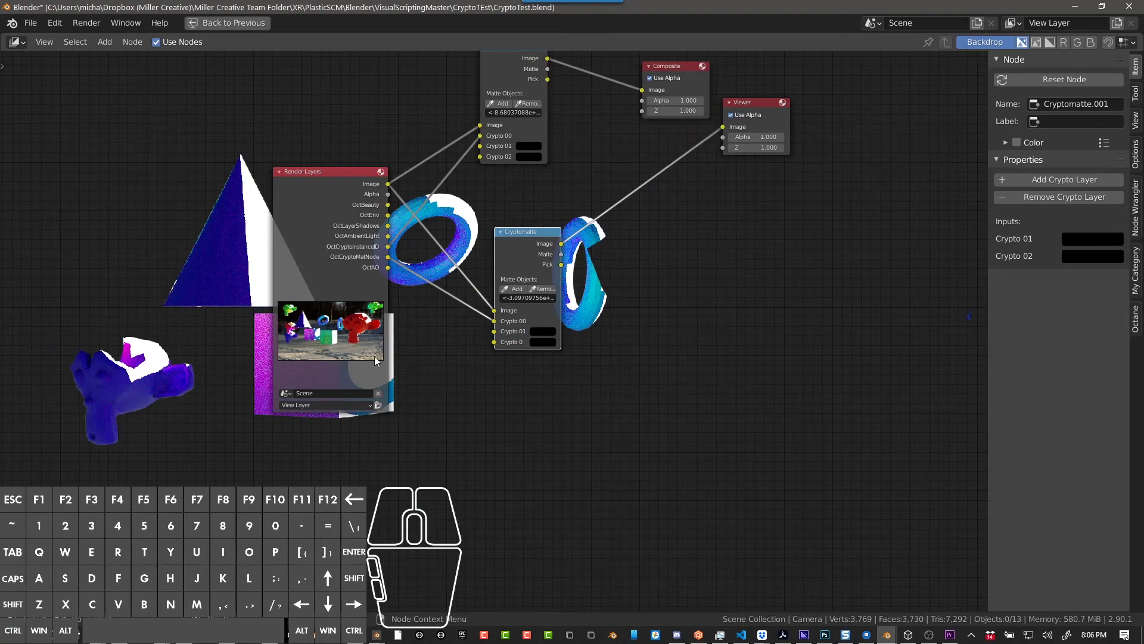
{"action": "middle_click_drag", "start_coordinate": [506, 356], "coordinate": [435, 415]}
{"action": "scroll", "coordinate": [439, 405], "scroll_direction": "down", "scroll_amount": 2}
{"action": "scroll", "coordinate": [408, 352], "scroll_direction": "up", "scroll_amount": 5}
{"action": "middle_click_drag", "start_coordinate": [419, 376], "coordinate": [405, 305]}
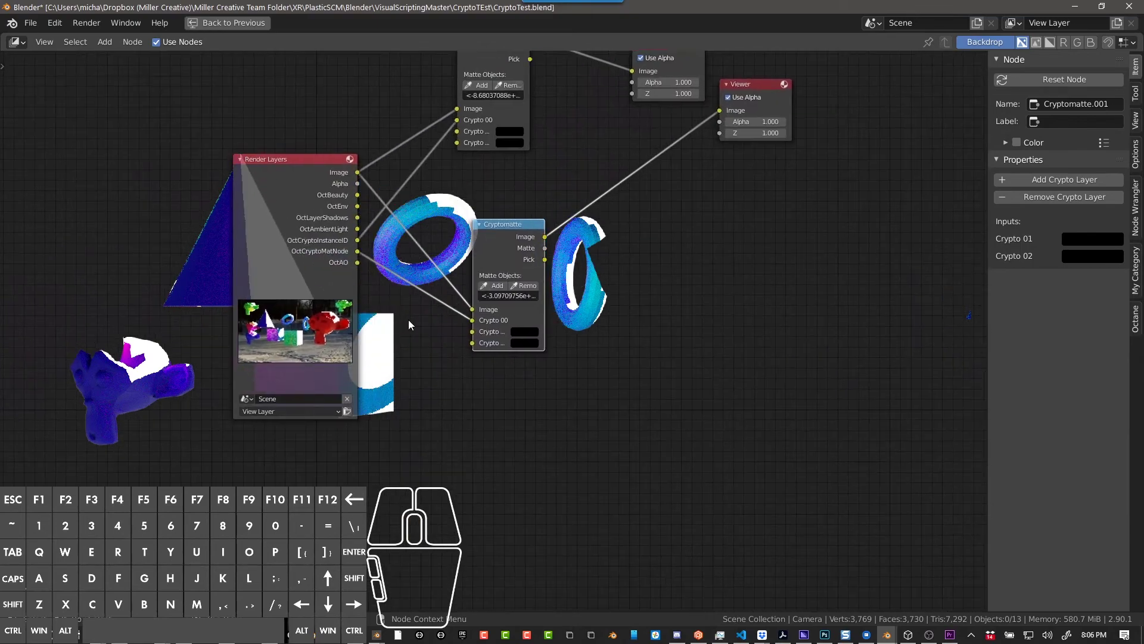
- Move the material Cryptomatte node farther below the instance Cryptomatte, and preview the instance Cryptomatte's Image output
{"action": "scroll", "coordinate": [539, 284], "scroll_direction": "down", "scroll_amount": 3}
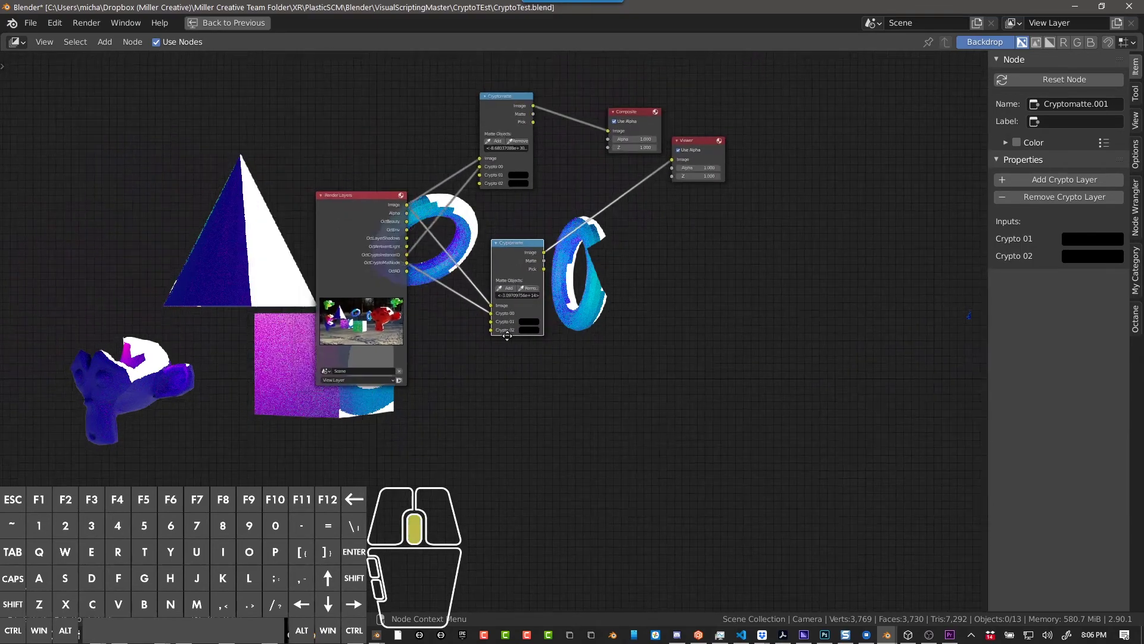
{"action": "left_click_drag", "start_coordinate": [477, 268], "coordinate": [469, 242]}
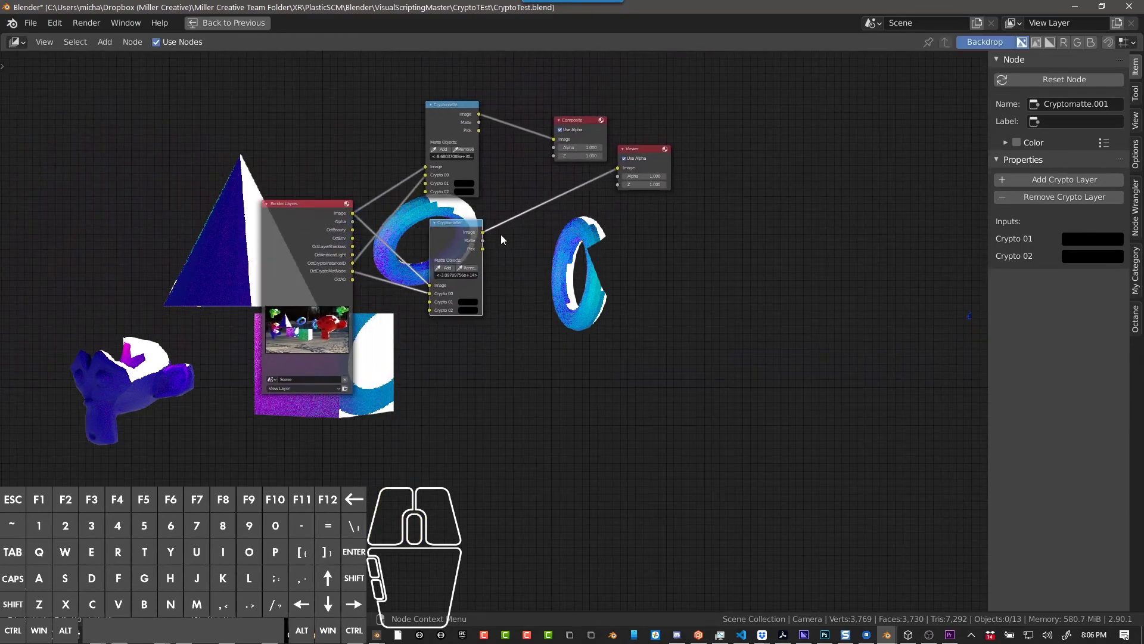
{"action": "scroll", "coordinate": [502, 235], "scroll_direction": "up", "scroll_amount": 2}
{"action": "scroll", "coordinate": [547, 232], "scroll_direction": "up", "scroll_amount": 1}
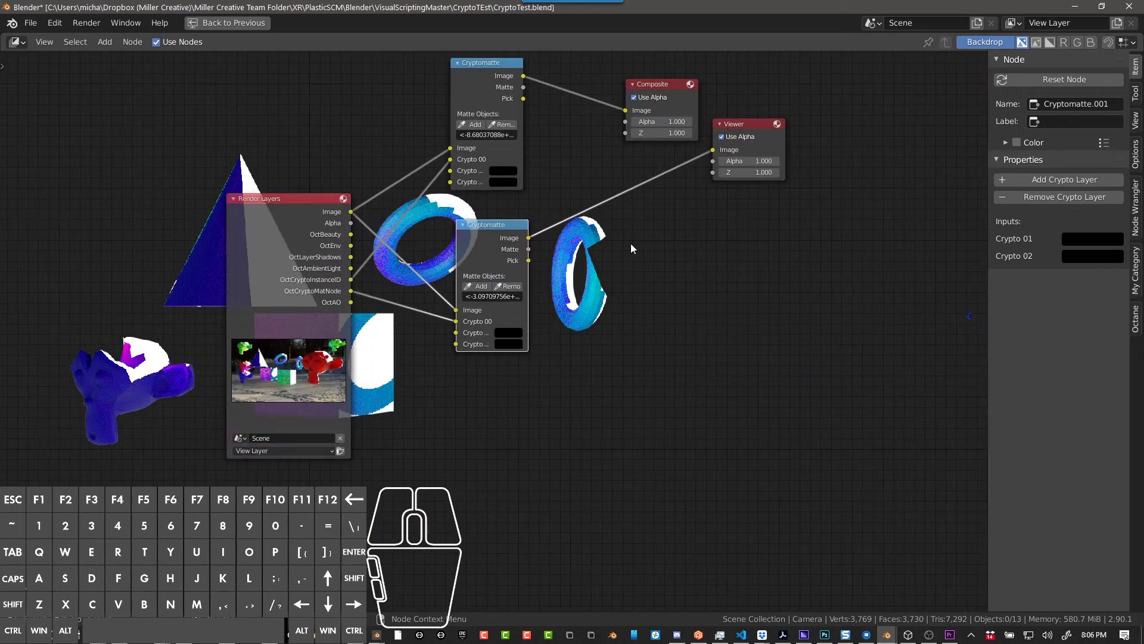
{"action": "scroll", "coordinate": [631, 242], "scroll_direction": "down", "scroll_amount": 2}
{"action": "scroll", "coordinate": [579, 192], "scroll_direction": "down", "scroll_amount": 1}
{"action": "middle_click_drag", "start_coordinate": [581, 201], "coordinate": [592, 261]}
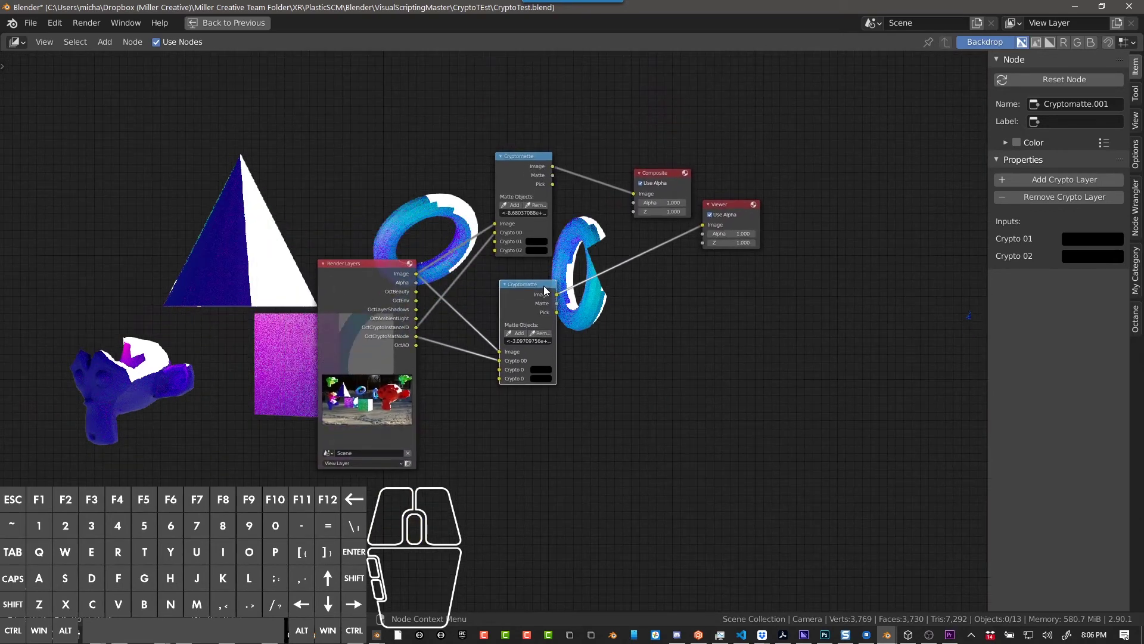
{"action": "left_click_drag", "start_coordinate": [543, 291], "coordinate": [547, 329]}
{"action": "left_click", "coordinate": [526, 185], "text": "ctrl+shift"}
- Spread the Render Layers, Composite and Viewer nodes apart from the Cryptomatte nodes to make room between them
{"action": "scroll", "coordinate": [536, 203], "scroll_direction": "down", "scroll_amount": 1}
{"action": "middle_click_drag", "start_coordinate": [542, 219], "coordinate": [541, 288]}
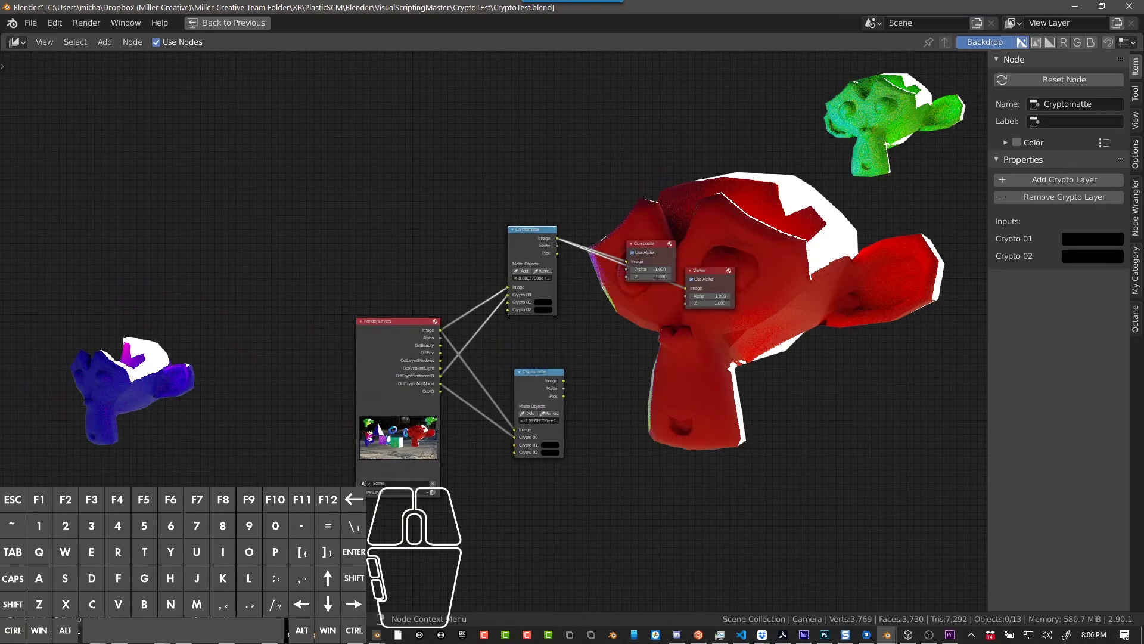
{"action": "left_click_drag", "start_coordinate": [397, 352], "coordinate": [317, 271]}
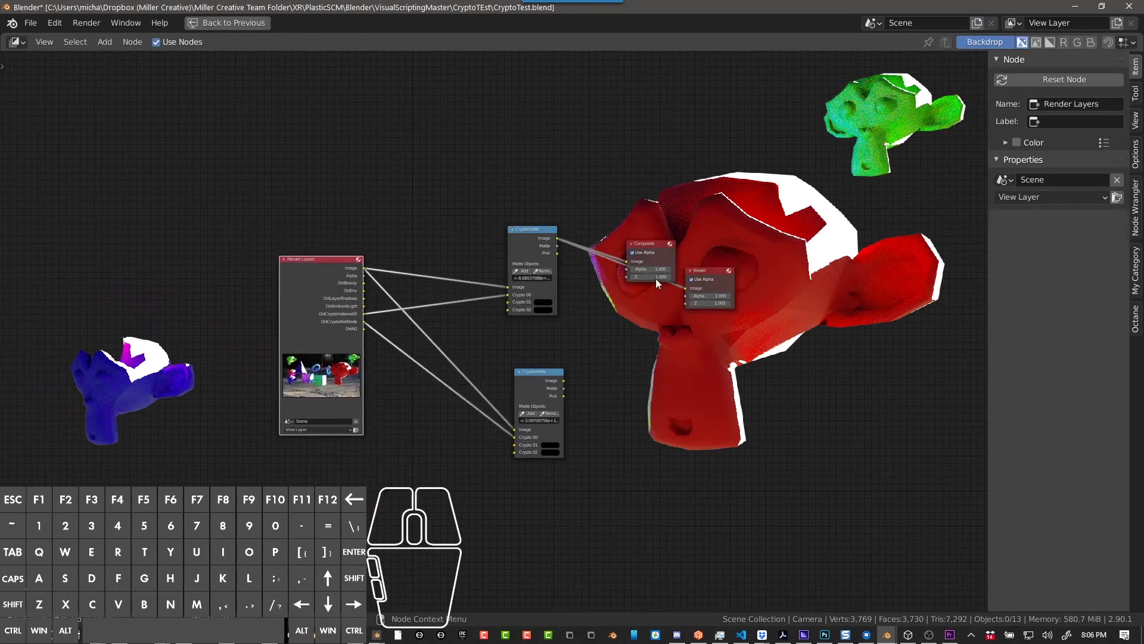
{"action": "left_click_drag", "start_coordinate": [655, 255], "coordinate": [670, 173]}
{"action": "left_click_drag", "start_coordinate": [699, 272], "coordinate": [789, 276]}
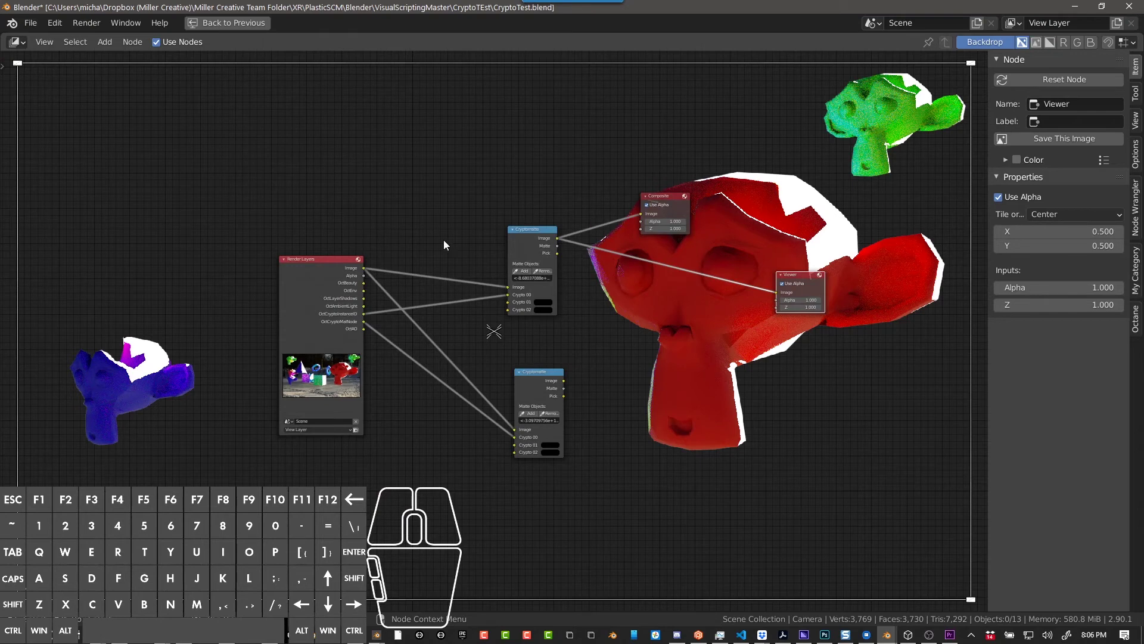
{"action": "left_click_drag", "start_coordinate": [288, 314], "coordinate": [251, 304]}
{"action": "left_click_drag", "start_coordinate": [534, 269], "coordinate": [526, 247]}
{"action": "left_click_drag", "start_coordinate": [671, 202], "coordinate": [833, 158]}
- Add a Bright/Contrast node above the upper Cryptomatte
{"action": "scroll", "coordinate": [584, 255], "scroll_direction": "up", "scroll_amount": 1}
{"action": "left_click", "coordinate": [409, 194]}
{"action": "key", "text": "shift+a"}
{"action": "left_click", "coordinate": [409, 193]}
{"action": "type", "text": "brig"}
{"action": "key", "text": "Return"}
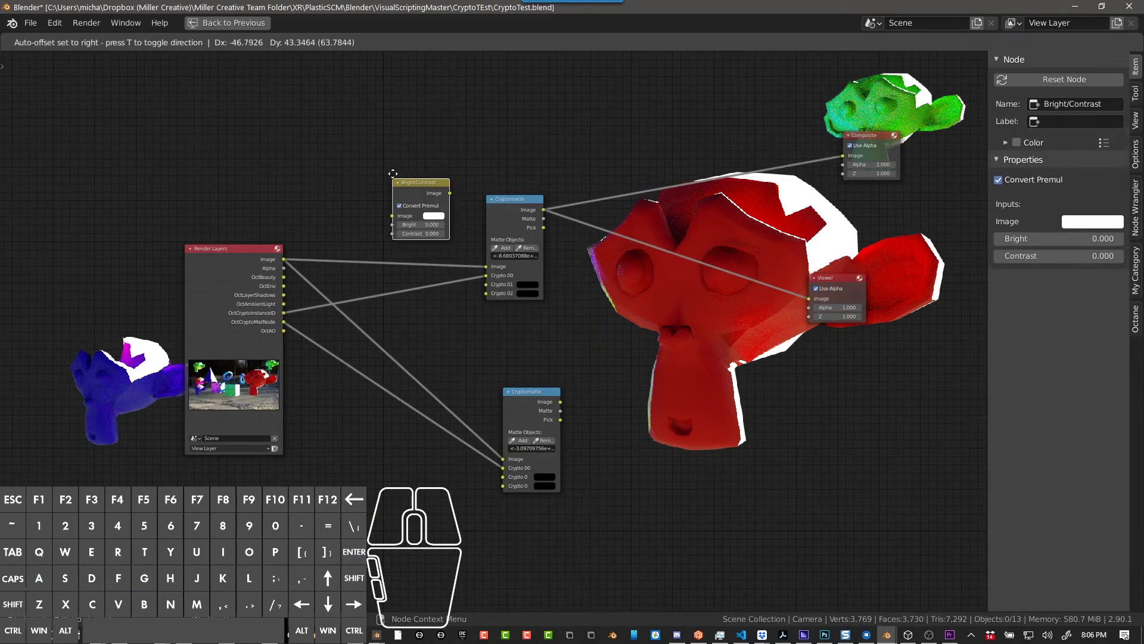
{"action": "left_click", "coordinate": [596, 118]}
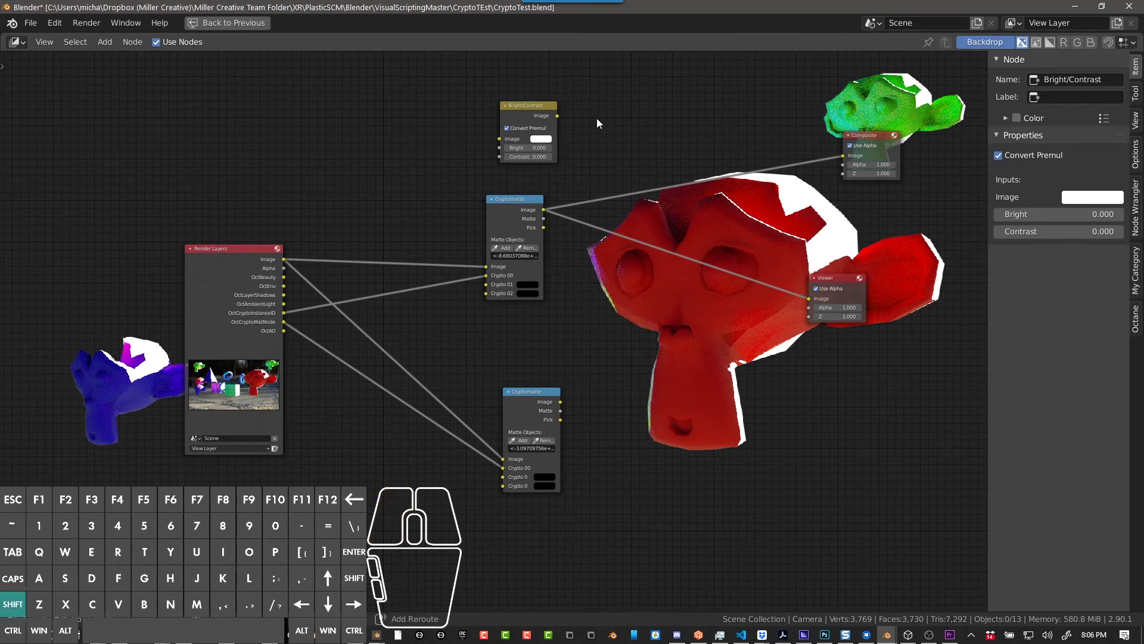
- Add a Mix node between the Bright/Contrast and Composite nodes without attaching it to a link
{"action": "key", "text": "shift+a"}
{"action": "left_click", "coordinate": [596, 118]}
{"action": "type", "text": "mix"}
{"action": "left_click", "coordinate": [619, 143]}
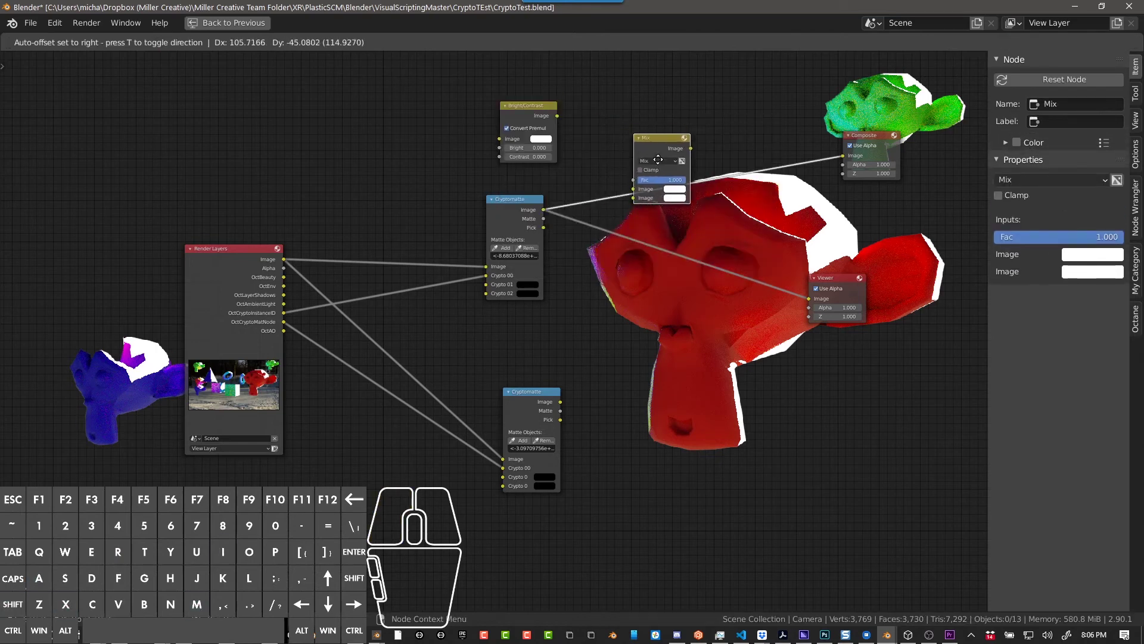
{"action": "left_click", "coordinate": [643, 127]}
- Connect the upper Cryptomatte's Matte to the Mix factor and the Render Layers Image to the Mix node's first Image input
{"action": "scroll", "coordinate": [588, 193], "scroll_direction": "up", "scroll_amount": 3}
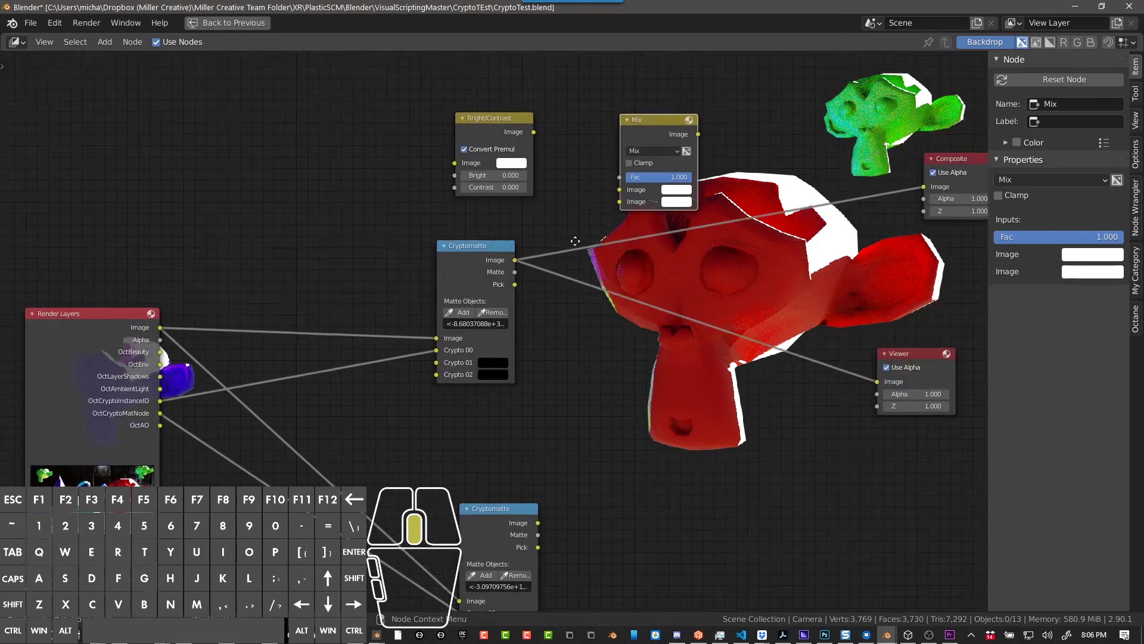
{"action": "left_click_drag", "start_coordinate": [487, 292], "coordinate": [630, 164]}
{"action": "scroll", "coordinate": [602, 253], "scroll_direction": "down", "scroll_amount": 2}
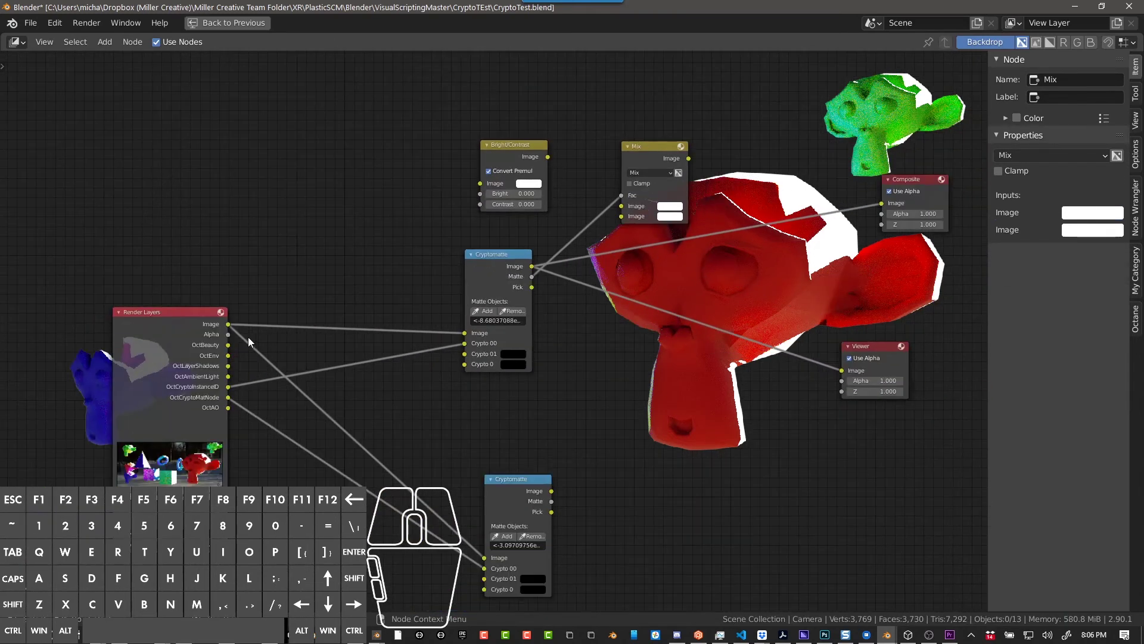
{"action": "left_click_drag", "start_coordinate": [228, 324], "coordinate": [622, 209]}
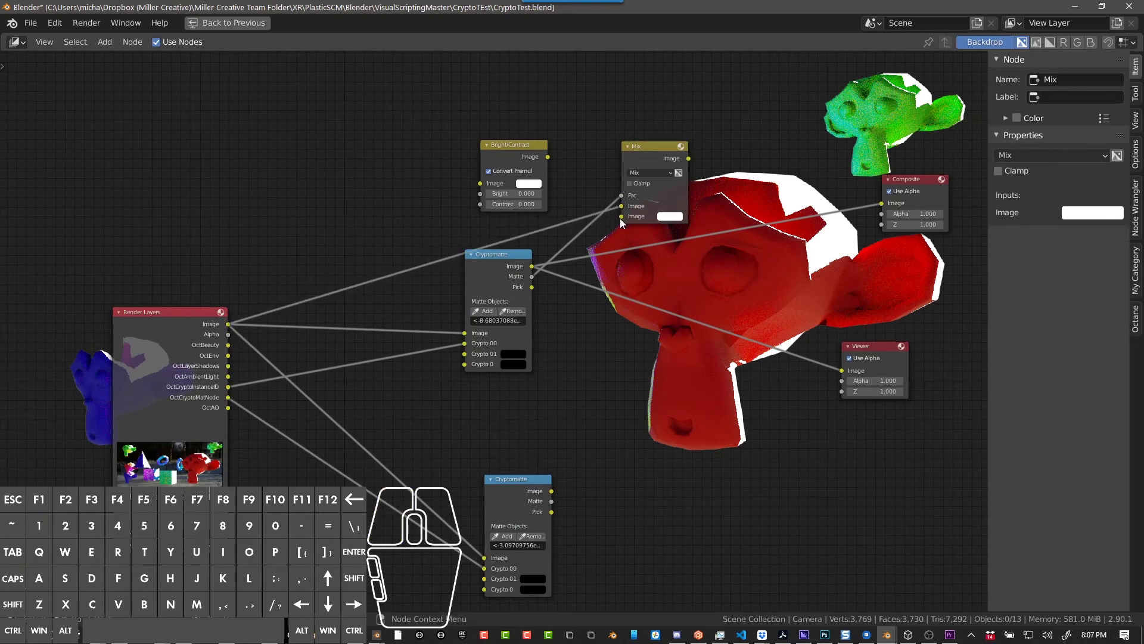
- Connect the upper Cryptomatte's Image output to the Mix node's second Image input, and preview the Mix result
{"action": "middle_click_drag", "start_coordinate": [584, 269], "coordinate": [485, 274]}
{"action": "scroll", "coordinate": [485, 274], "scroll_direction": "up", "scroll_amount": 1}
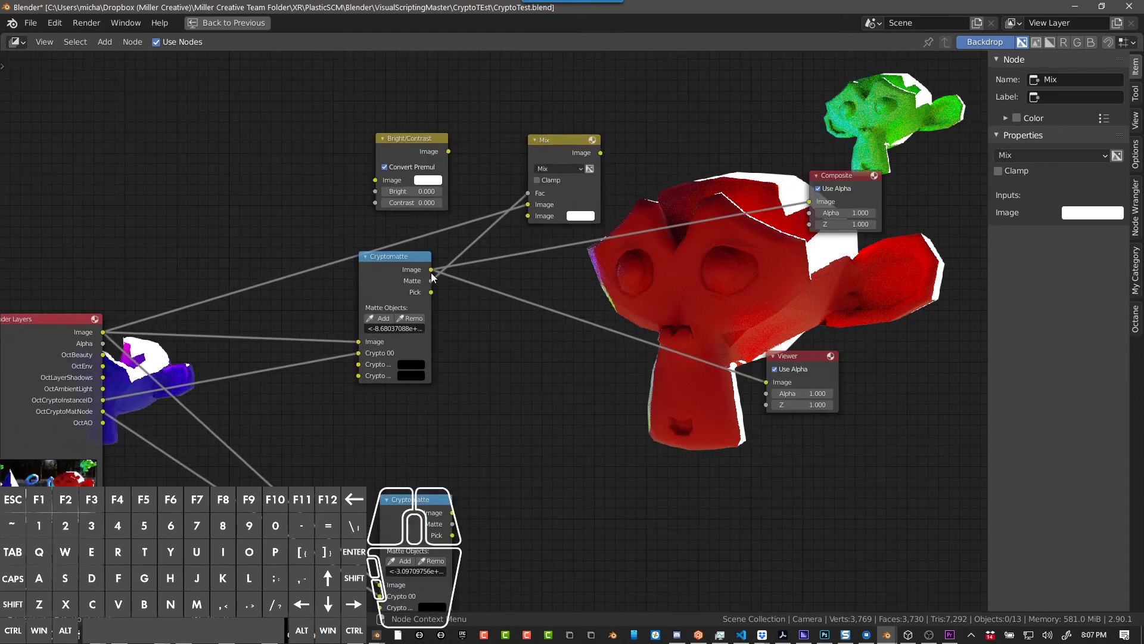
{"action": "left_click_drag", "start_coordinate": [432, 270], "coordinate": [532, 220]}
{"action": "left_click_drag", "start_coordinate": [431, 270], "coordinate": [535, 211]}
{"action": "left_click_drag", "start_coordinate": [431, 269], "coordinate": [533, 217]}
{"action": "left_click", "coordinate": [559, 151], "text": "ctrl+shift"}
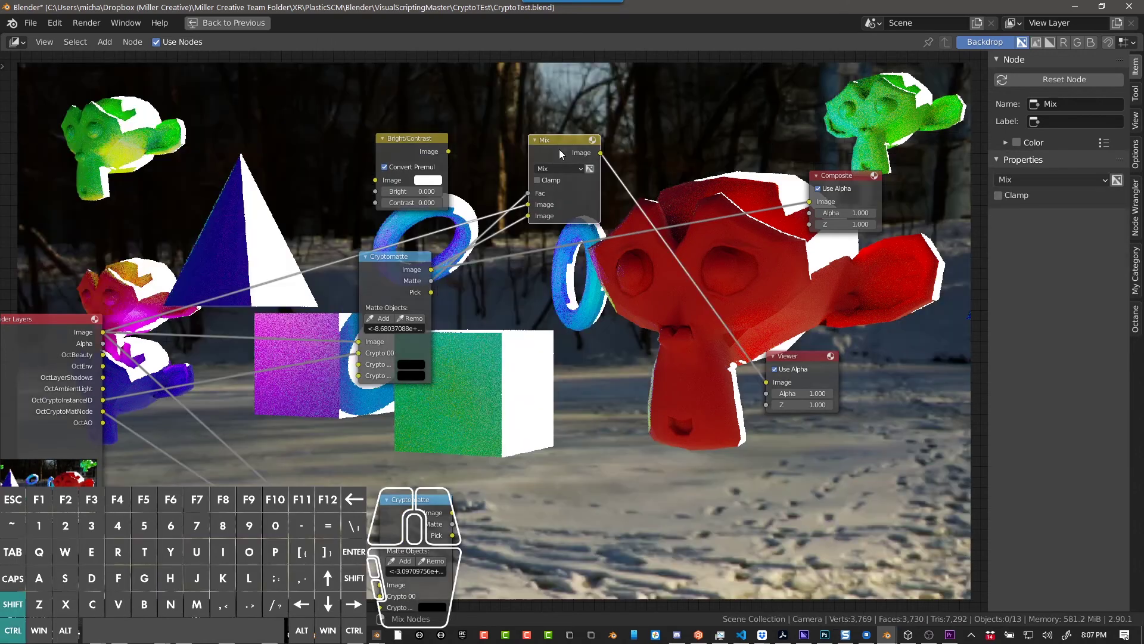
- Move the Mix node closer to the Viewer and the upper Cryptomatte away from it to open space between them
{"action": "scroll", "coordinate": [567, 185], "scroll_direction": "down", "scroll_amount": 3}
{"action": "middle_click_drag", "start_coordinate": [571, 203], "coordinate": [570, 218]}
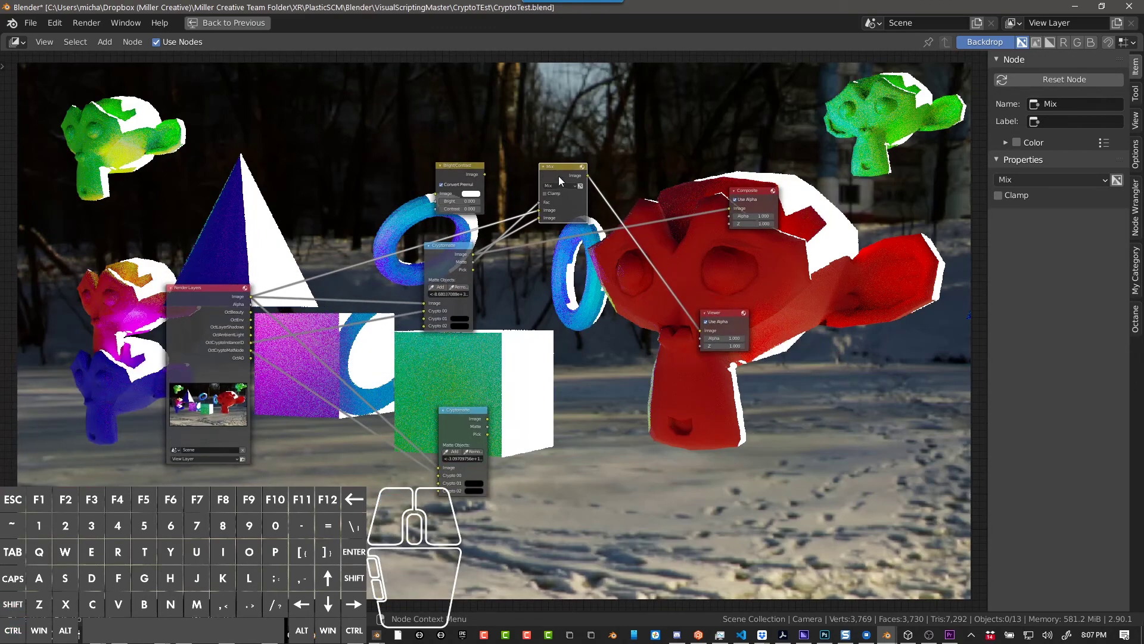
{"action": "left_click_drag", "start_coordinate": [560, 164], "coordinate": [589, 264]}
{"action": "scroll", "coordinate": [589, 263], "scroll_direction": "up", "scroll_amount": 3}
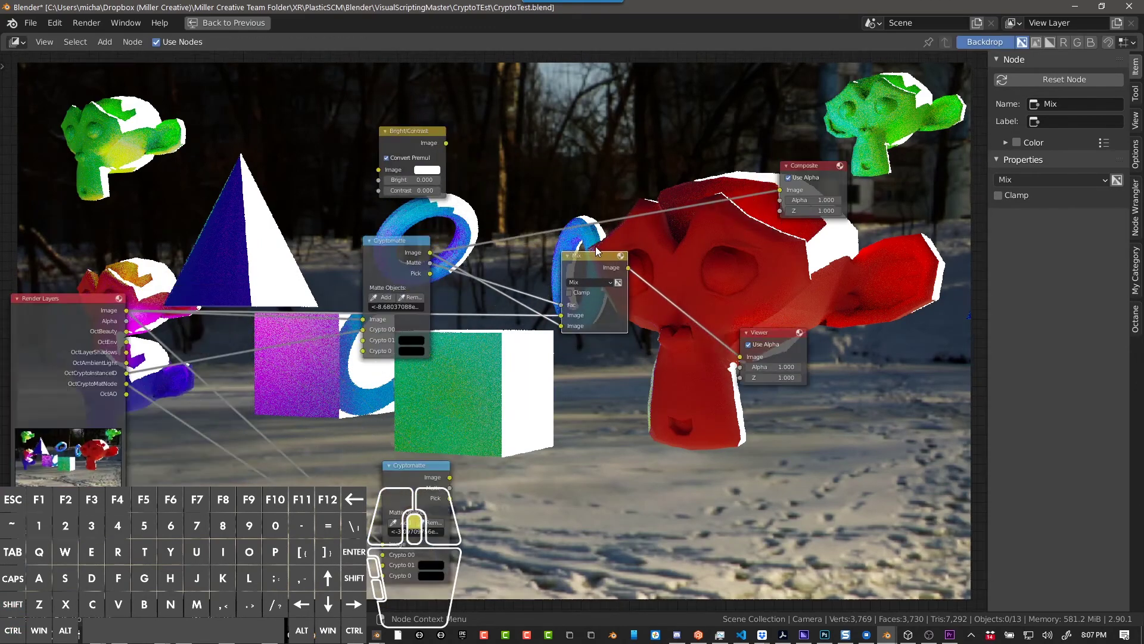
{"action": "left_click_drag", "start_coordinate": [334, 258], "coordinate": [231, 205]}
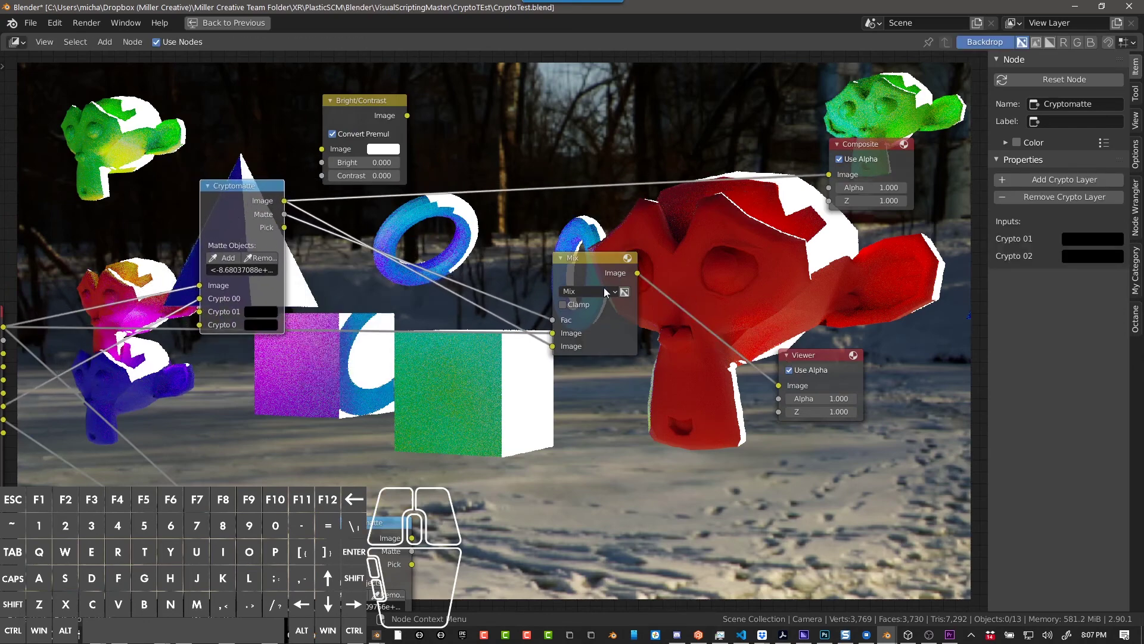
{"action": "left_click_drag", "start_coordinate": [612, 289], "coordinate": [668, 315]}
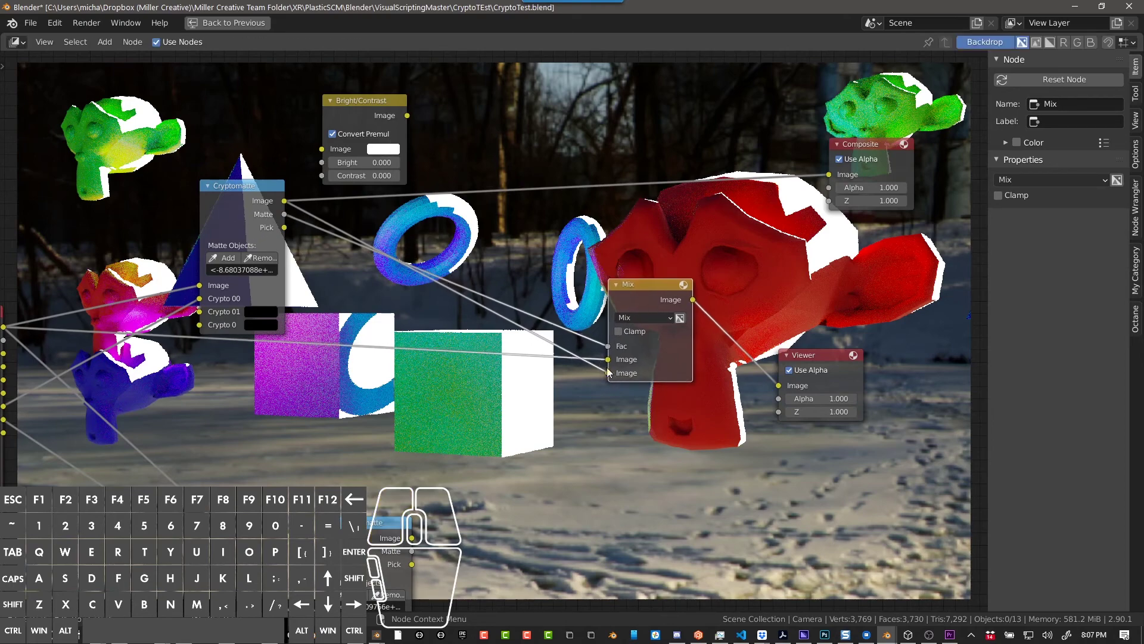
- Insert the Bright/Contrast node between the upper Cryptomatte's Image and the Mix, with Bright 3.9 and Contrast 4
{"action": "left_click_drag", "start_coordinate": [368, 112], "coordinate": [451, 110]}
{"action": "left_click", "coordinate": [446, 155]}
{"action": "left_click_drag", "start_coordinate": [446, 155], "coordinate": [451, 158]}
{"action": "left_click_drag", "start_coordinate": [449, 161], "coordinate": [477, 161]}
- Zoom out the backdrop so the whole composited image fits with a margin around it
{"action": "scroll", "coordinate": [506, 235], "scroll_direction": "down", "scroll_amount": 2}
{"action": "key", "text": "v"}
{"action": "mouse_move", "coordinate": [468, 174]}
{"action": "left_mouse_down"}
{"action": "mouse_move", "coordinate": [498, 174]}
{"action": "mouse_move", "coordinate": [459, 180]}
{"action": "mouse_move", "coordinate": [496, 188]}
{"action": "mouse_move", "coordinate": [453, 180]}
{"action": "left_mouse_up"}
{"action": "scroll", "coordinate": [484, 178], "scroll_direction": "down", "scroll_amount": 2}
{"action": "scroll", "coordinate": [474, 177], "scroll_direction": "up", "scroll_amount": 6}
{"action": "scroll", "coordinate": [472, 177], "scroll_direction": "up", "scroll_amount": 1}
{"action": "scroll", "coordinate": [513, 189], "scroll_direction": "down", "scroll_amount": 2}
{"action": "middle_click_drag", "start_coordinate": [516, 190], "coordinate": [520, 231]}
{"action": "scroll", "coordinate": [560, 231], "scroll_direction": "down", "scroll_amount": 1}
- Add a Color Balance node and insert it between the Bright/Contrast and Mix nodes
{"action": "left_click", "coordinate": [629, 164]}
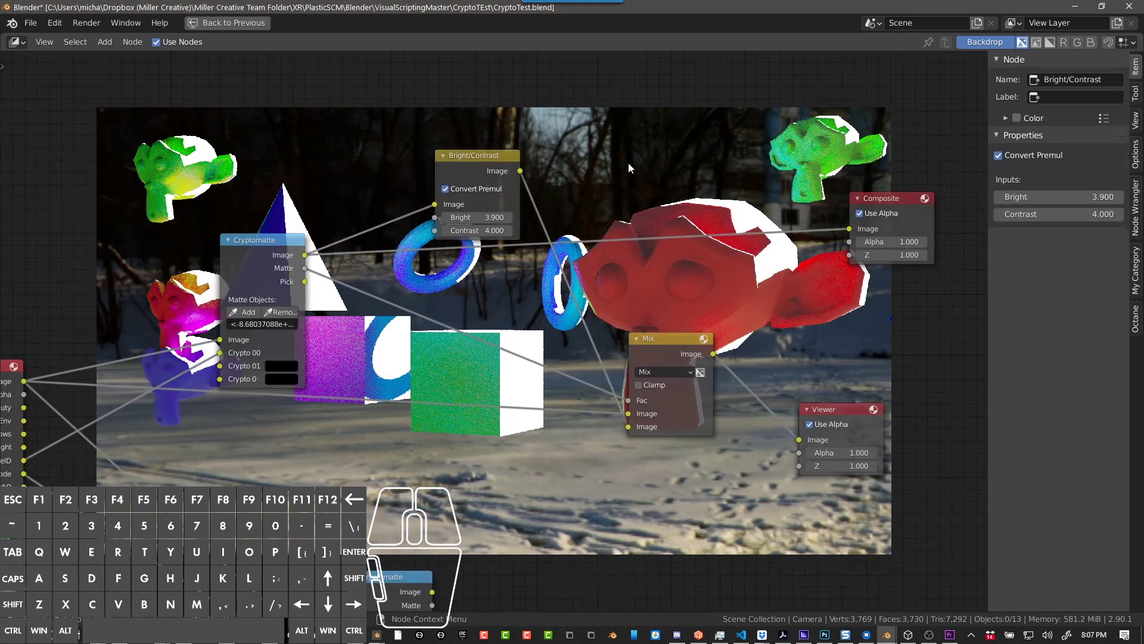
{"action": "key", "text": "shift+a"}
{"action": "left_click", "coordinate": [628, 162]}
{"action": "type", "text": "colo"}
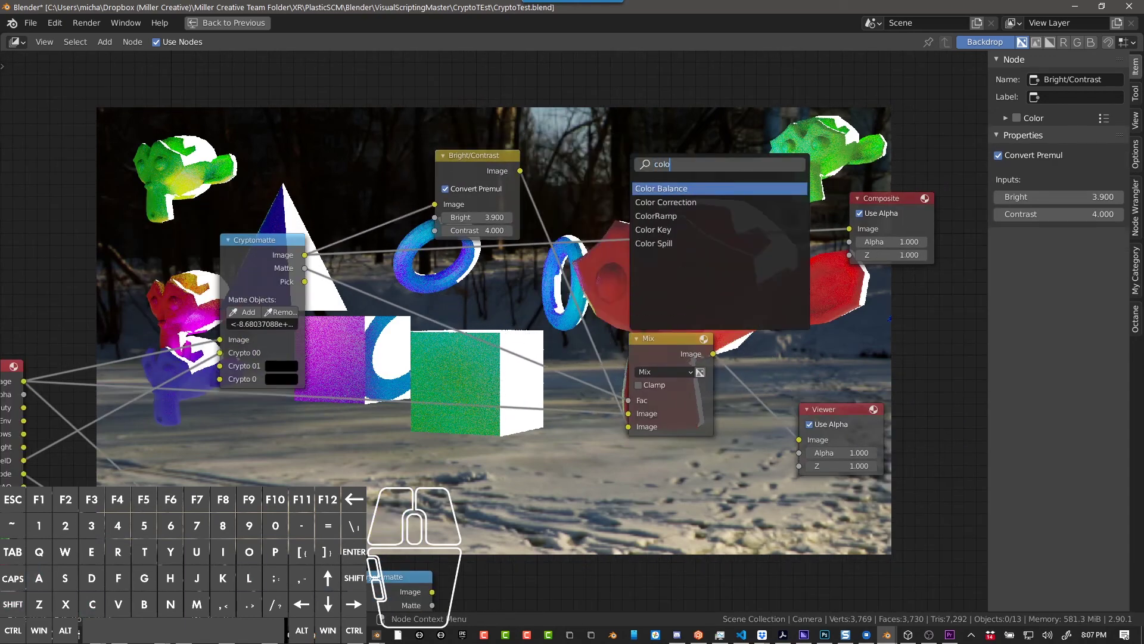
{"action": "key", "text": "Return"}
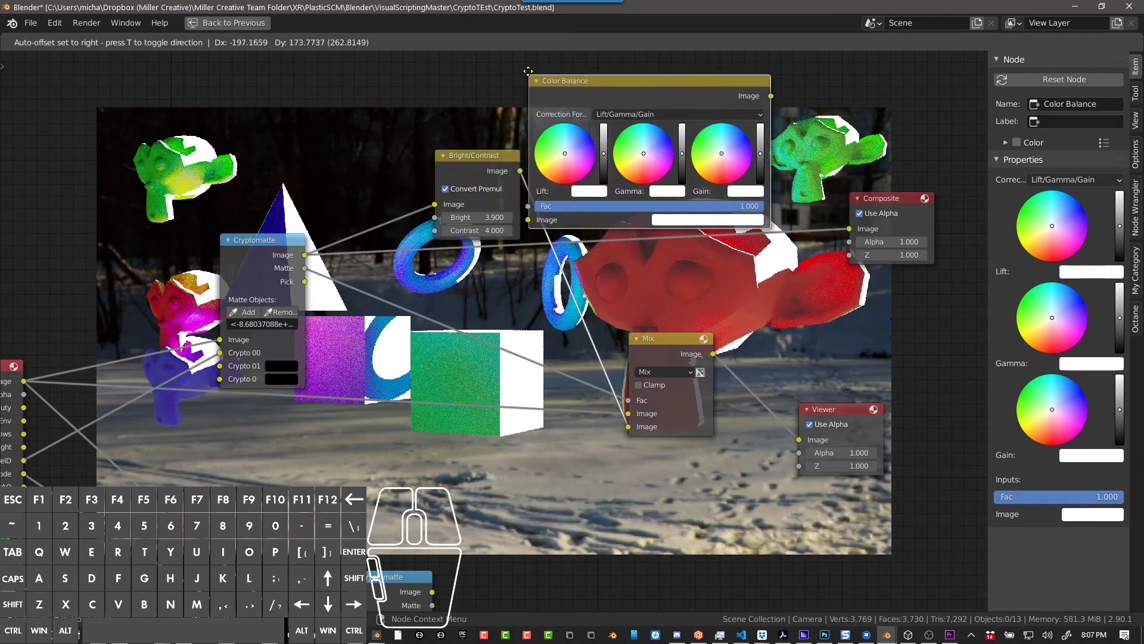
{"action": "left_click", "coordinate": [523, 78]}
{"action": "middle_click_drag", "start_coordinate": [556, 104], "coordinate": [414, 136]}
{"action": "scroll", "coordinate": [414, 137], "scroll_direction": "down", "scroll_amount": 4}
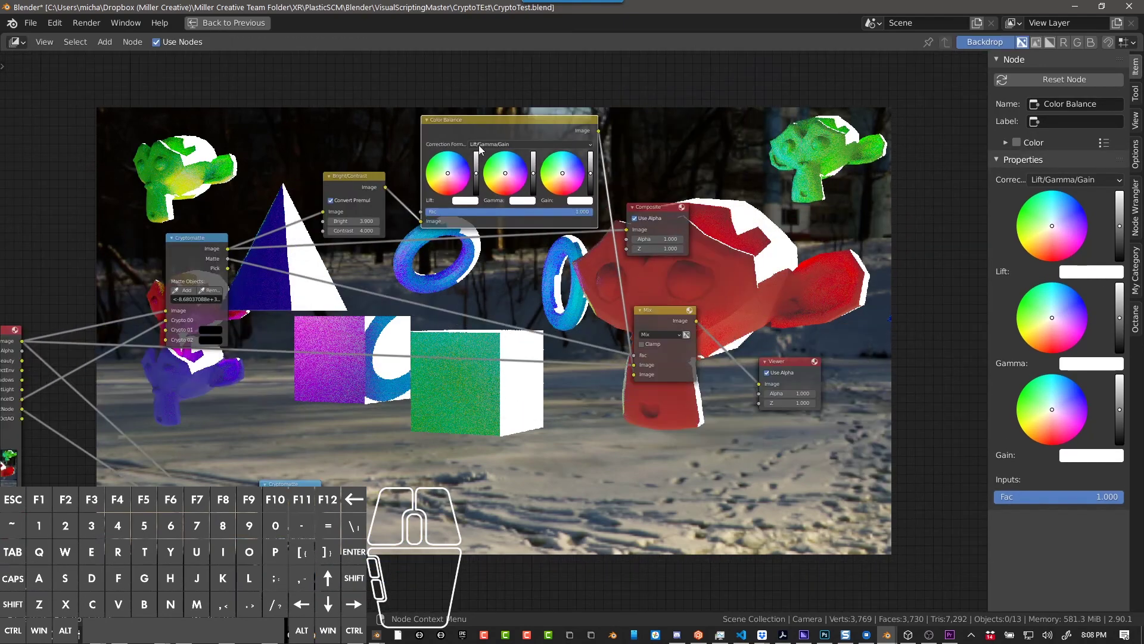
- Adjust the Color Balance wheels, shifting Gain to green-cyan, Gamma slightly to green and Lift to a muted pink
{"action": "left_click_drag", "start_coordinate": [475, 180], "coordinate": [434, 165]}
{"action": "left_click", "coordinate": [502, 171]}
{"action": "left_click_drag", "start_coordinate": [560, 174], "coordinate": [534, 179]}
{"action": "left_click", "coordinate": [534, 184]}
{"action": "left_click", "coordinate": [450, 180]}
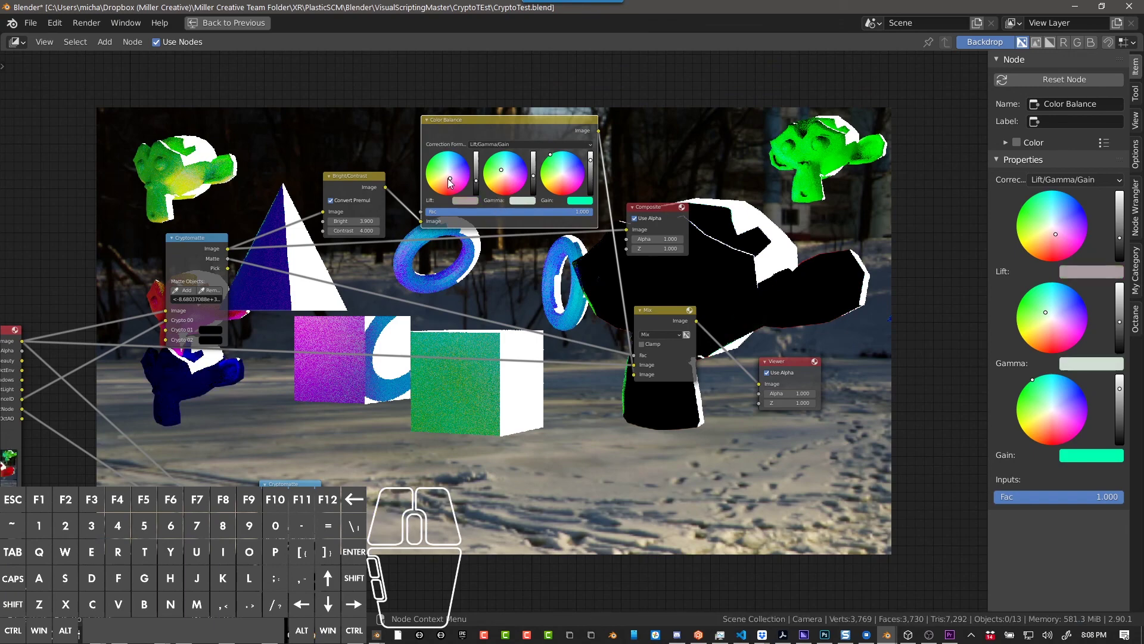
- Preview the Render Layers passes in the Viewer, including OctAmbientLight
{"action": "scroll", "coordinate": [583, 263], "scroll_direction": "down", "scroll_amount": 3}
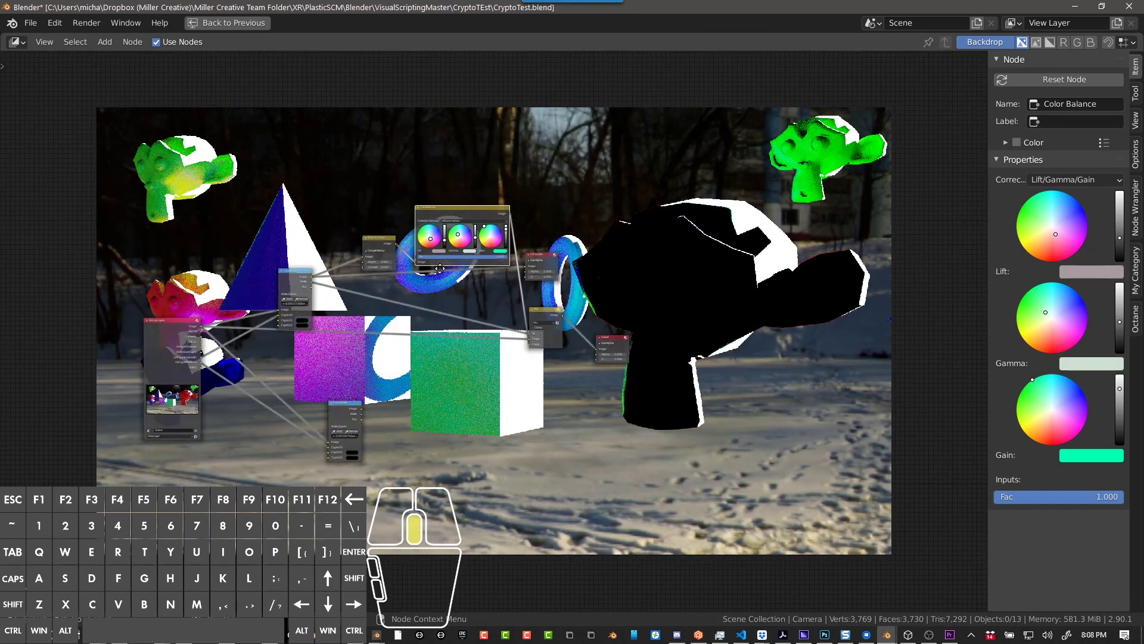
{"action": "middle_click_drag", "start_coordinate": [452, 273], "coordinate": [673, 254]}
{"action": "scroll", "coordinate": [393, 253], "scroll_direction": "up", "scroll_amount": 3}
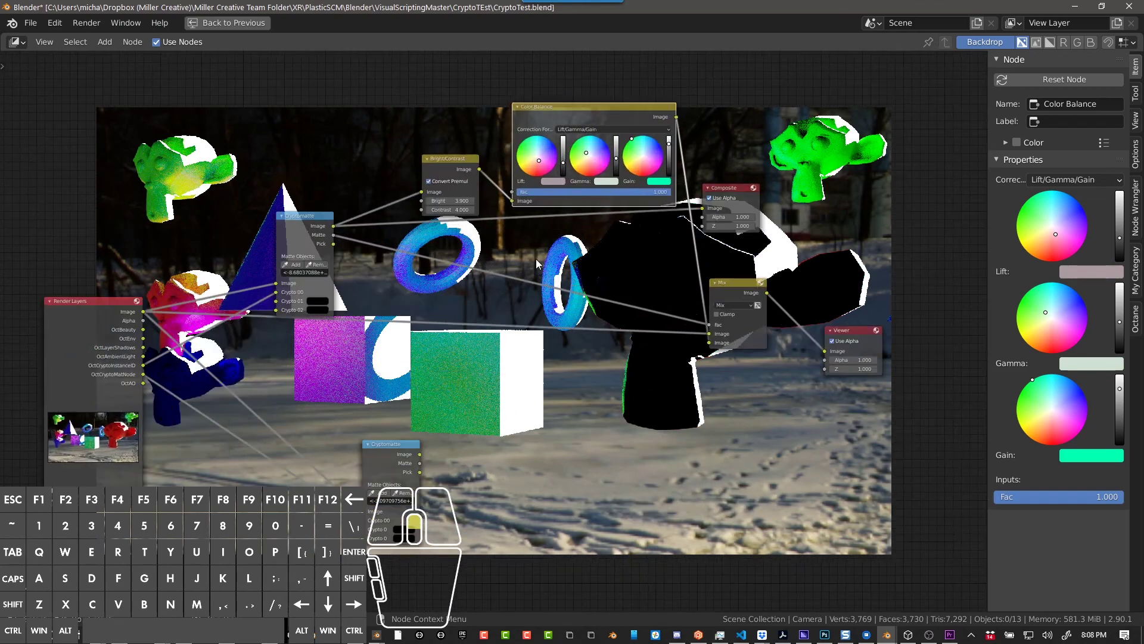
{"action": "middle_click_drag", "start_coordinate": [484, 217], "coordinate": [614, 102]}
{"action": "scroll", "coordinate": [304, 156], "scroll_direction": "up", "scroll_amount": 5}
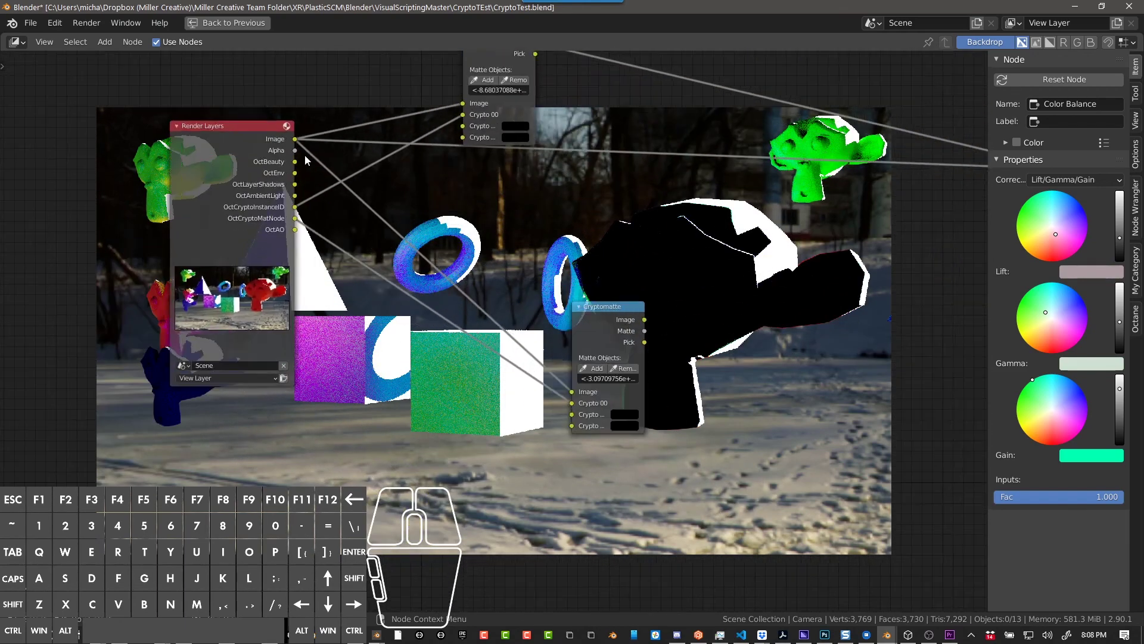
{"action": "middle_click_drag", "start_coordinate": [274, 185], "coordinate": [267, 167]}
{"action": "scroll", "coordinate": [267, 169], "scroll_direction": "down", "scroll_amount": 1}
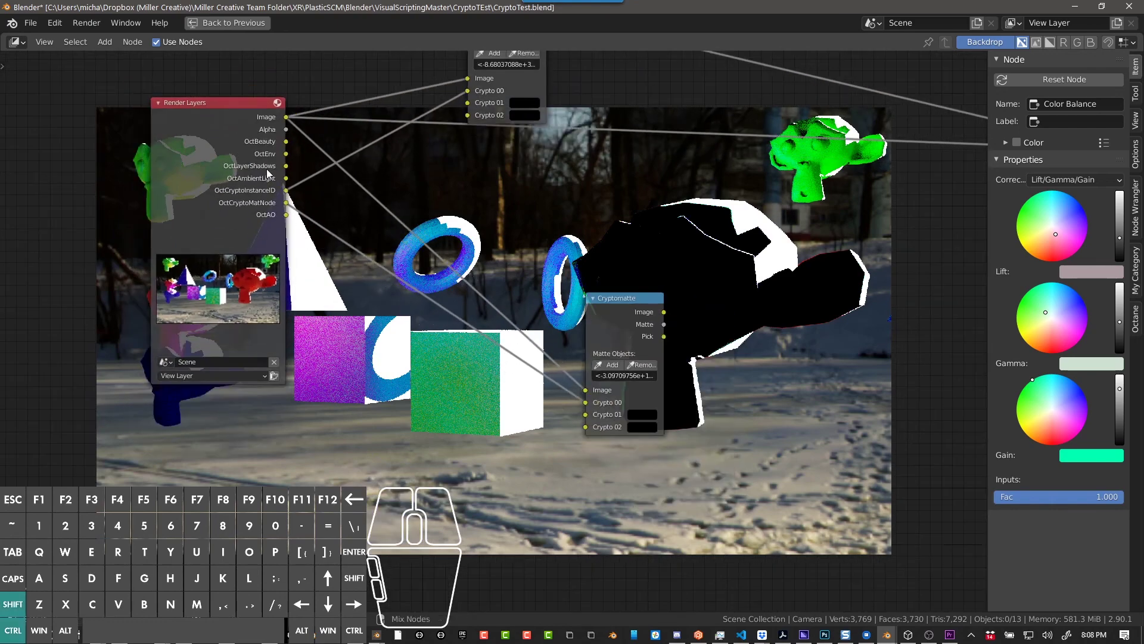
{"action": "left_click", "coordinate": [267, 171], "text": "ctrl+shift"}
{"action": "left_click", "coordinate": [266, 170], "text": "ctrl+shift"}
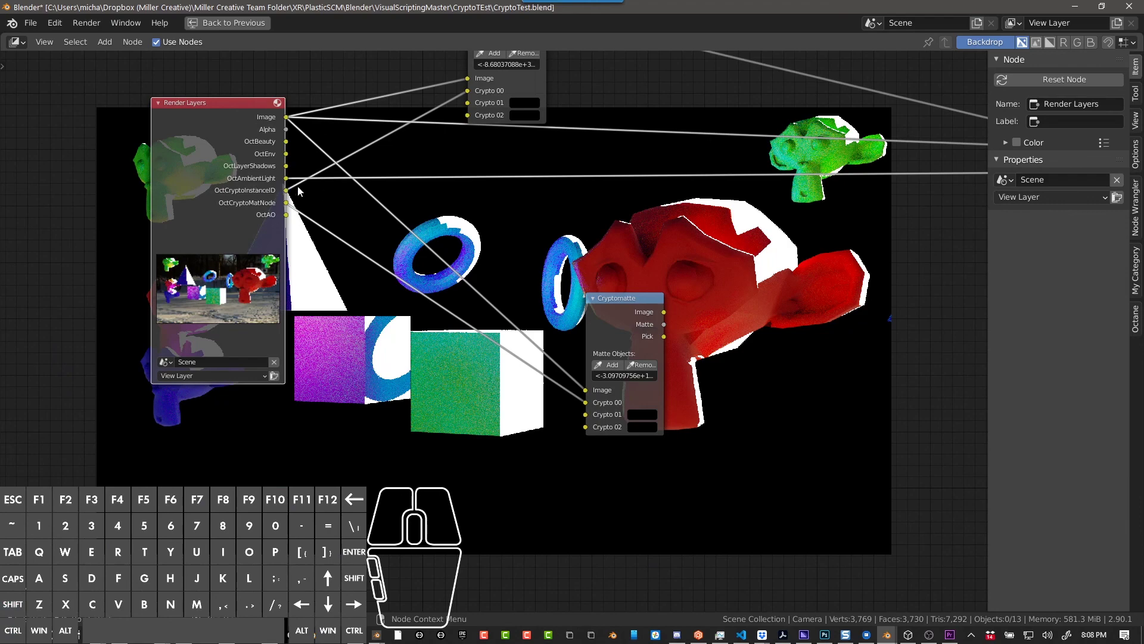
- Cycle the Viewer through the remaining Render Layers passes, including OctCryptoMatNode, and return to the Image output
{"action": "middle_click_drag", "start_coordinate": [319, 187], "coordinate": [346, 213]}
{"action": "scroll", "coordinate": [345, 213], "scroll_direction": "up", "scroll_amount": 1}
{"action": "left_click", "coordinate": [237, 187], "text": "ctrl+shift"}
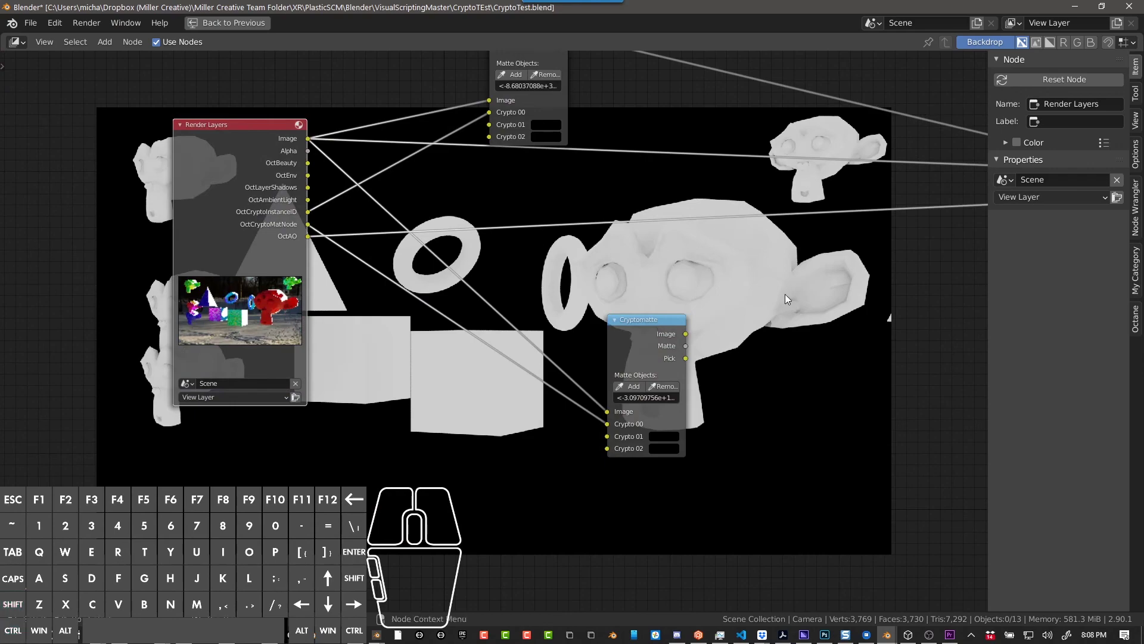
{"action": "middle_click_drag", "start_coordinate": [785, 294], "coordinate": [523, 296]}
{"action": "scroll", "coordinate": [603, 331], "scroll_direction": "down", "scroll_amount": 4}
{"action": "left_click", "coordinate": [392, 274], "text": "ctrl+shift"}
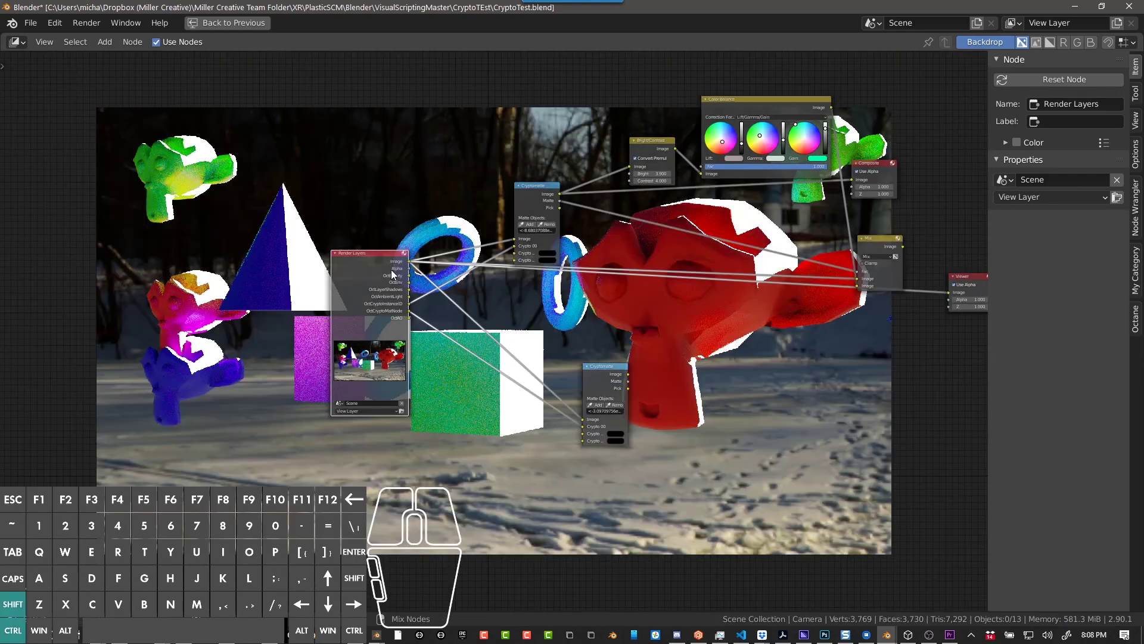
{"action": "middle_click_drag", "start_coordinate": [697, 321], "coordinate": [510, 376]}
{"action": "scroll", "coordinate": [509, 376], "scroll_direction": "up", "scroll_amount": 1}
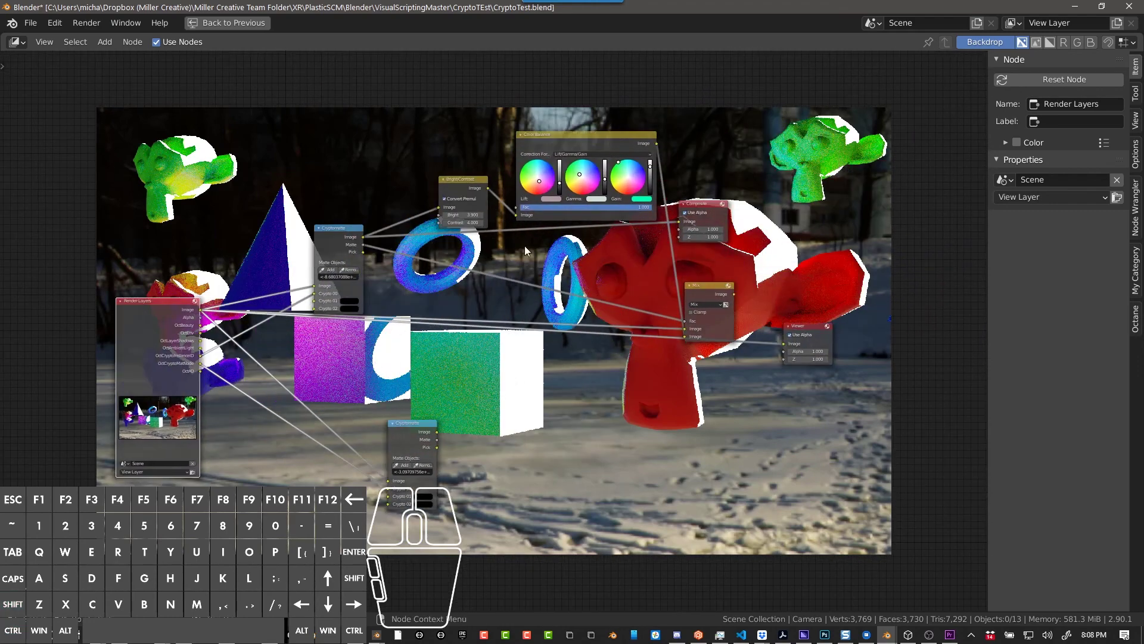